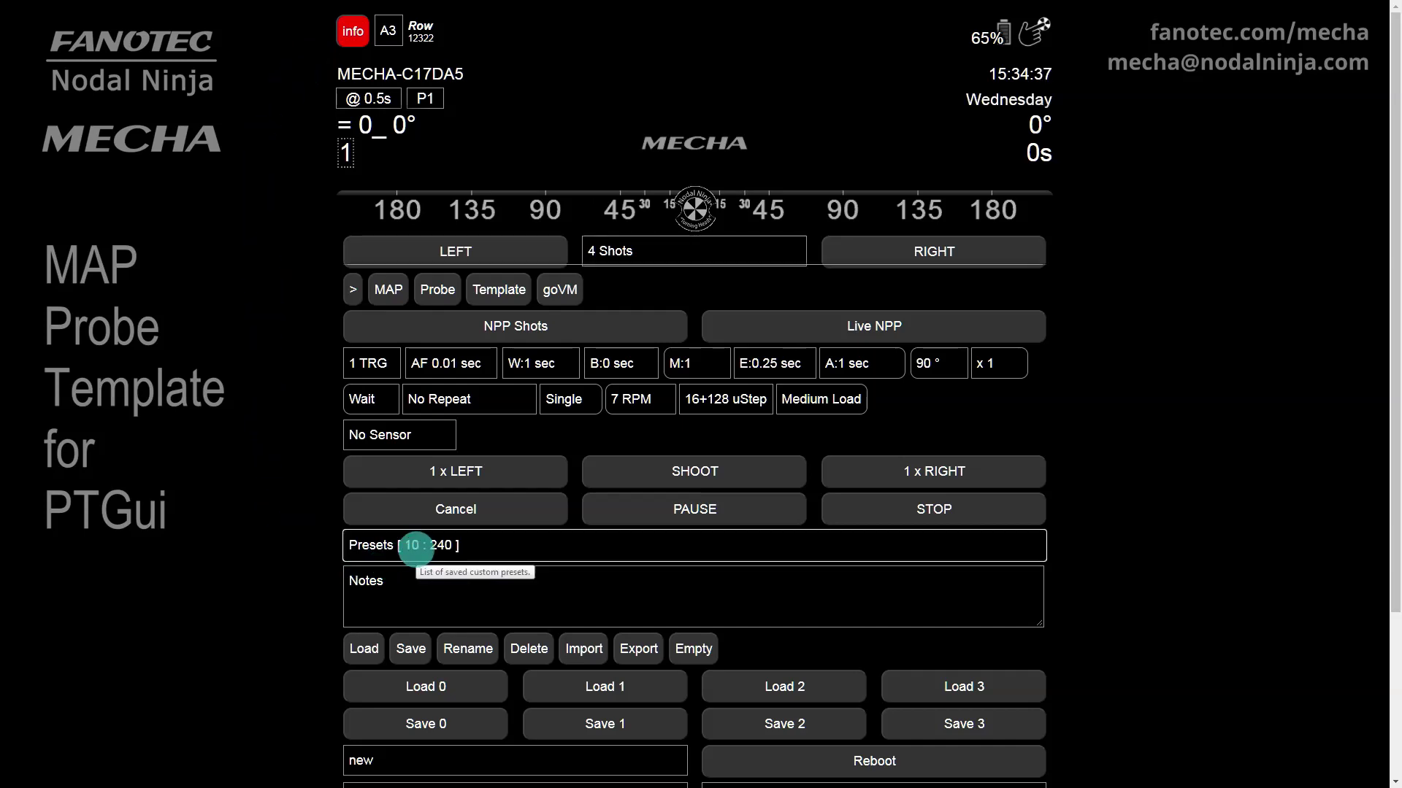
Load the saved preset "020 +50mmT1 E:1/2 25%360x180L >".
click(416, 549)
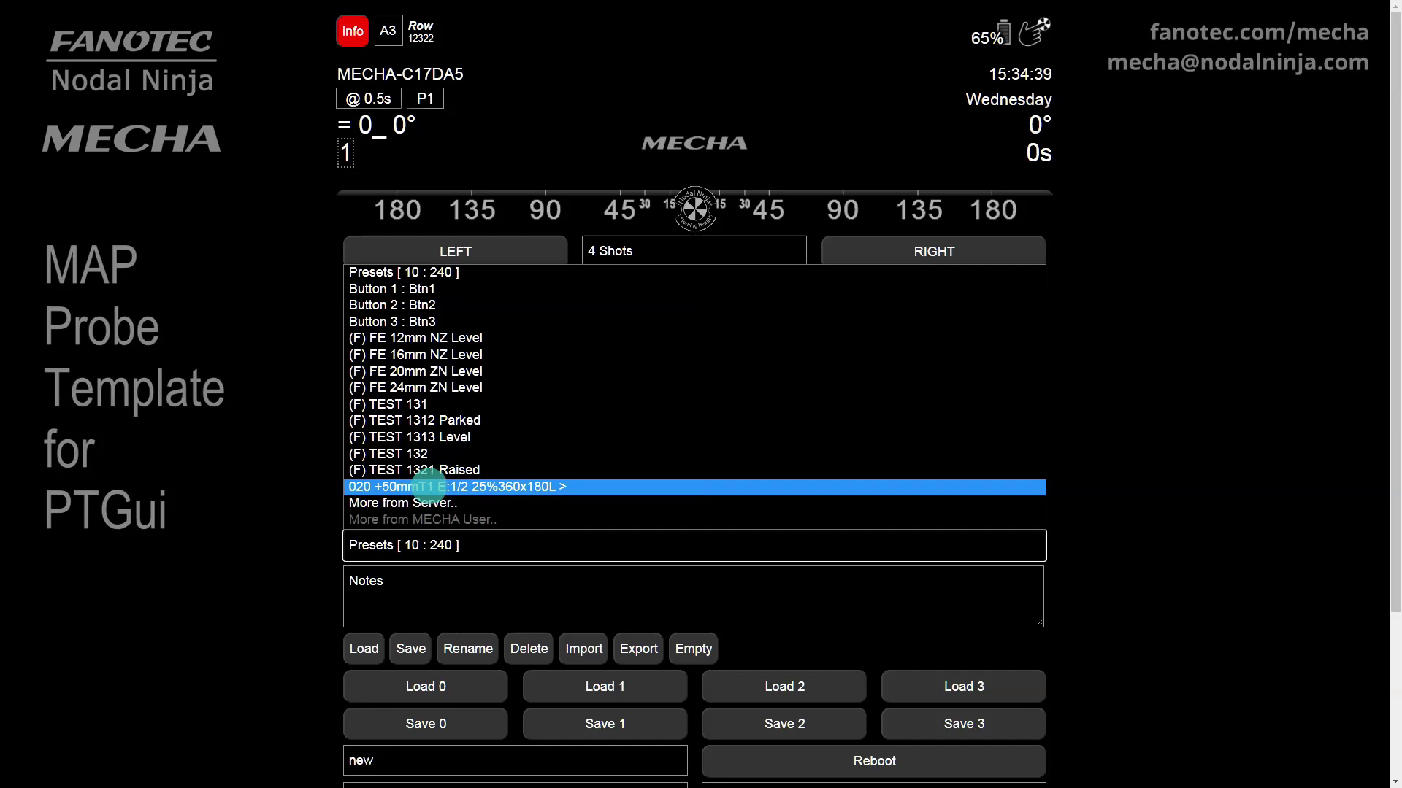
click(429, 486)
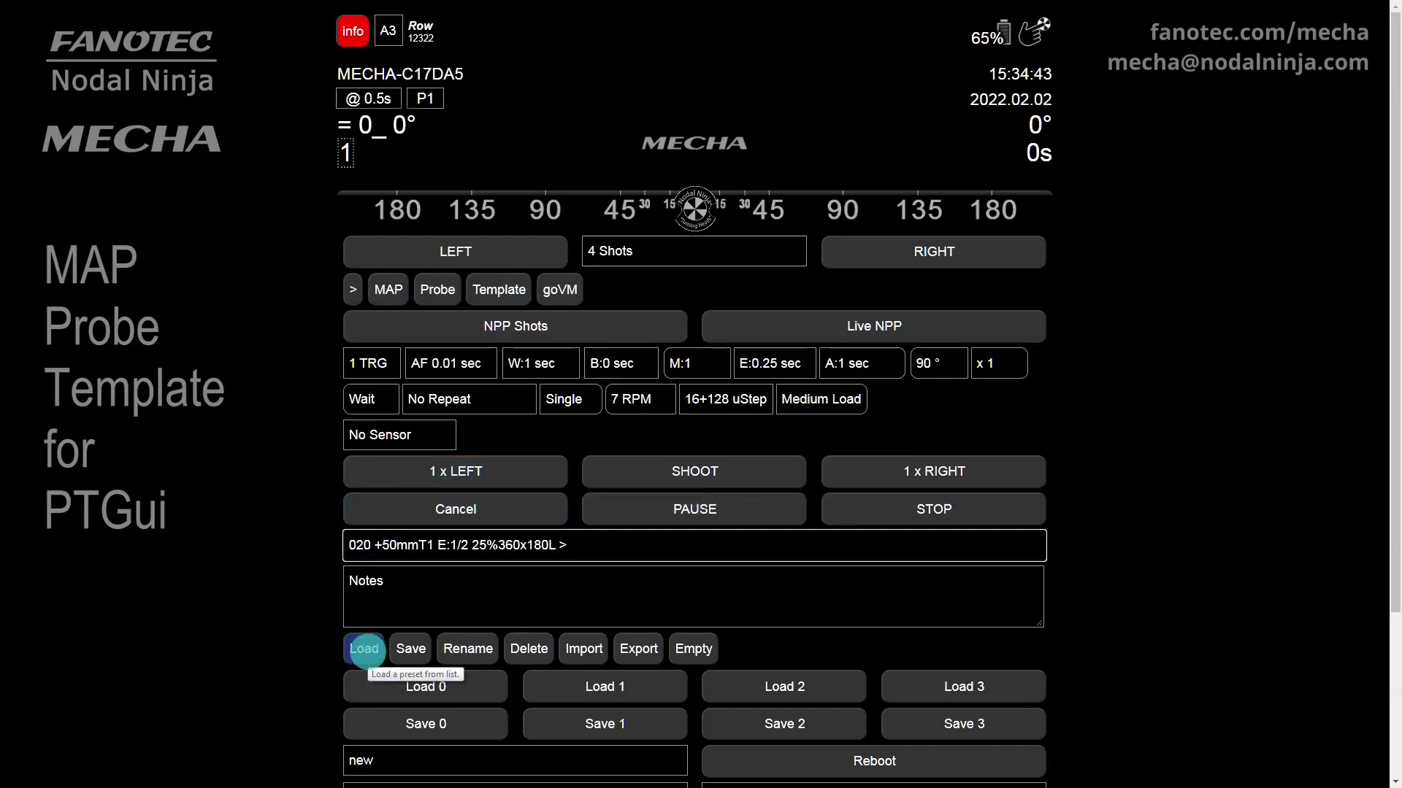
click(365, 650)
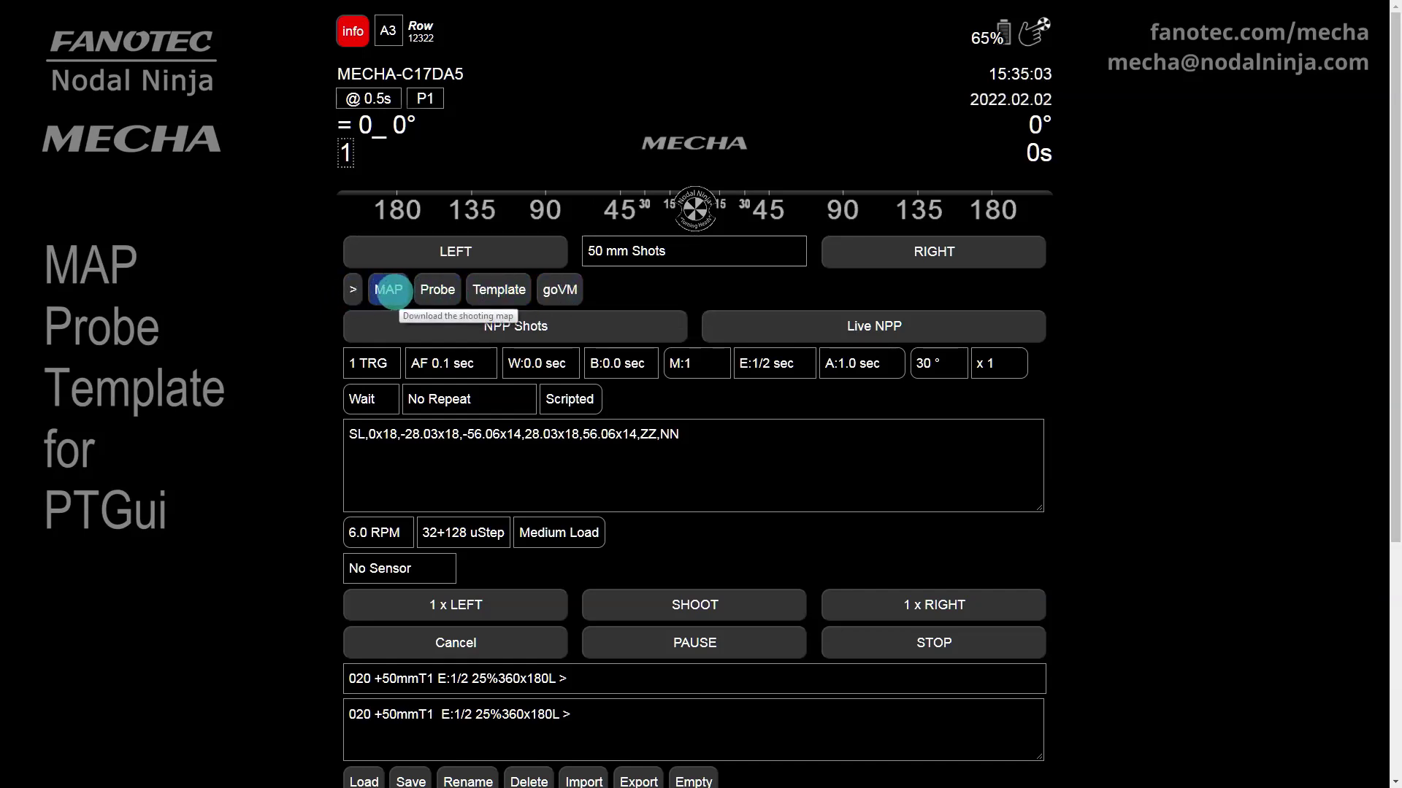
Download the shooting map with the file name 50mm, saving 50mm-m.pts and map.zip in the myMECHA maps folder.
click(393, 292)
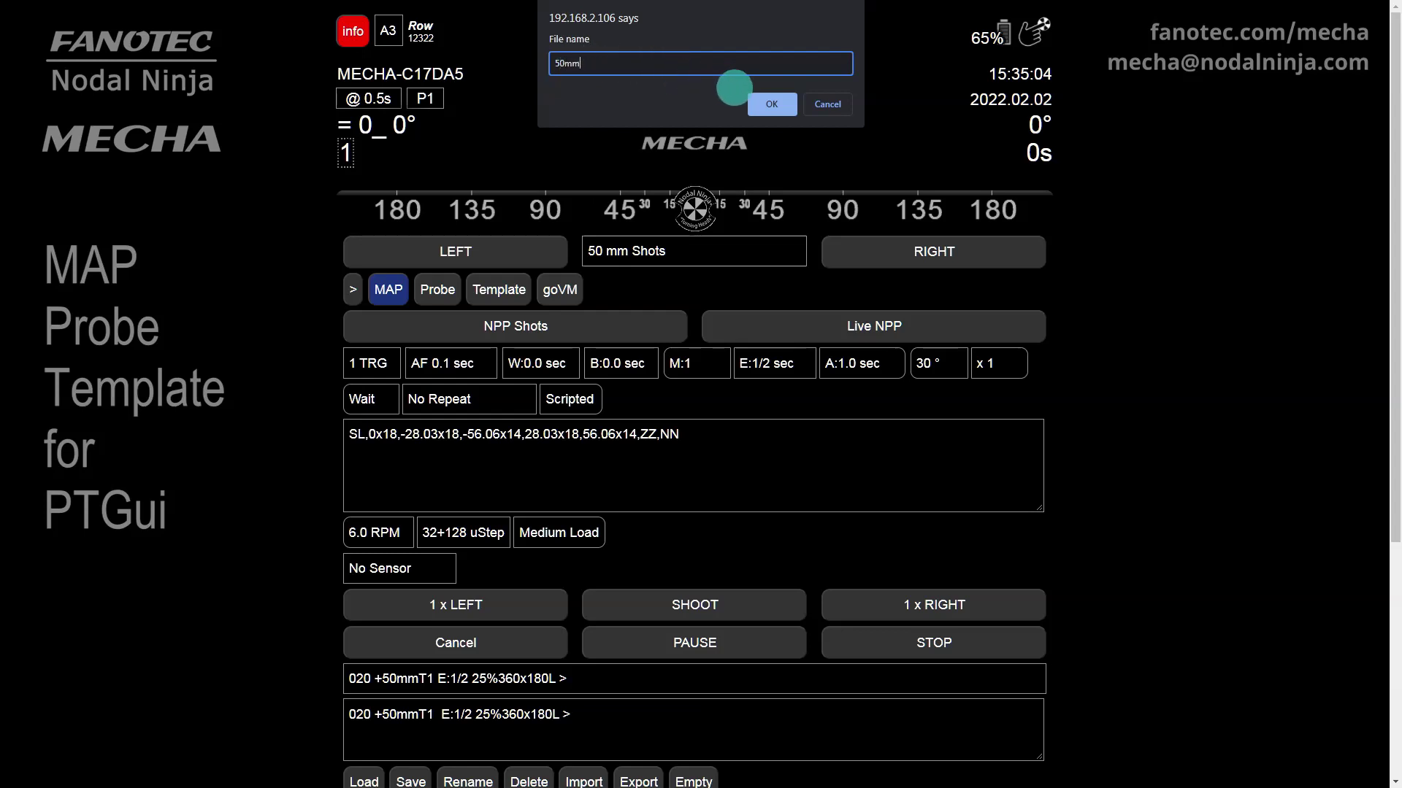
click(772, 104)
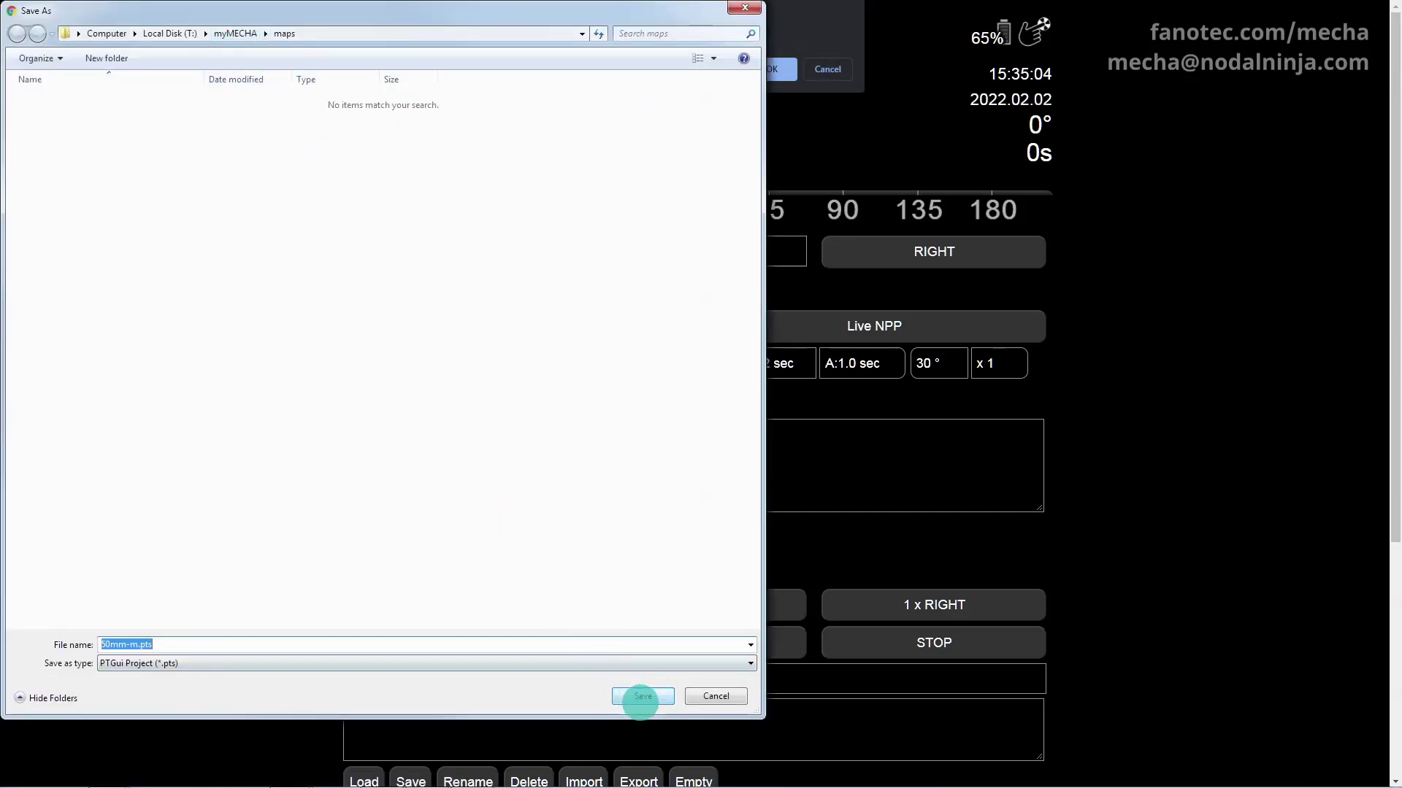
click(644, 696)
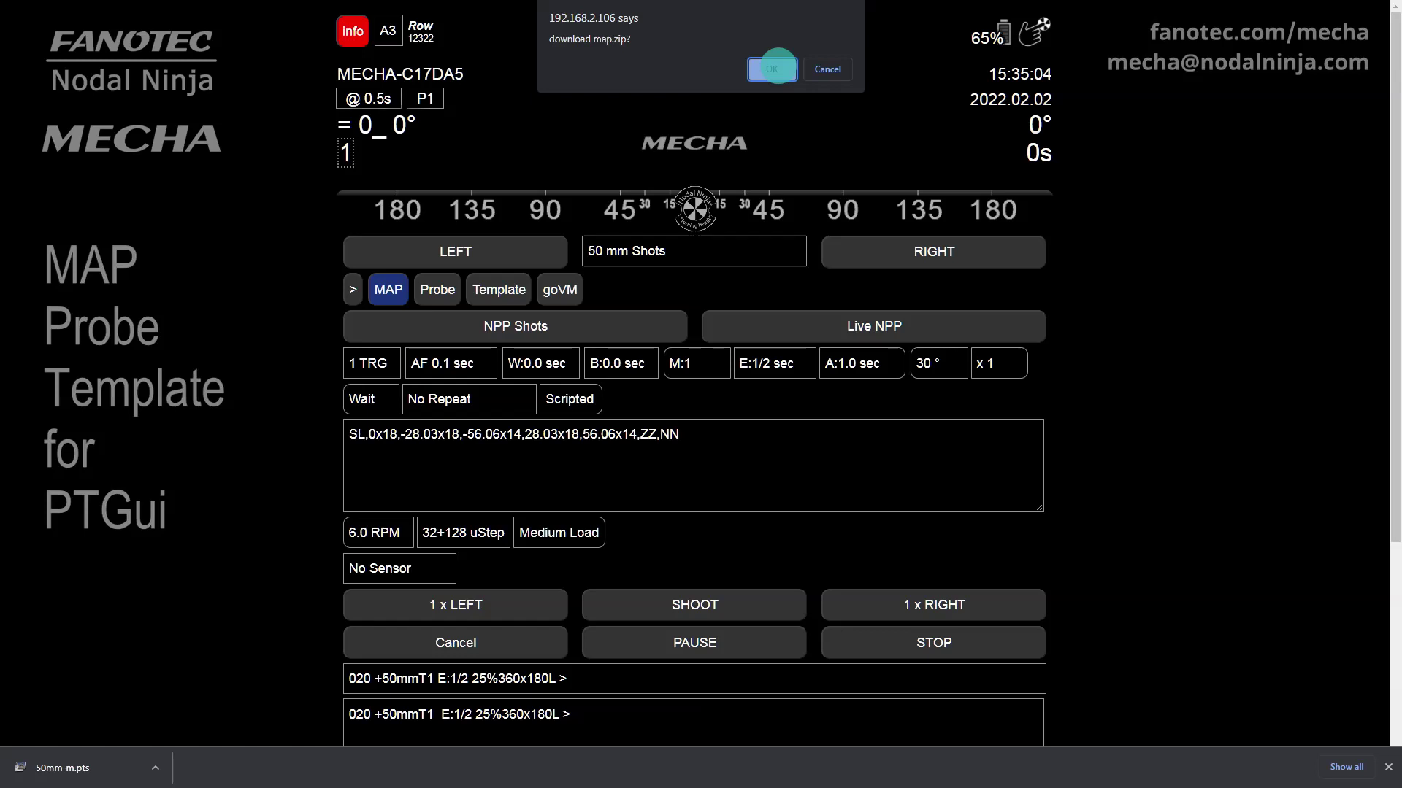
click(772, 69)
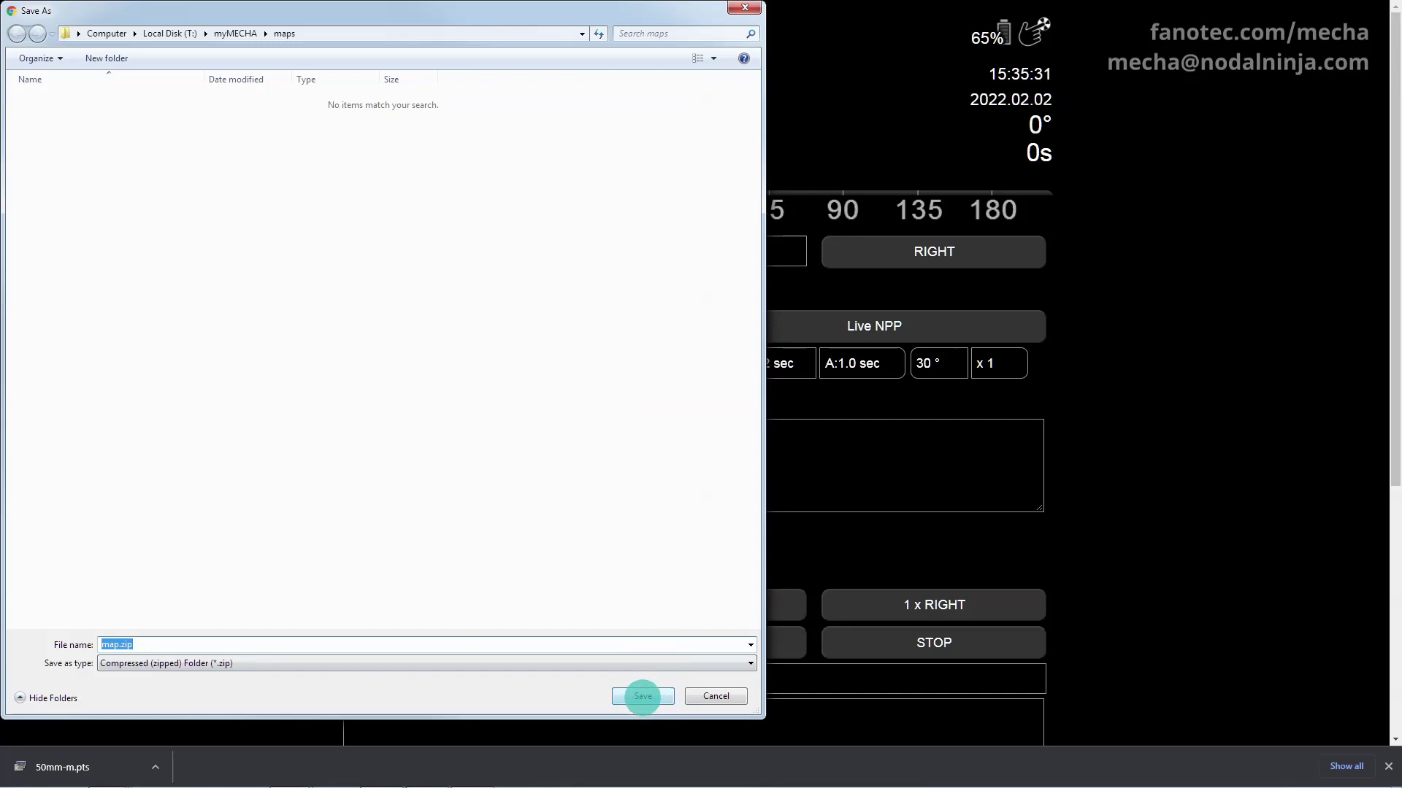
click(642, 696)
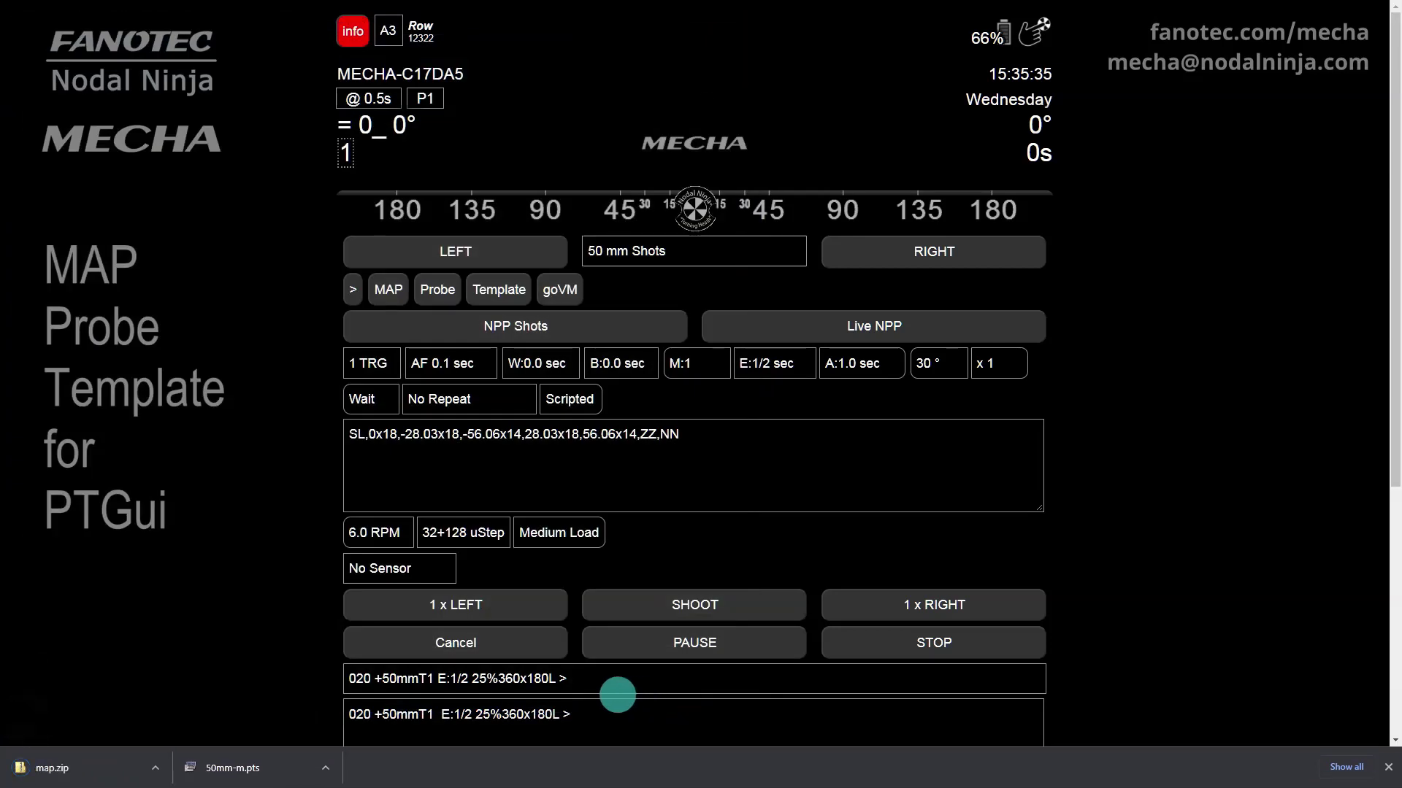
Copy map1.png, map2.png and map3.png out of map.zip into the maps folder.
click(42, 768)
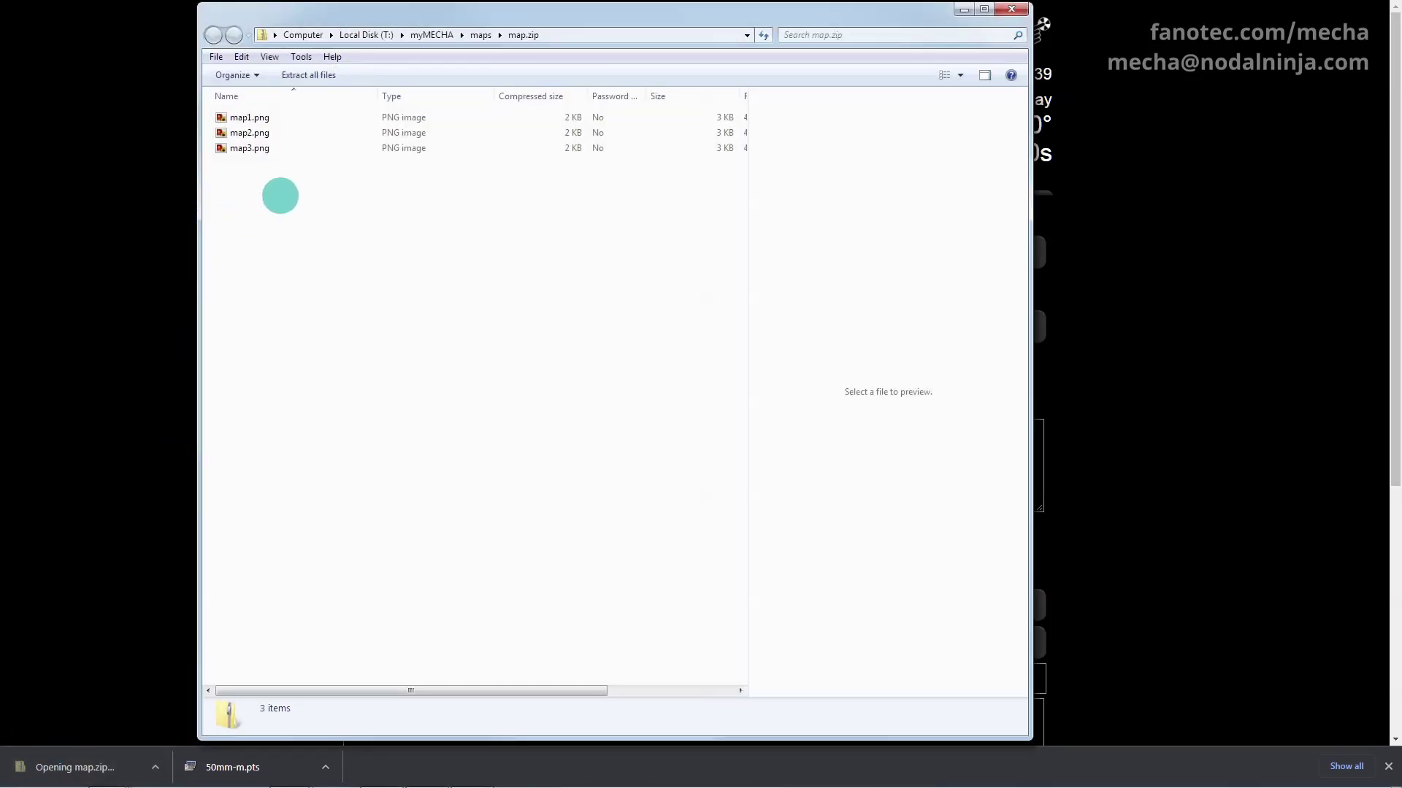
drag(278, 194, 235, 116)
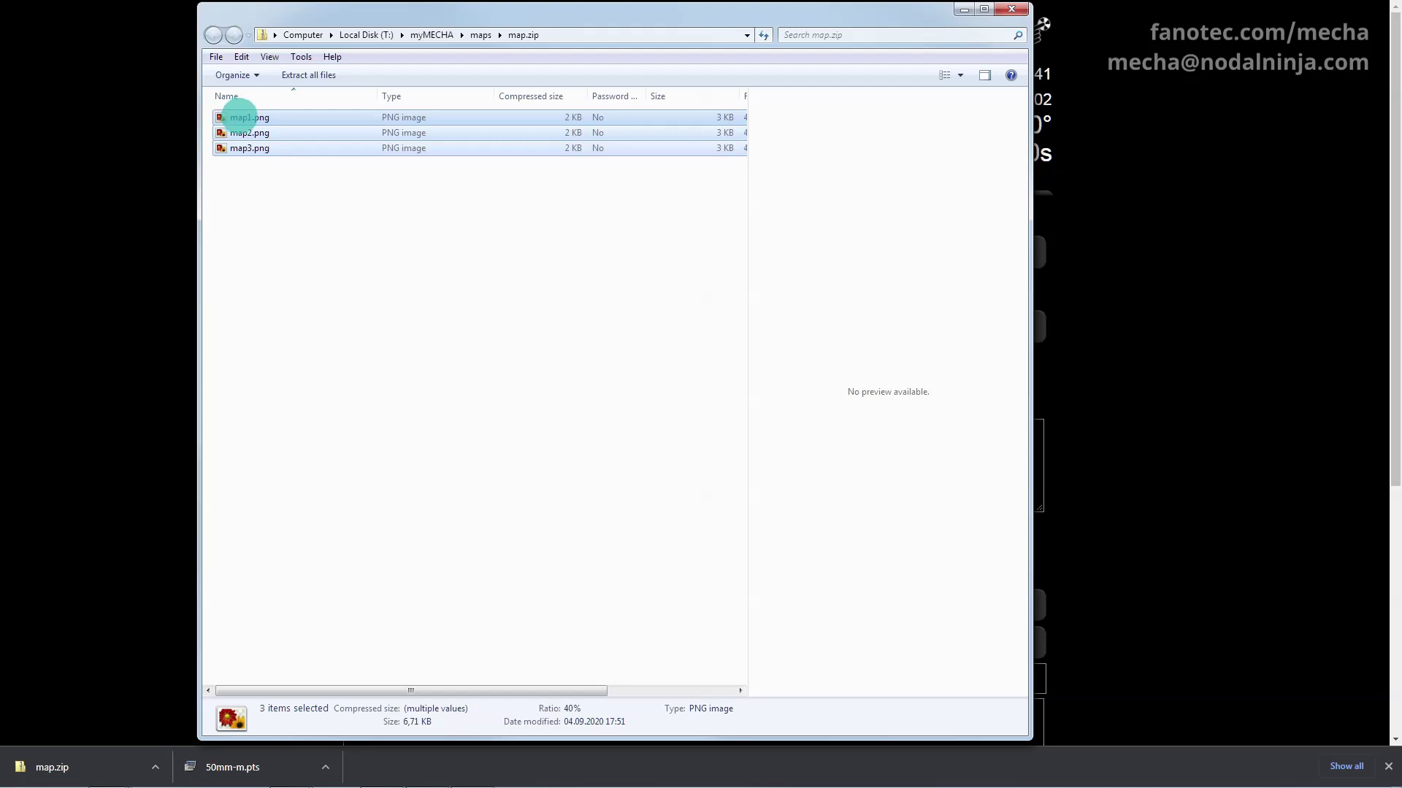
right_click(238, 117)
click(269, 164)
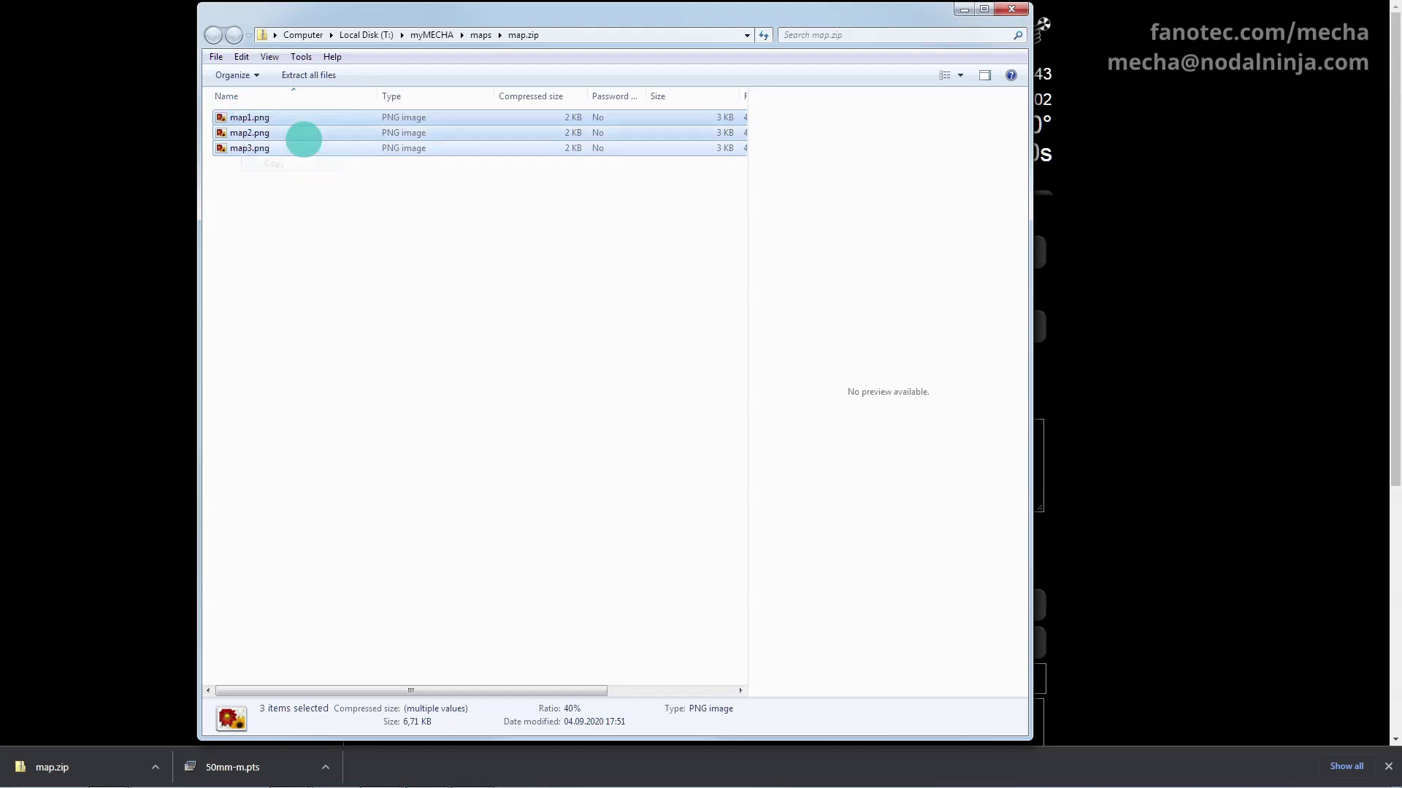
click(478, 35)
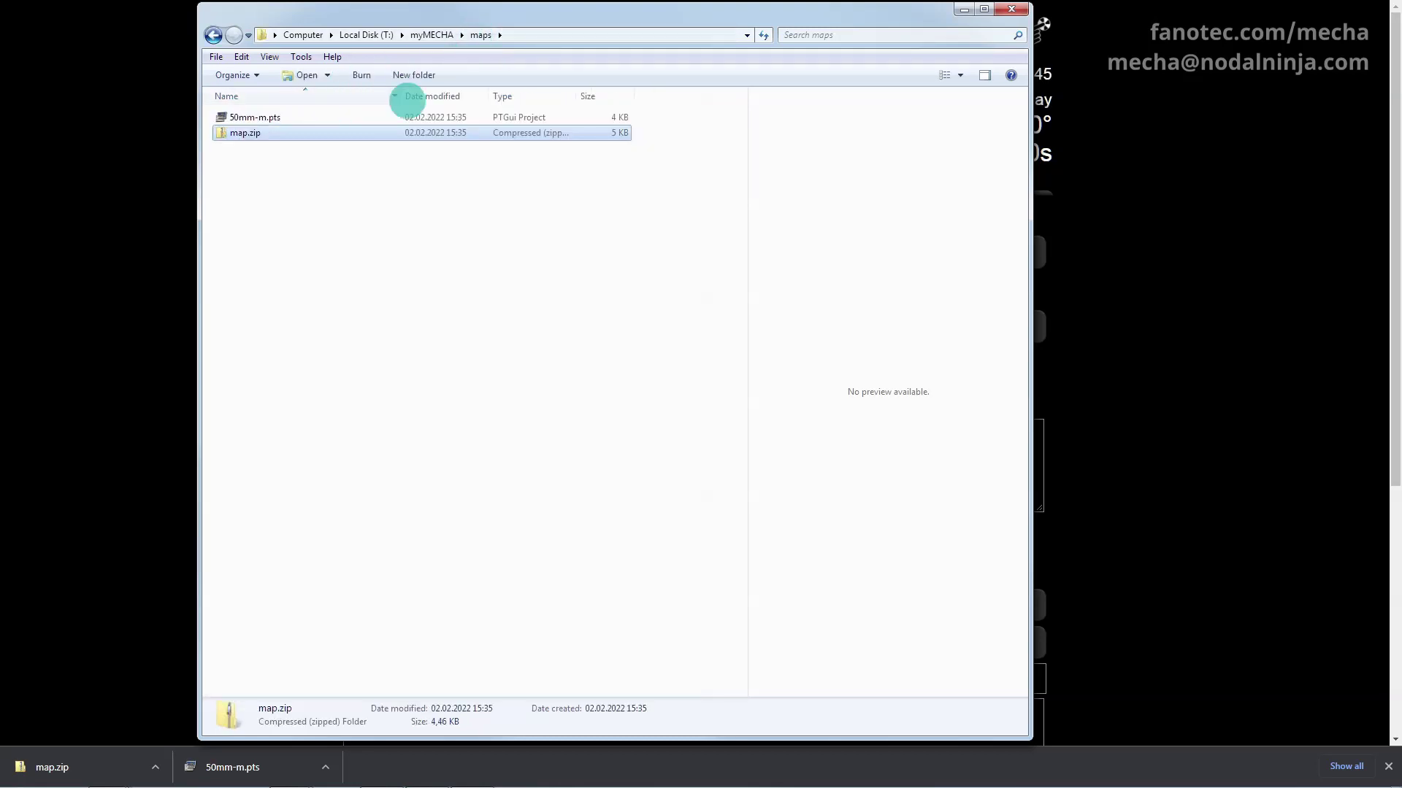
right_click(288, 216)
click(334, 316)
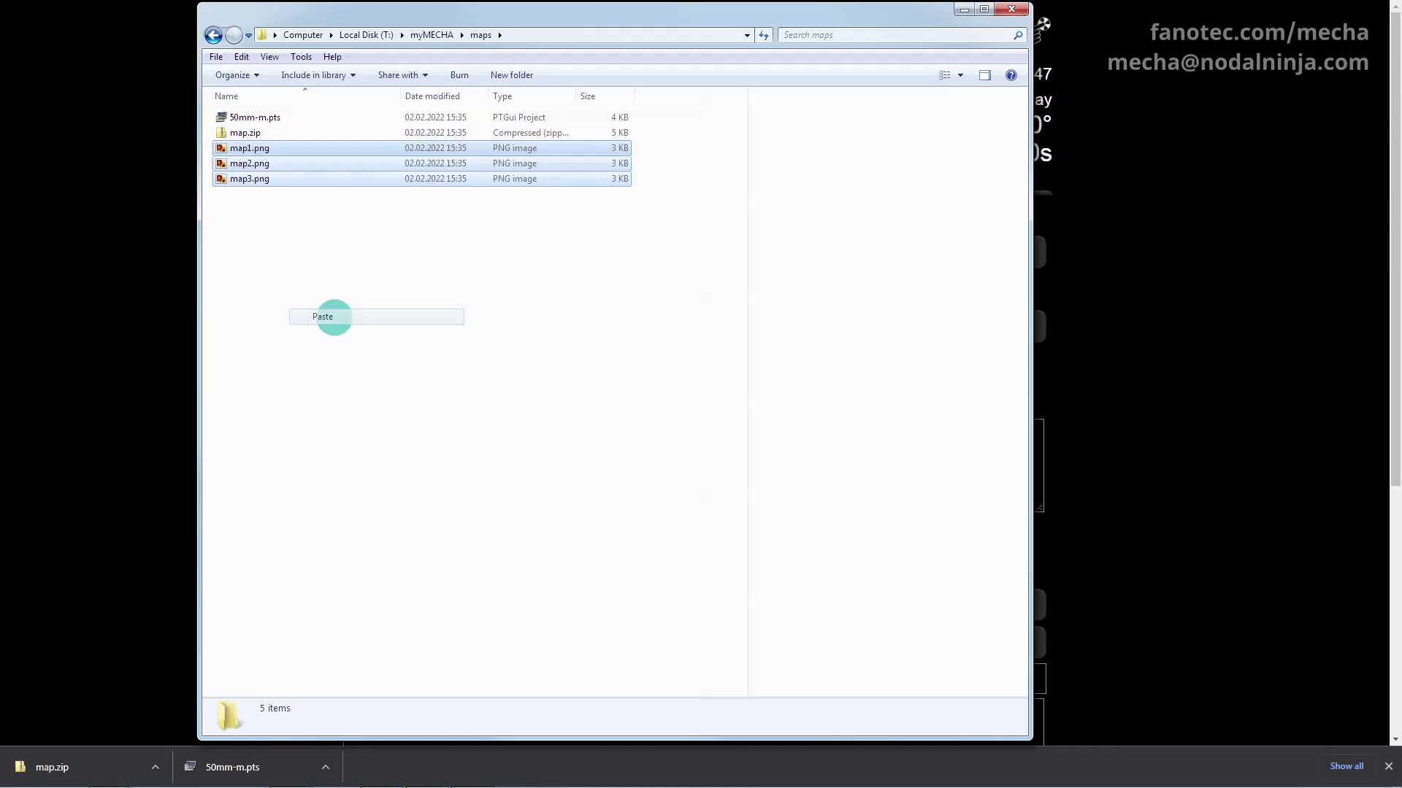
click(335, 318)
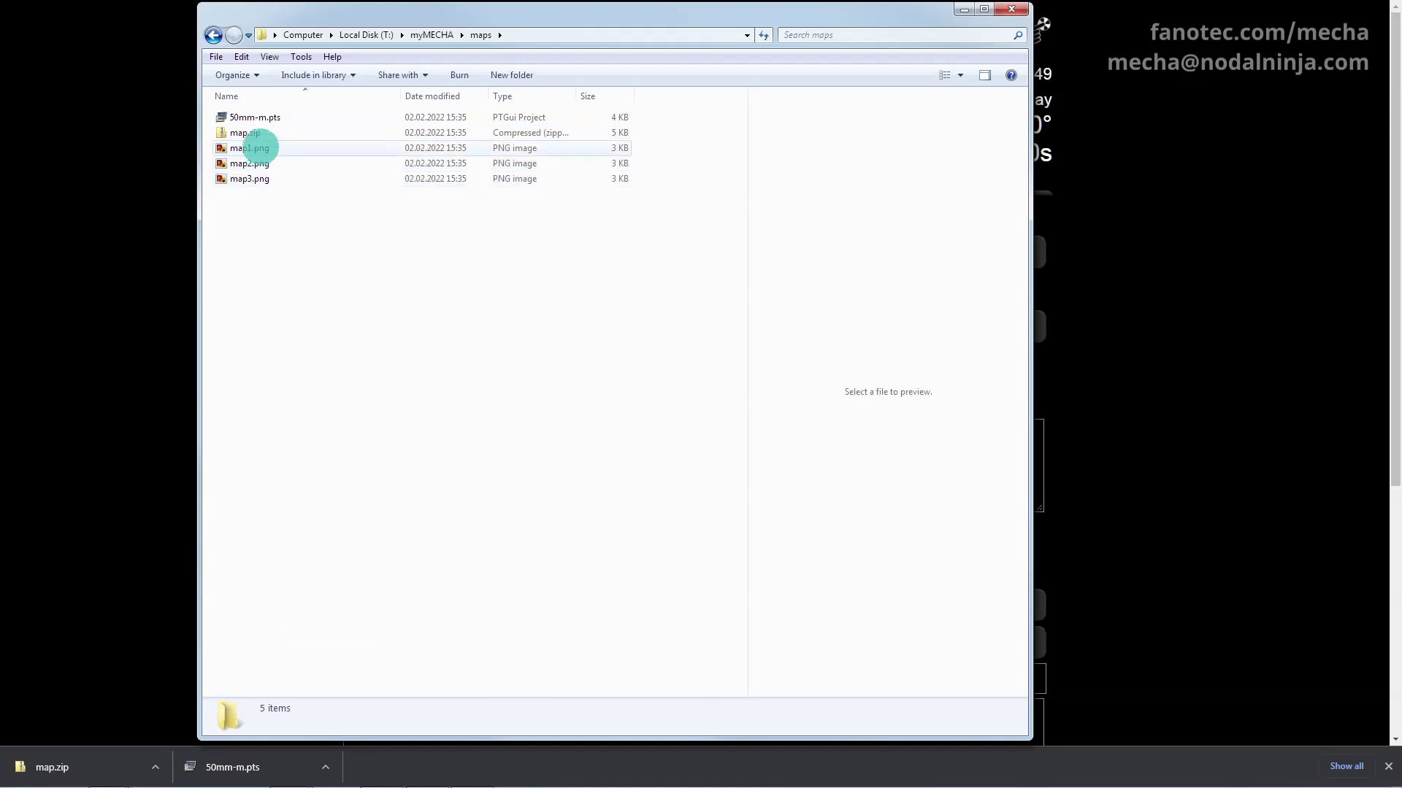
Preview map1.png, map2.png and map3.png one after another in the maps folder.
click(257, 148)
click(259, 164)
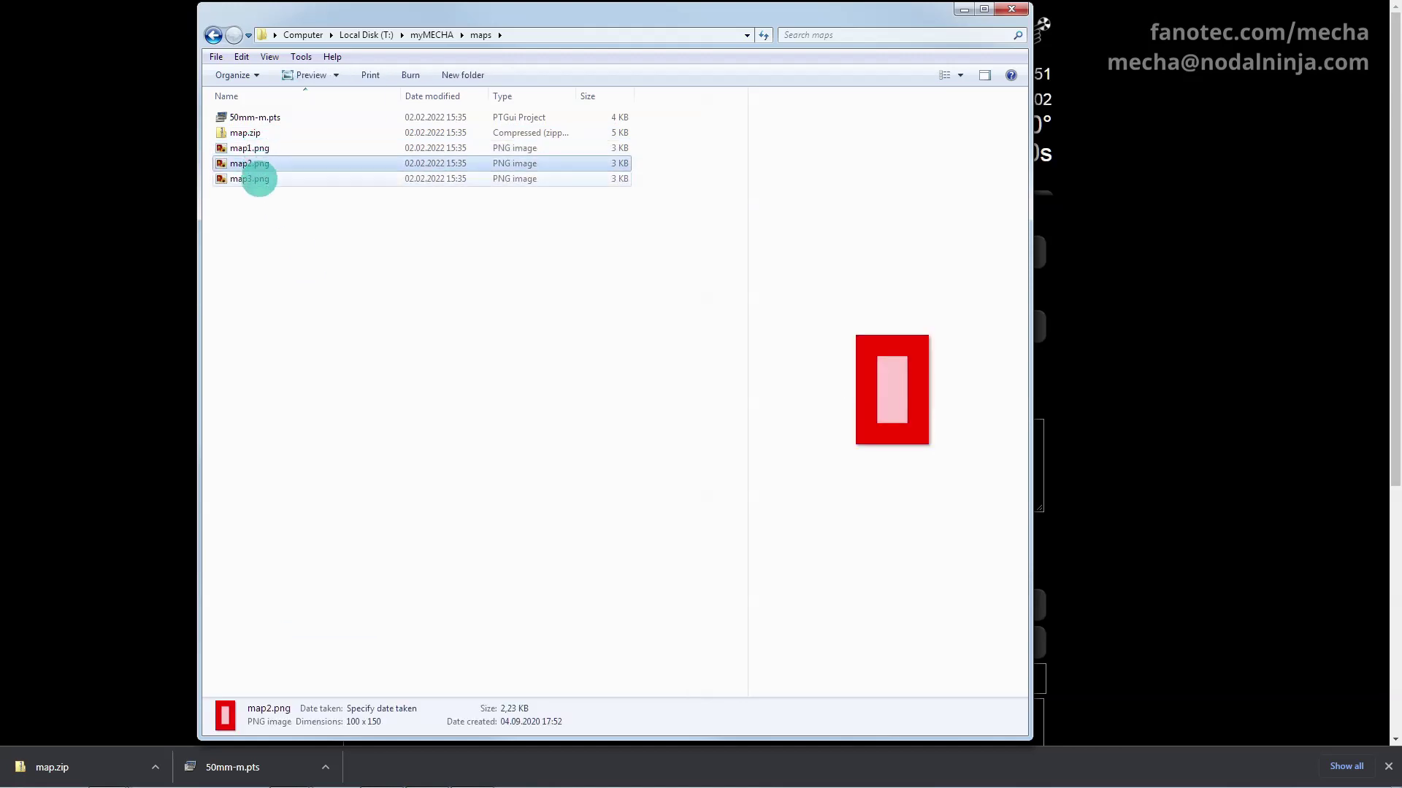
click(260, 180)
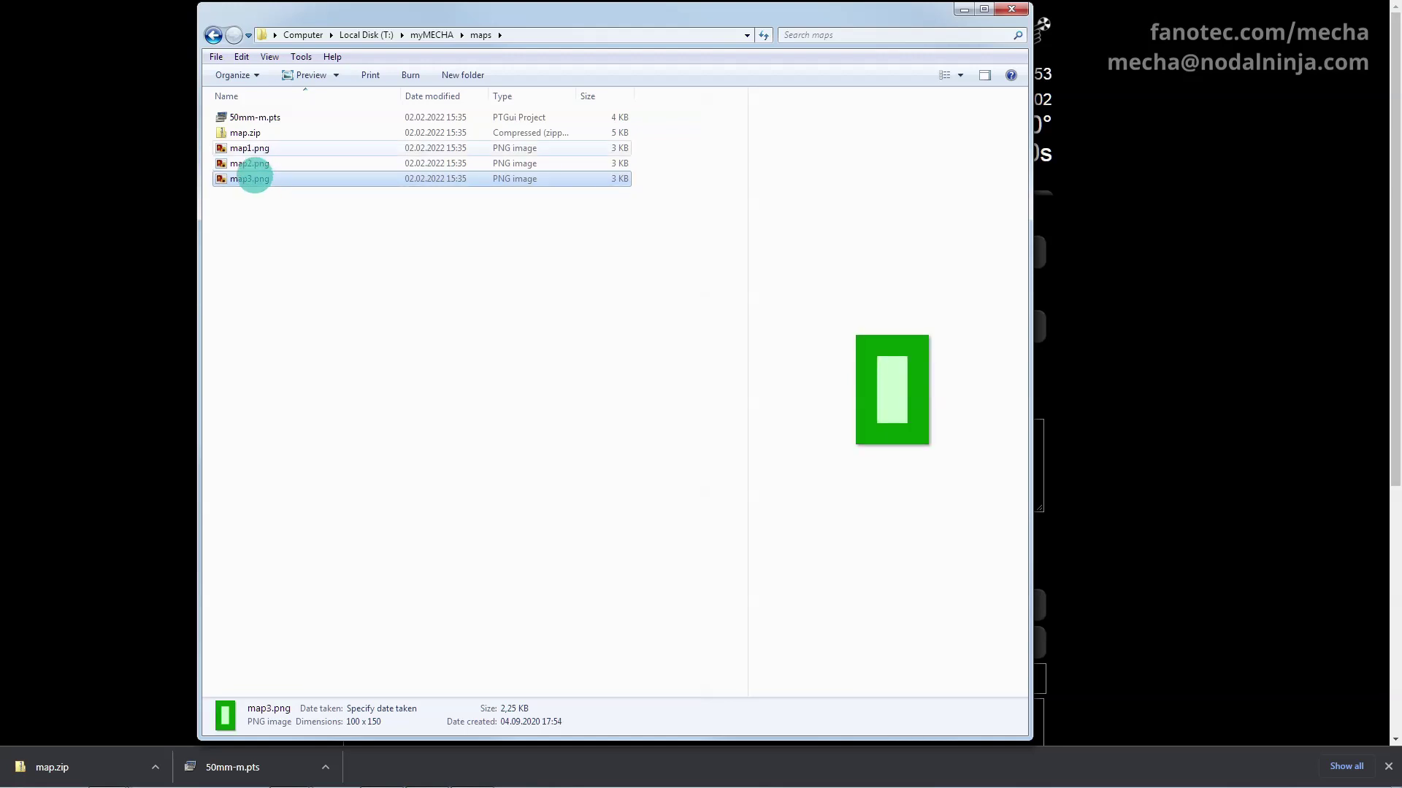
Open the 50mm-m.pts project in PTGui and show the image numbers in the Panorama Editor.
double_click(249, 119)
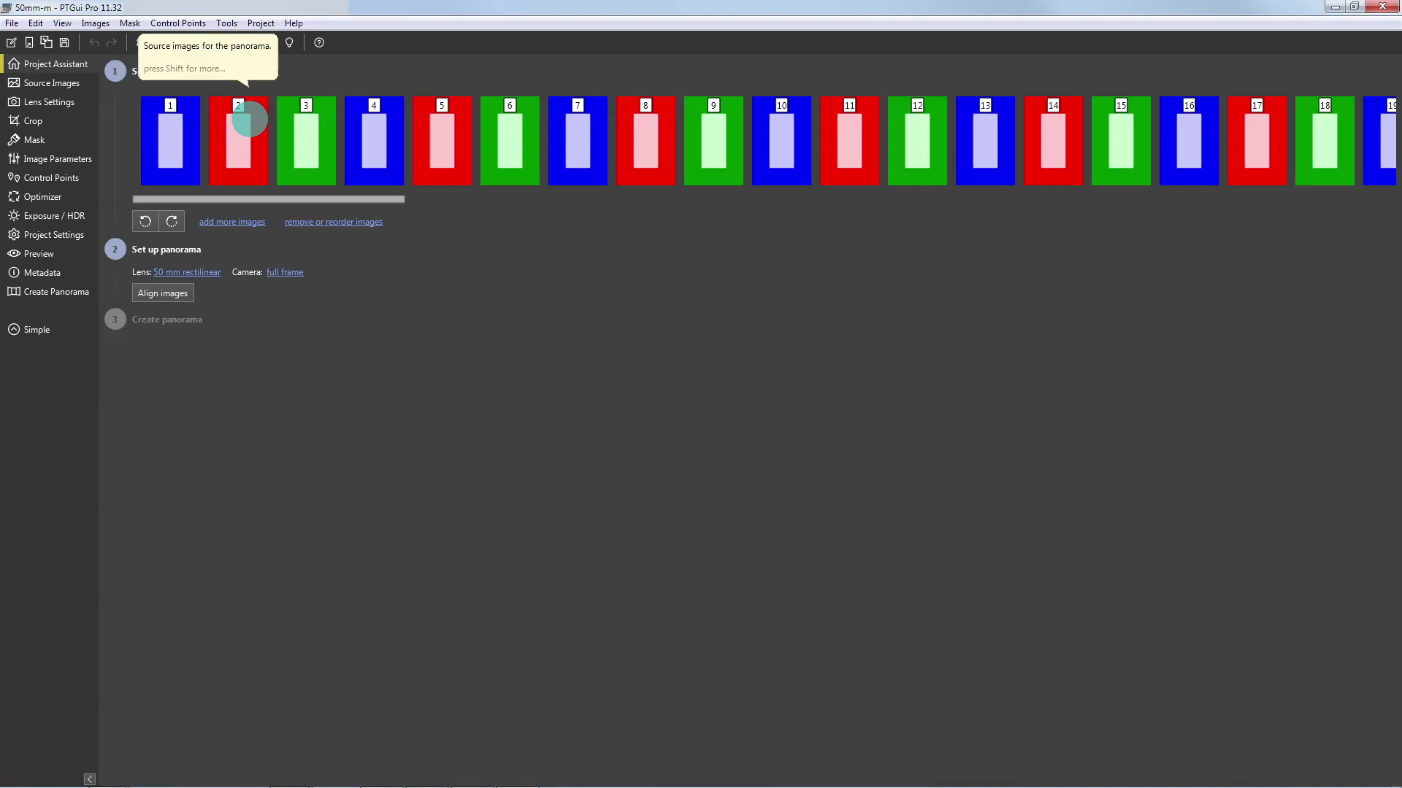
click(254, 42)
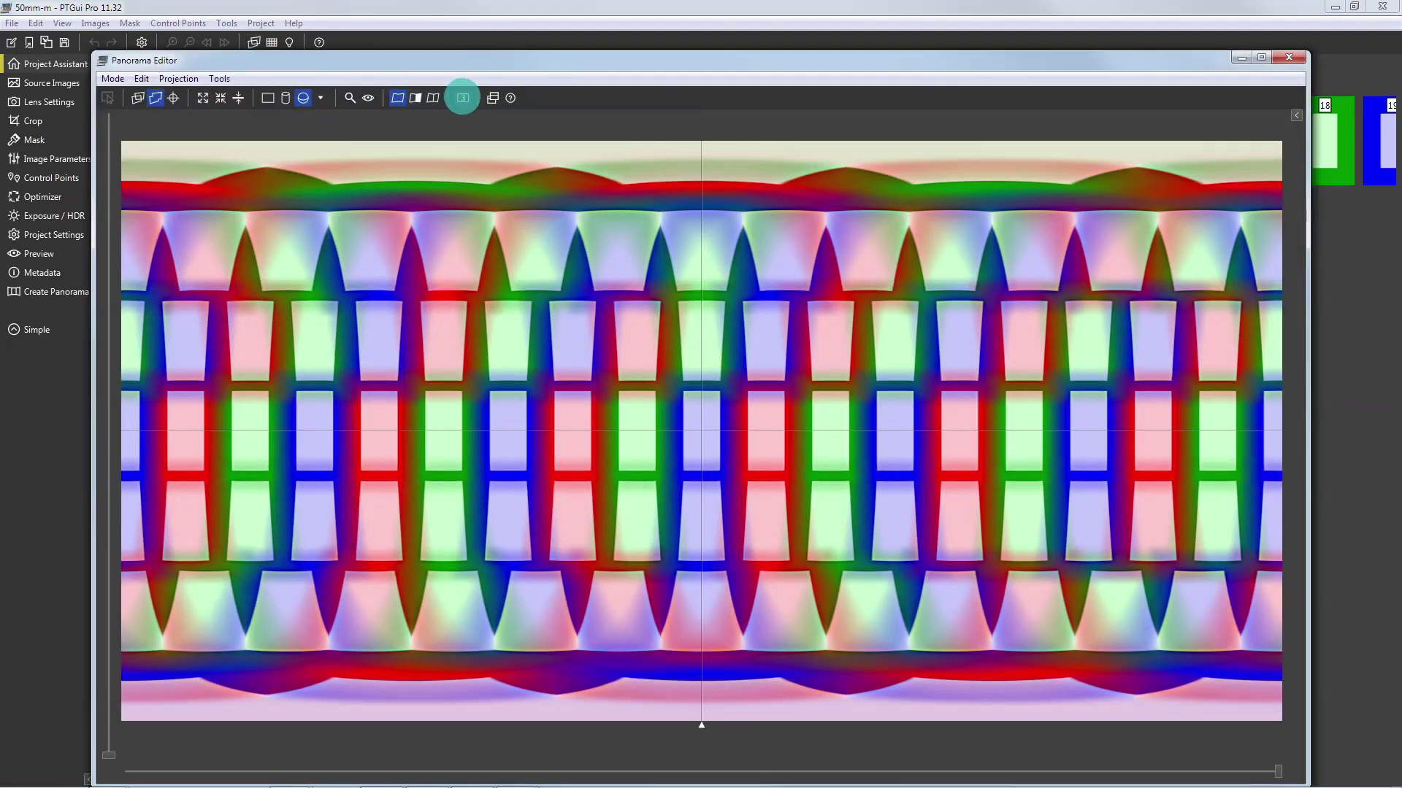
click(463, 98)
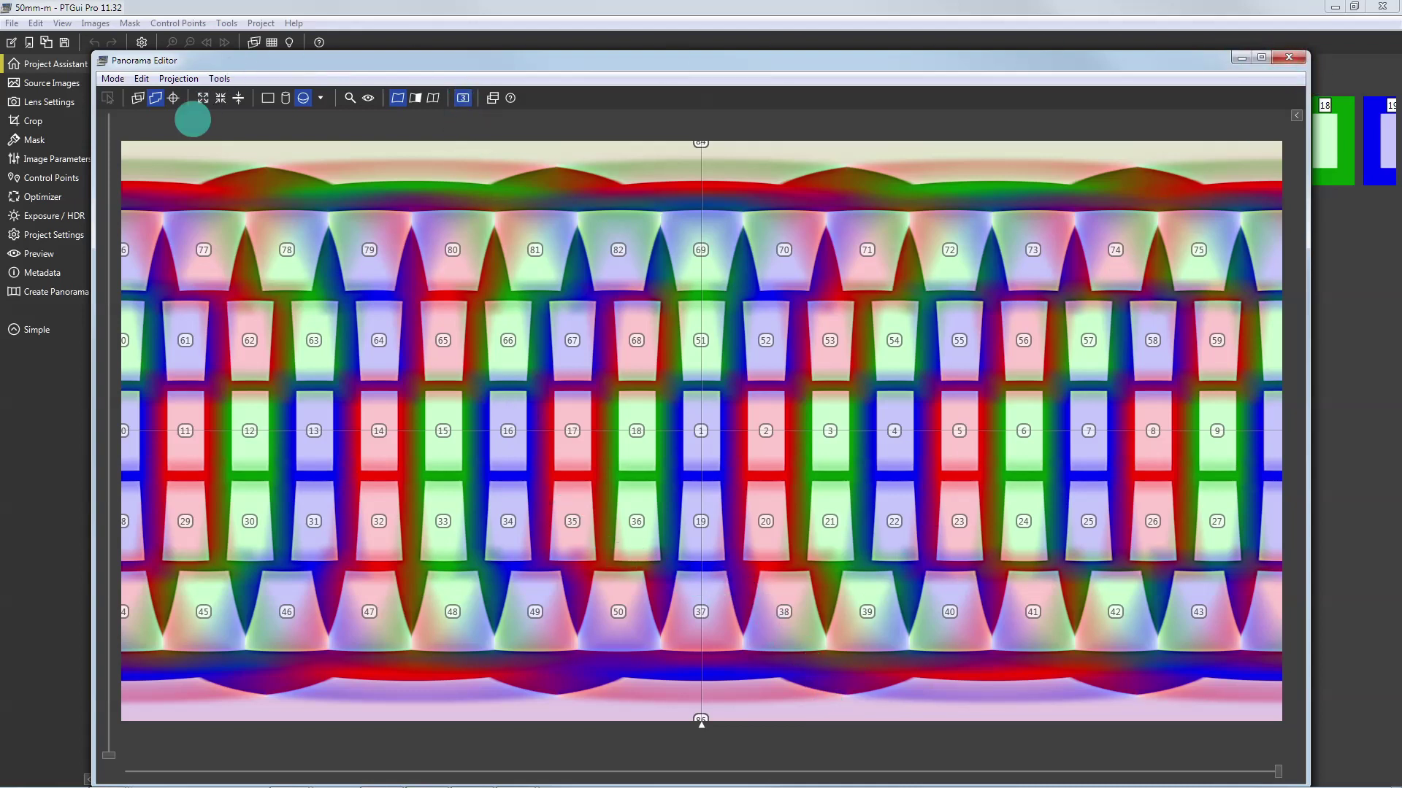
Generate a 7000 x 3500 pixel preview of the panorama and open it in PTGui Viewer.
click(40, 254)
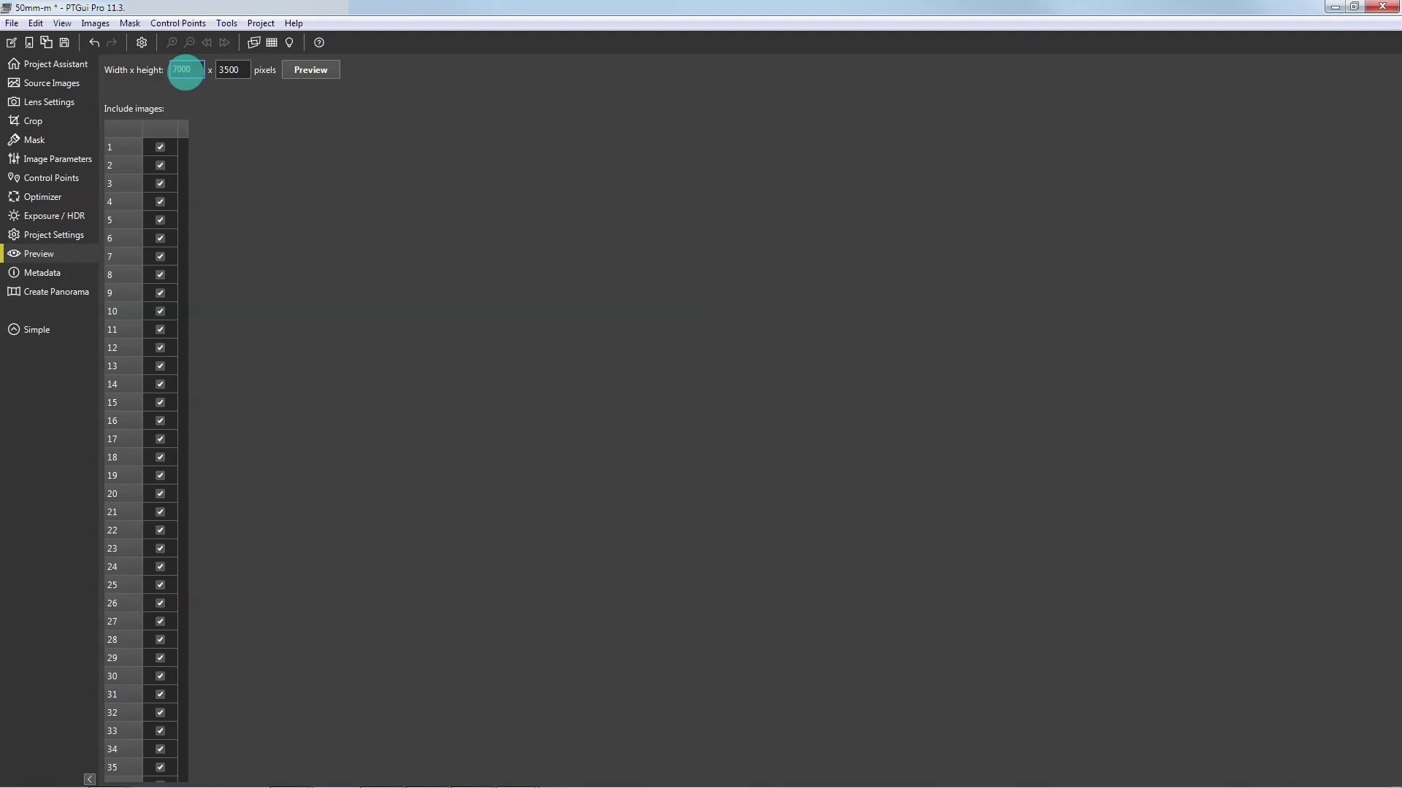
click(319, 68)
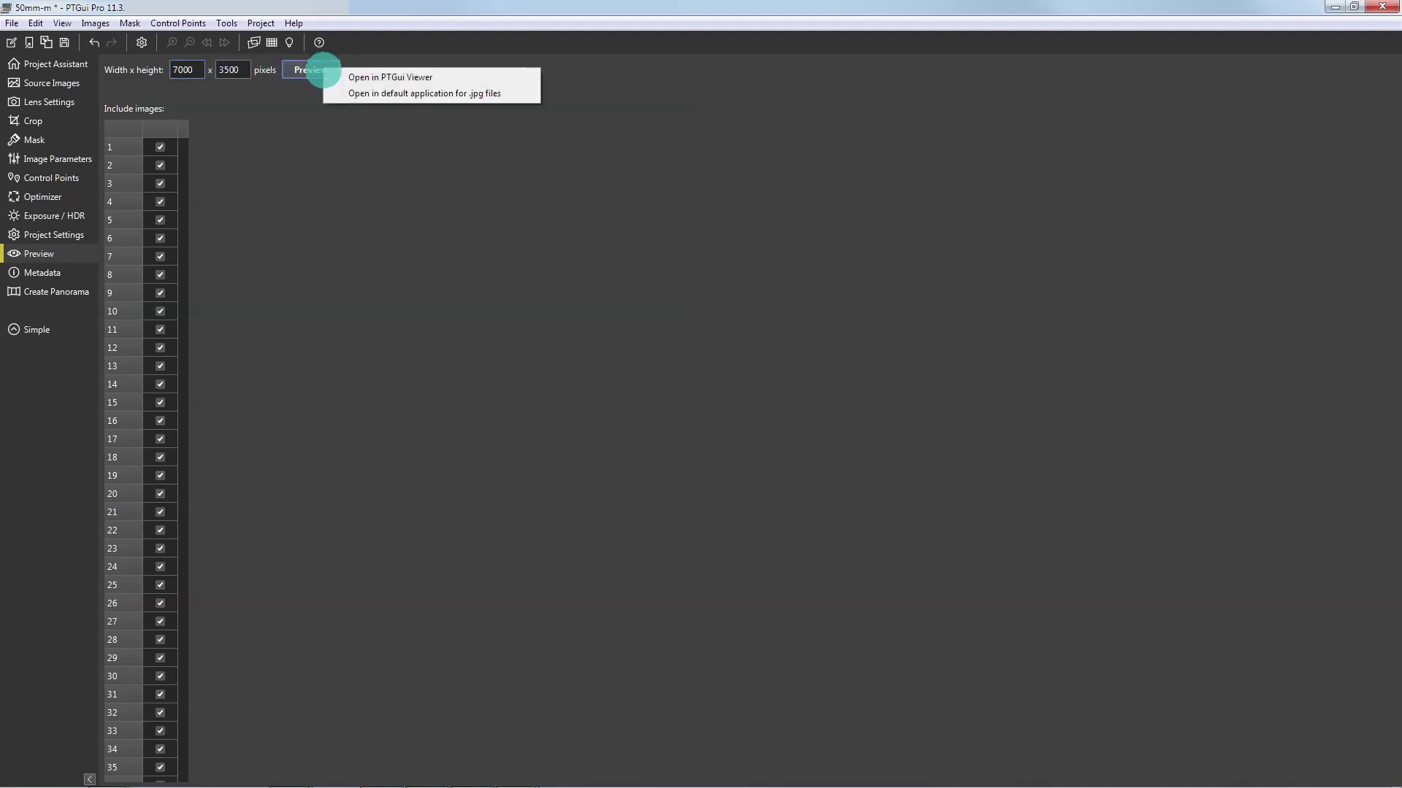
click(367, 78)
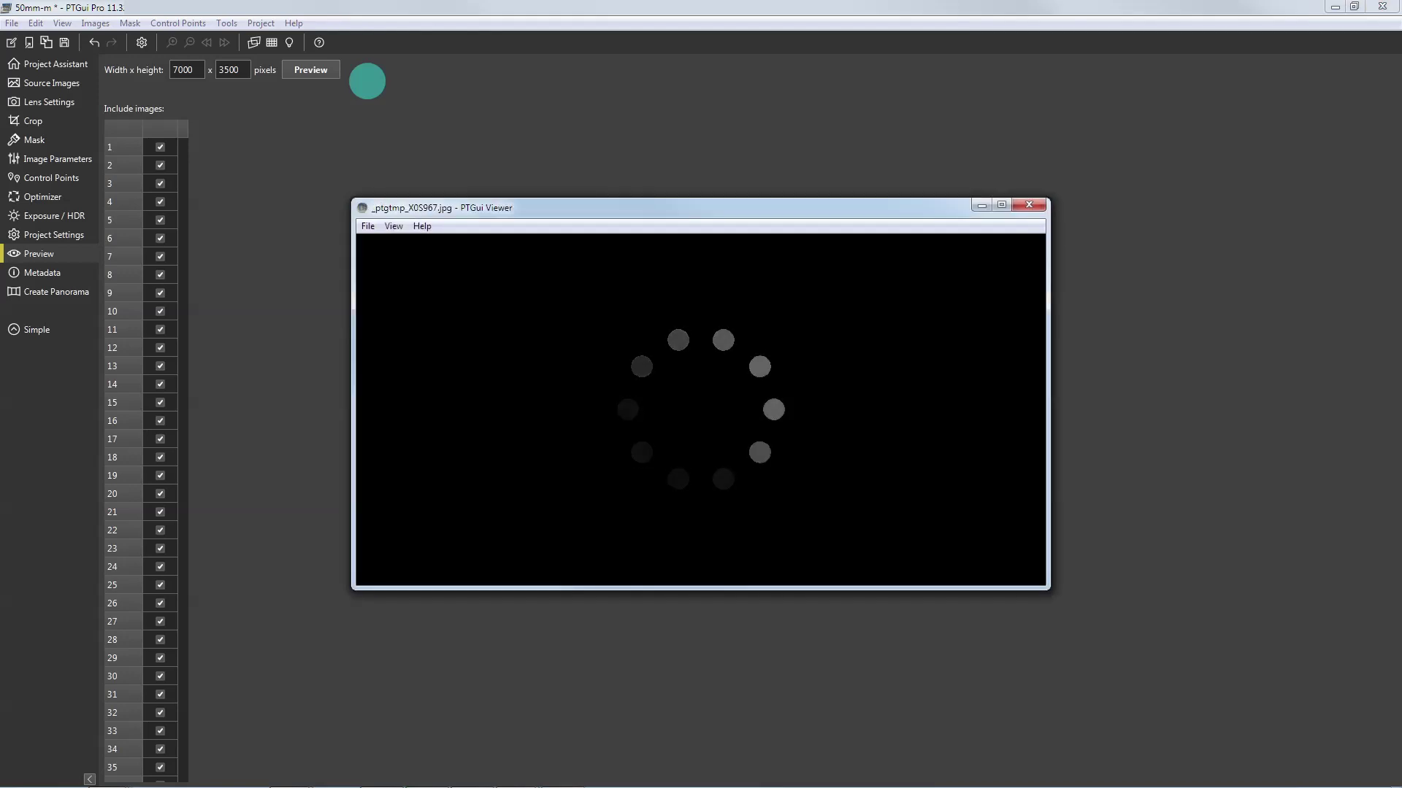
Look around the panorama preview in full screen, leave full screen and close the viewer.
click(393, 226)
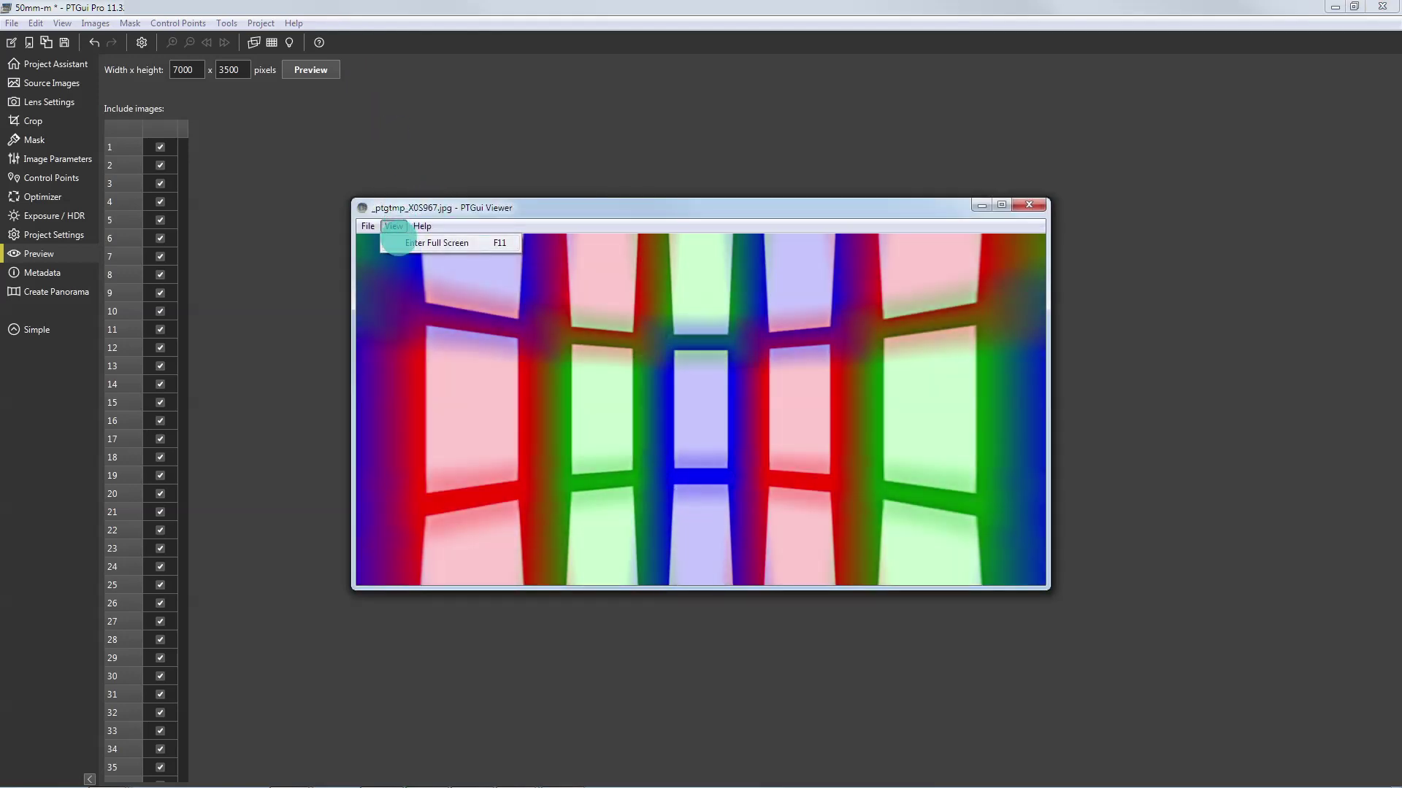
click(407, 243)
drag(623, 397, 485, 344)
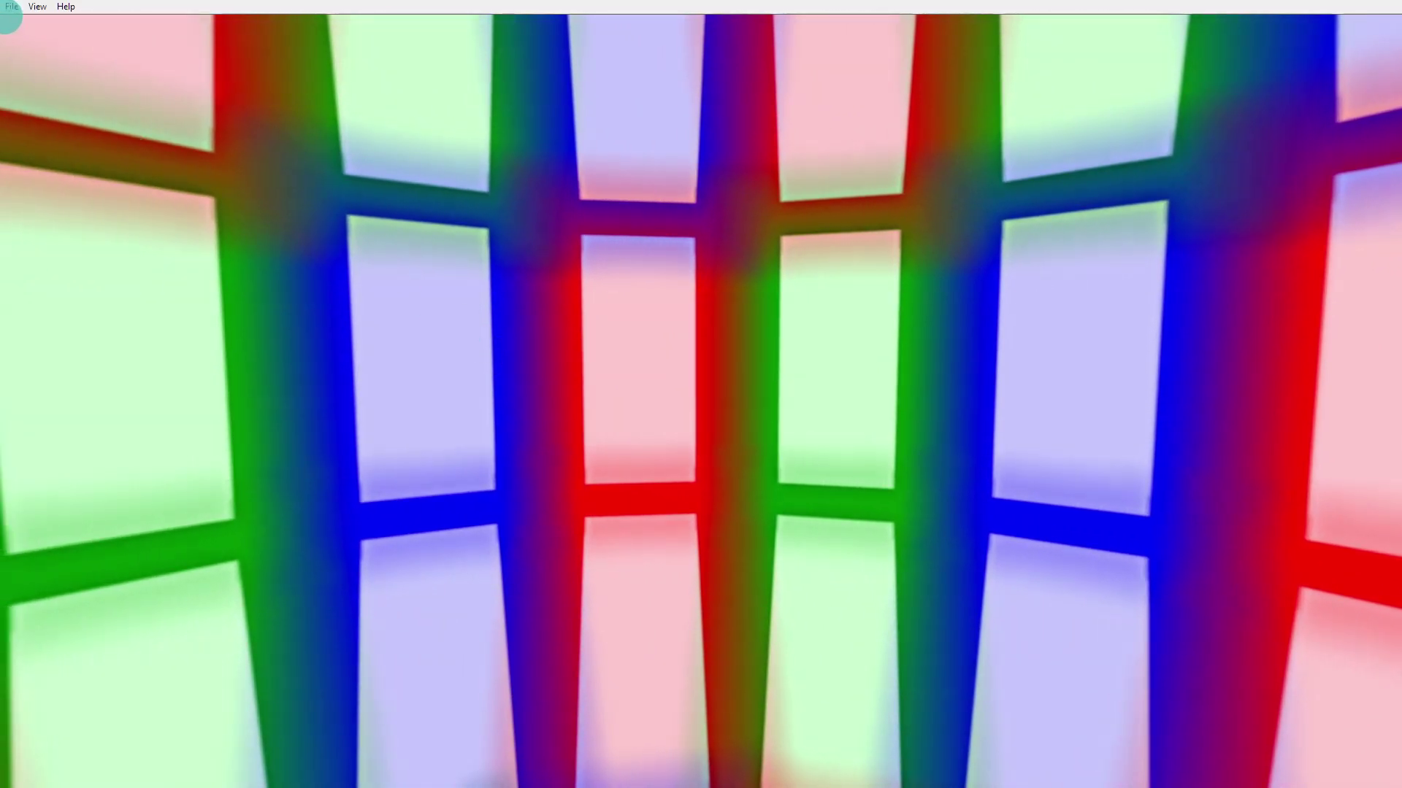
click(35, 8)
click(55, 25)
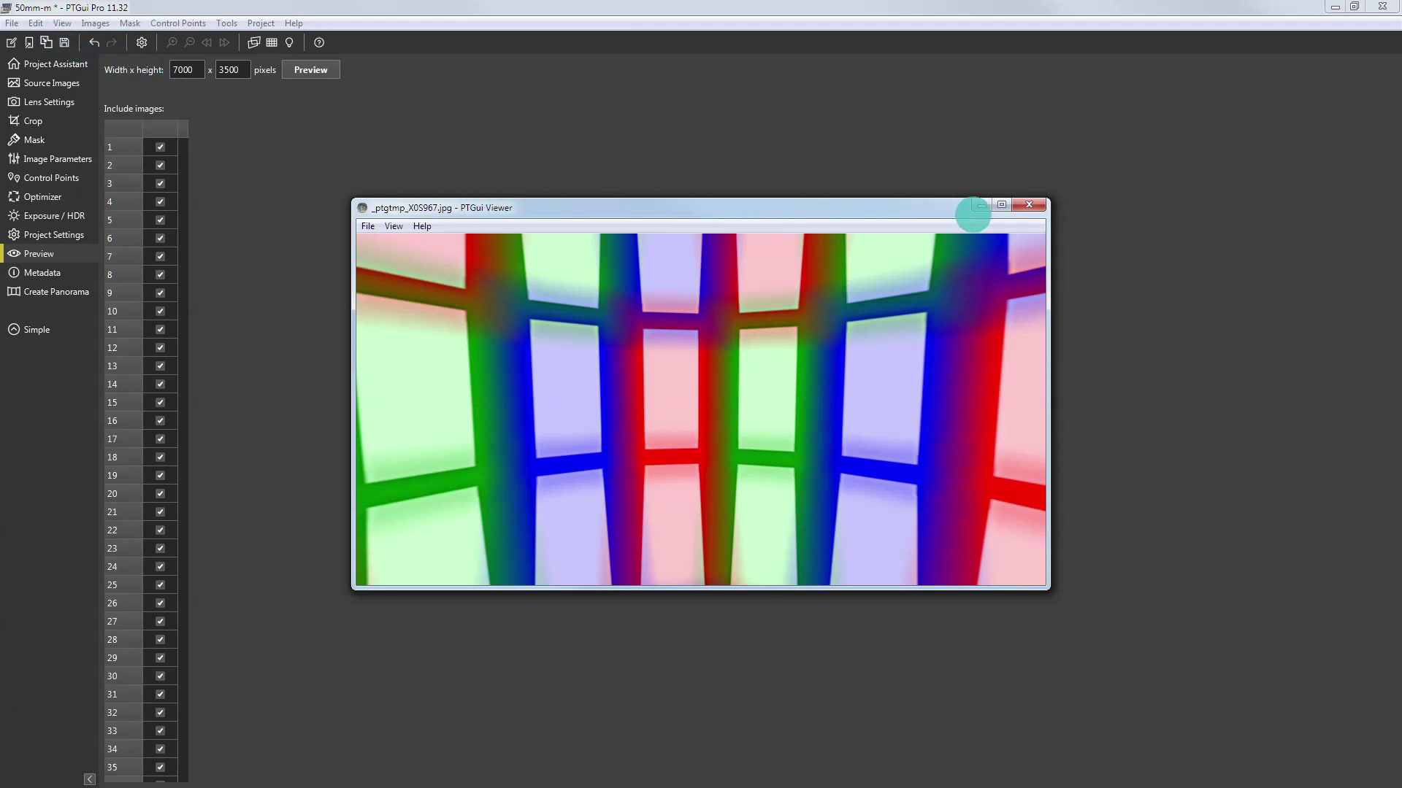
click(1029, 205)
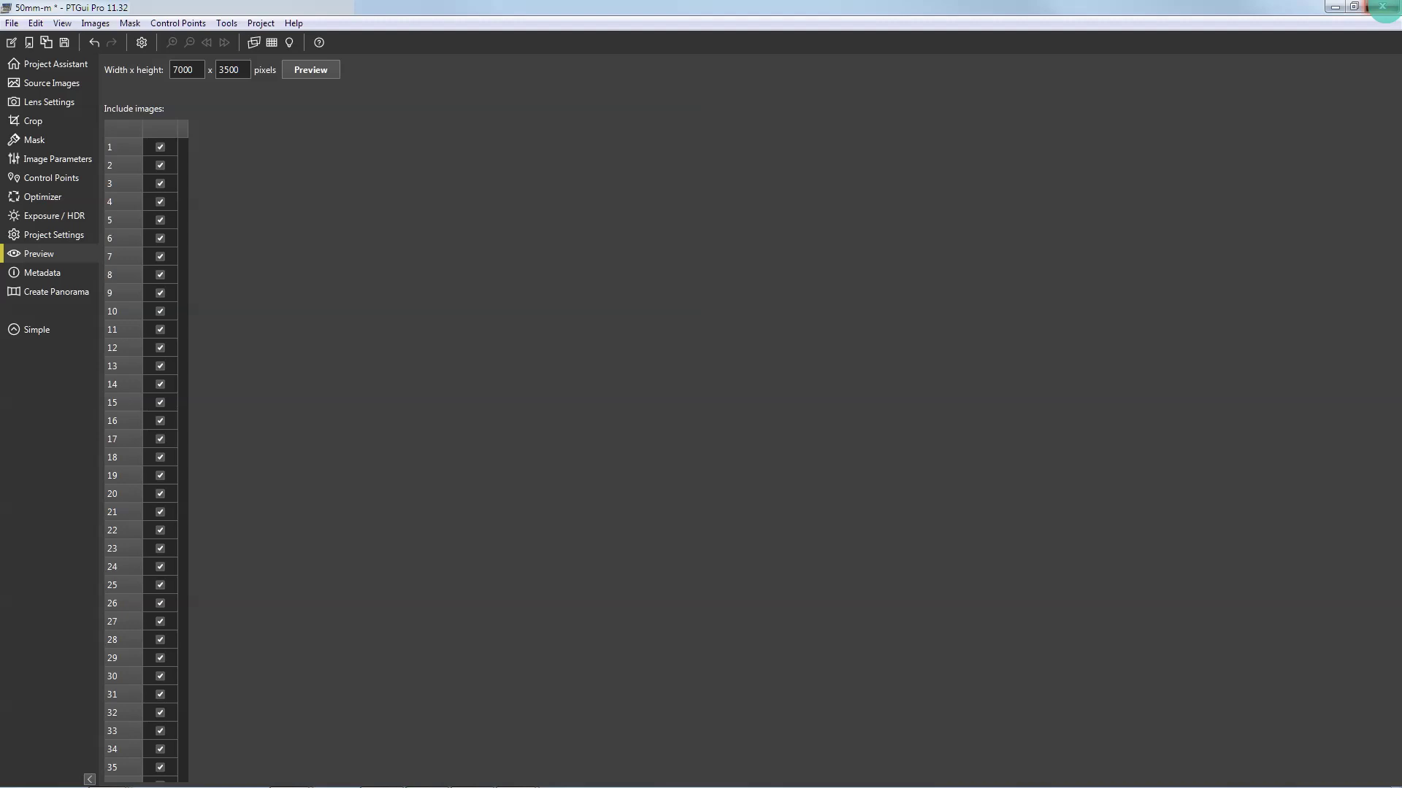
Close the 50mm-m project without saving its changes and close the maps folder window.
click(1382, 8)
click(760, 424)
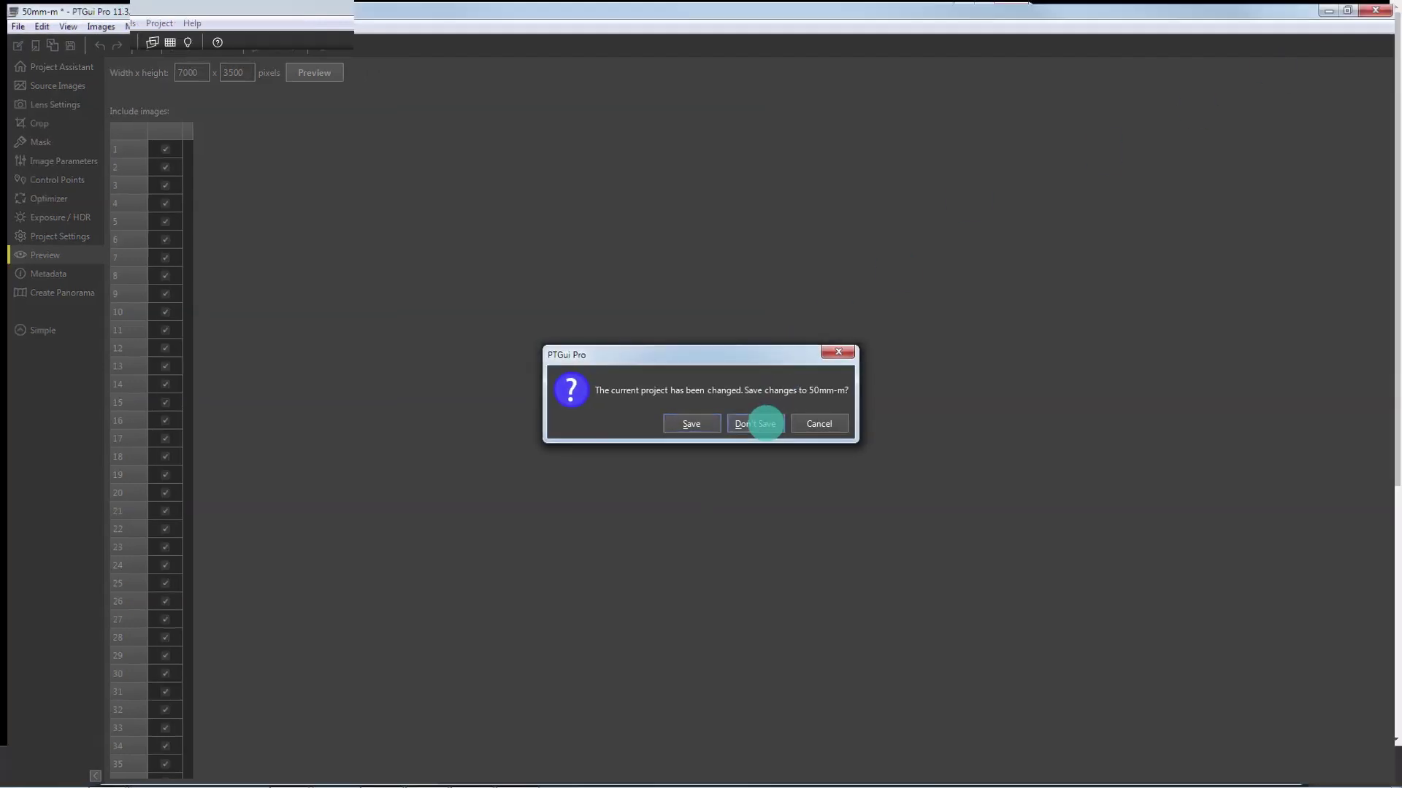
click(1013, 8)
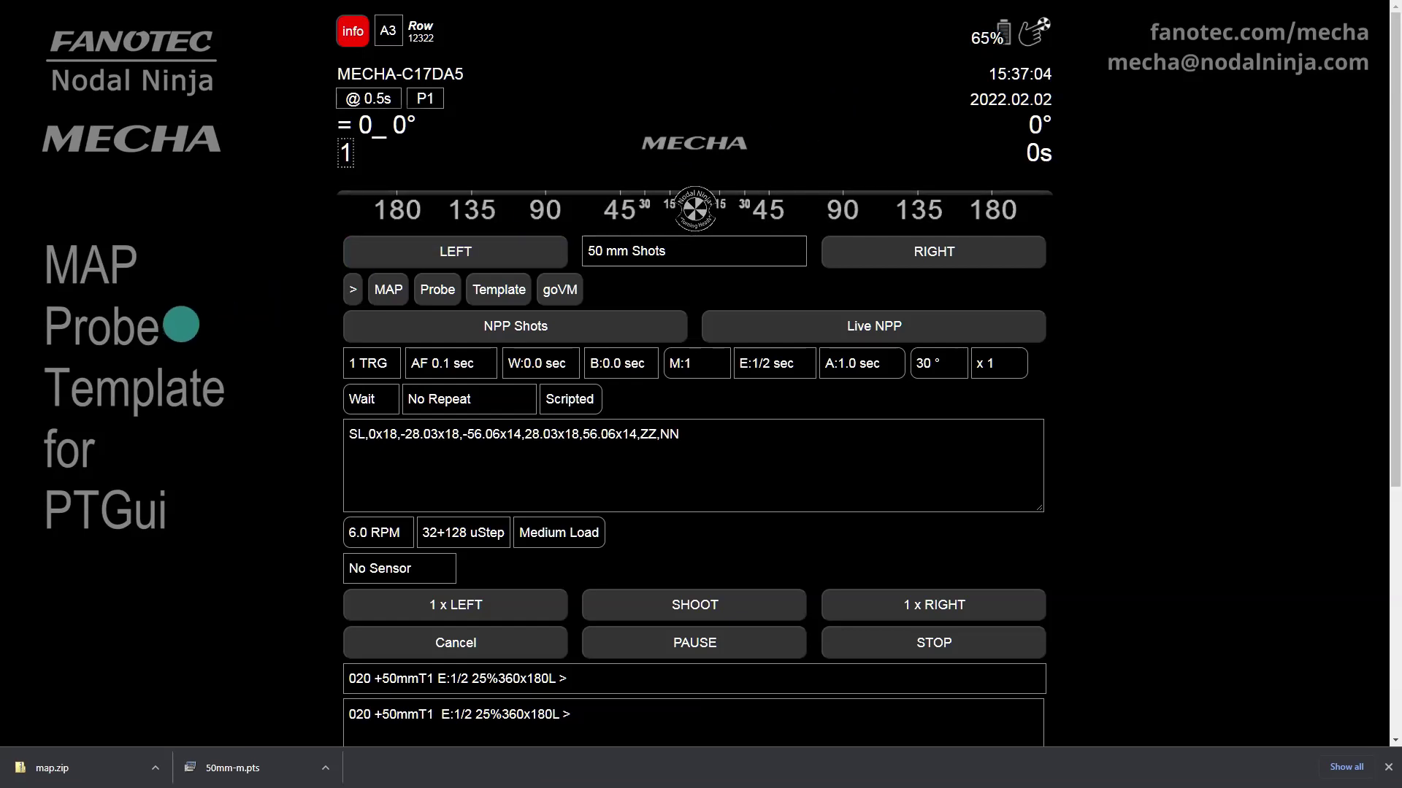
Switch to the MECHA C2 User's Guide, search it for "map-pn" and highlight the zip password note above the download link.
key(ctrl+Tab)
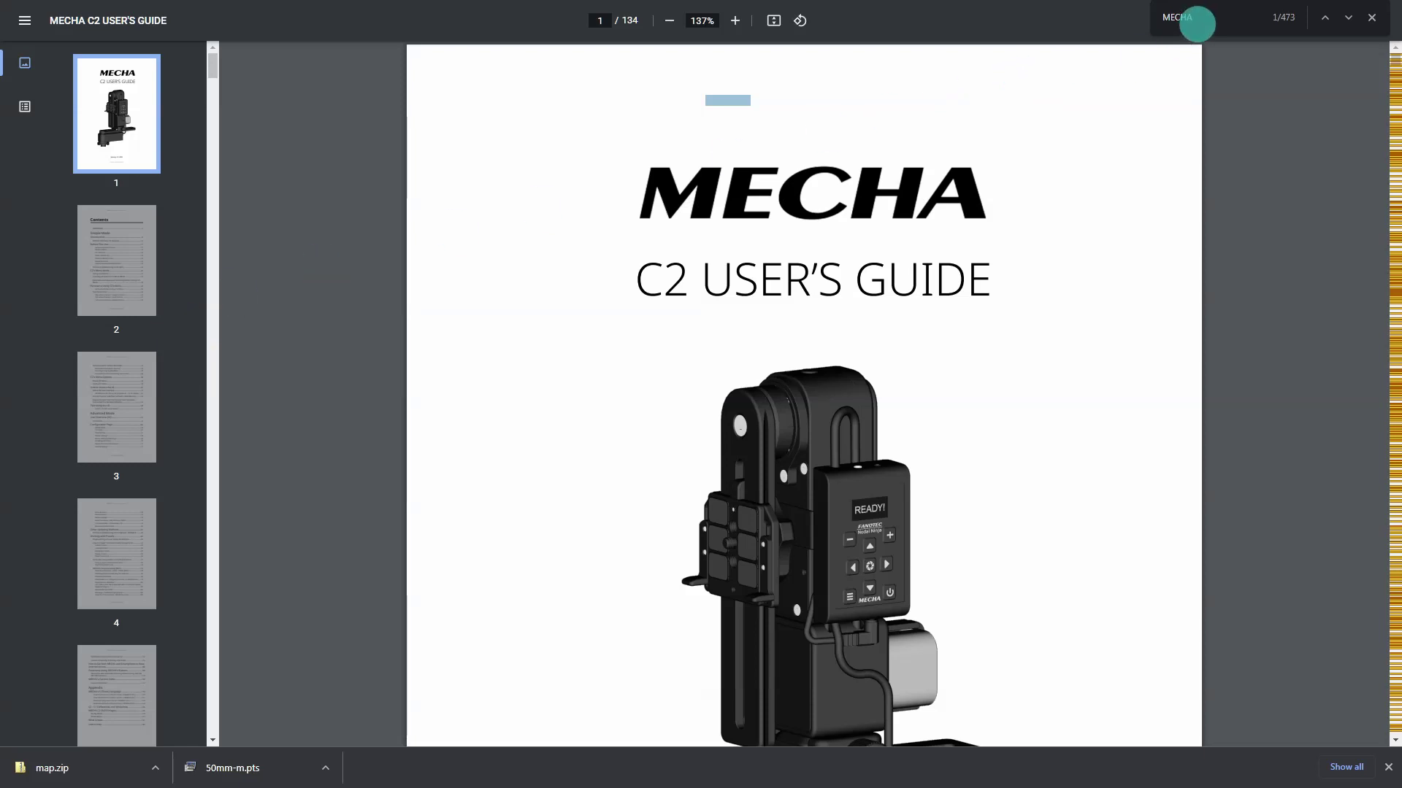
drag(1198, 22, 1139, 17)
text(m)
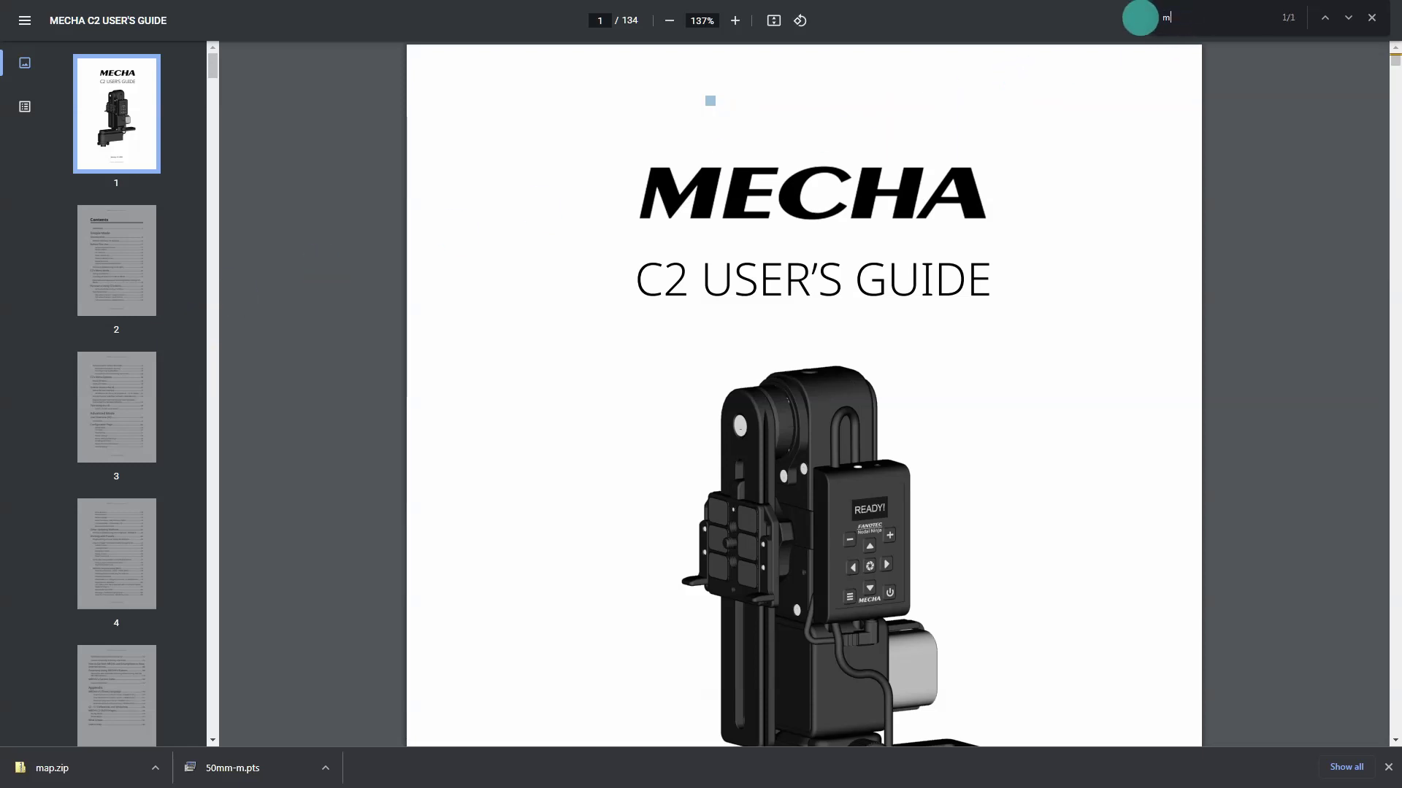
text(ap-pn)
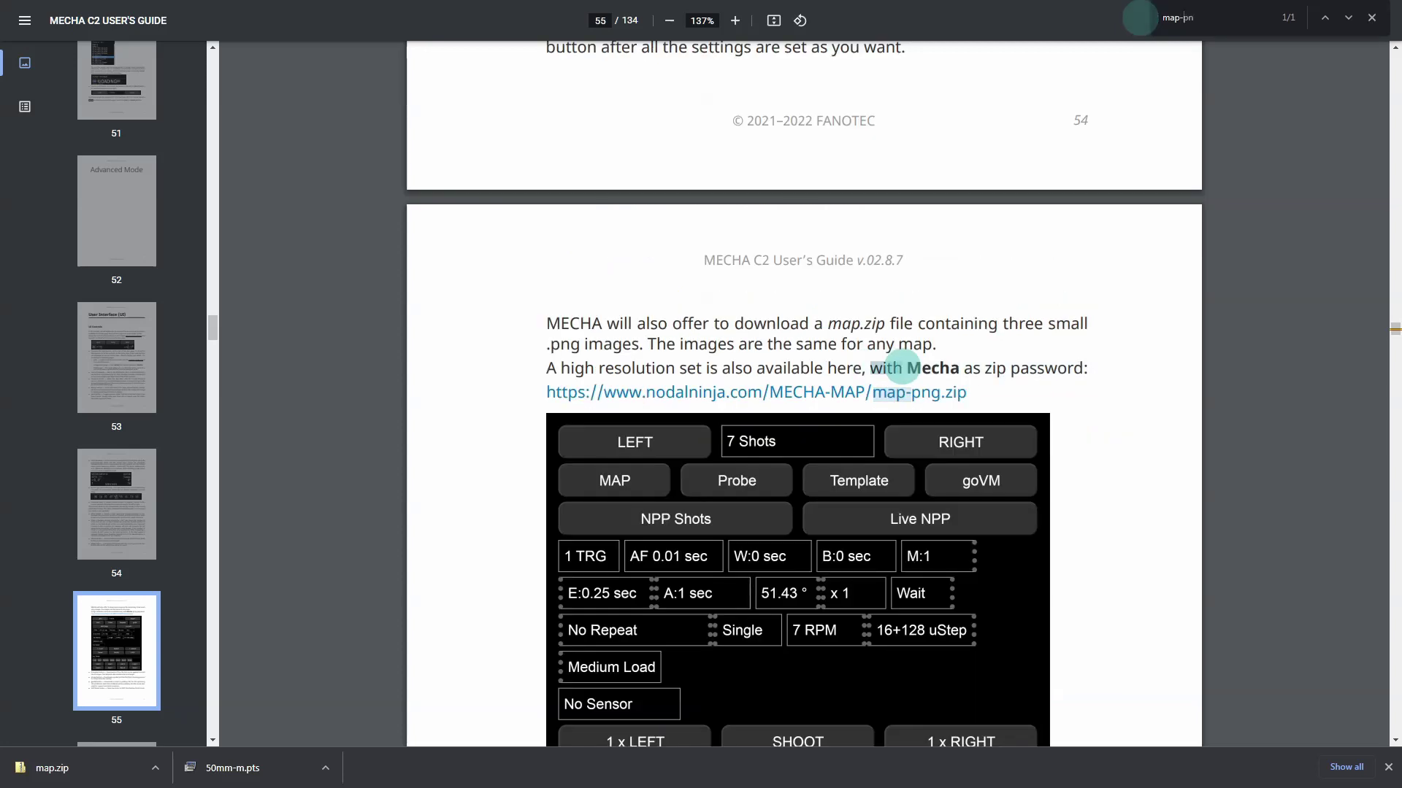
drag(870, 368, 1088, 368)
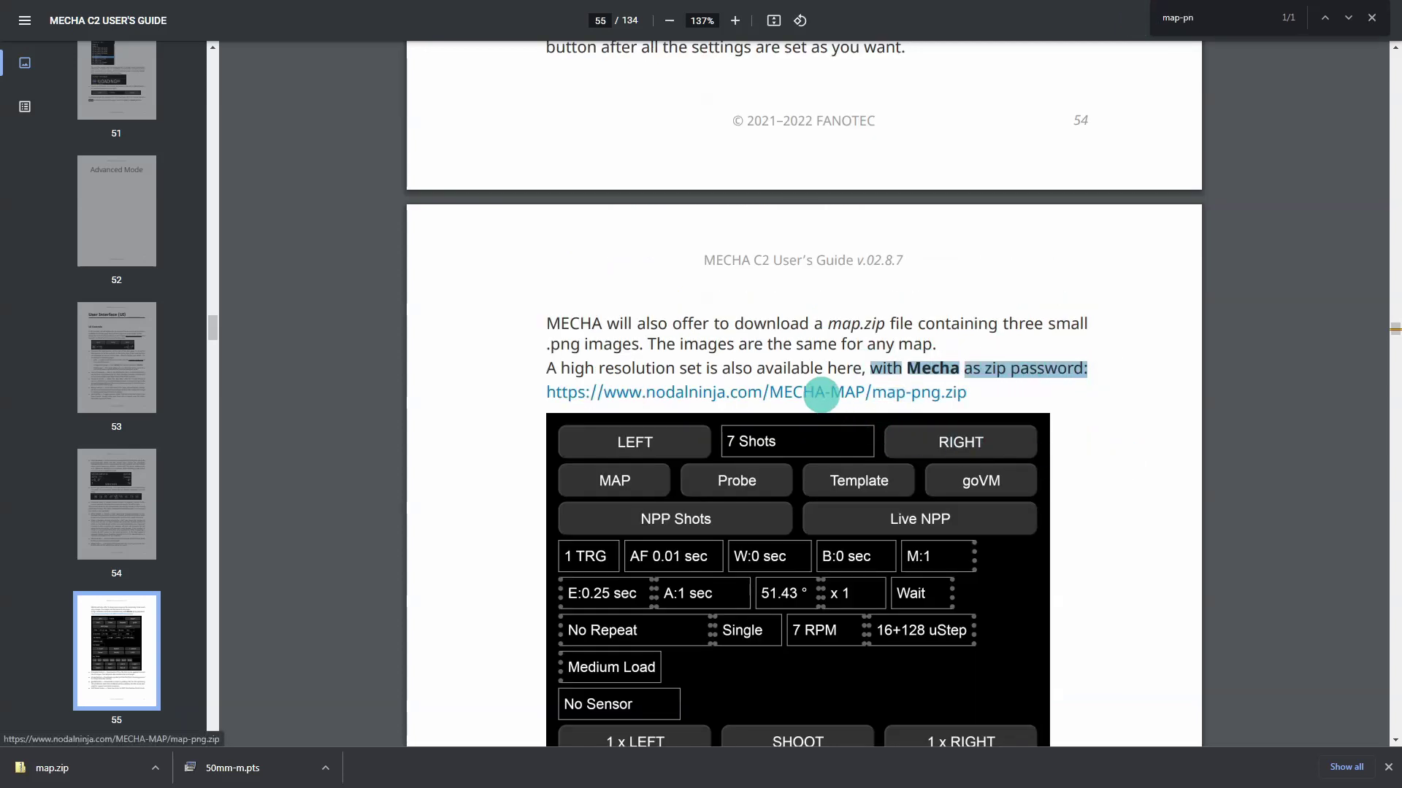
Download the high-resolution image set map-png.zip from the guide's link into the maps folder and open the archive.
click(821, 394)
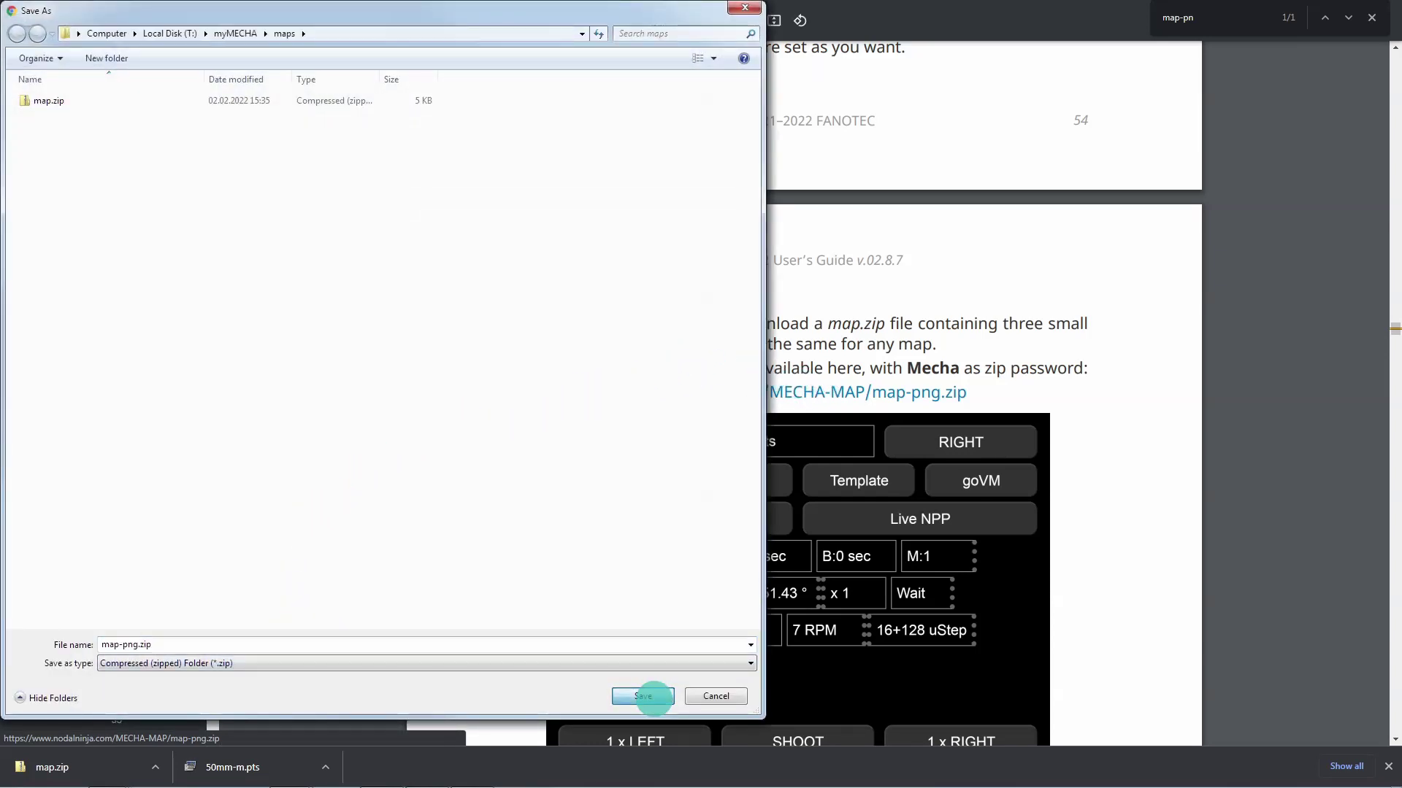
click(654, 699)
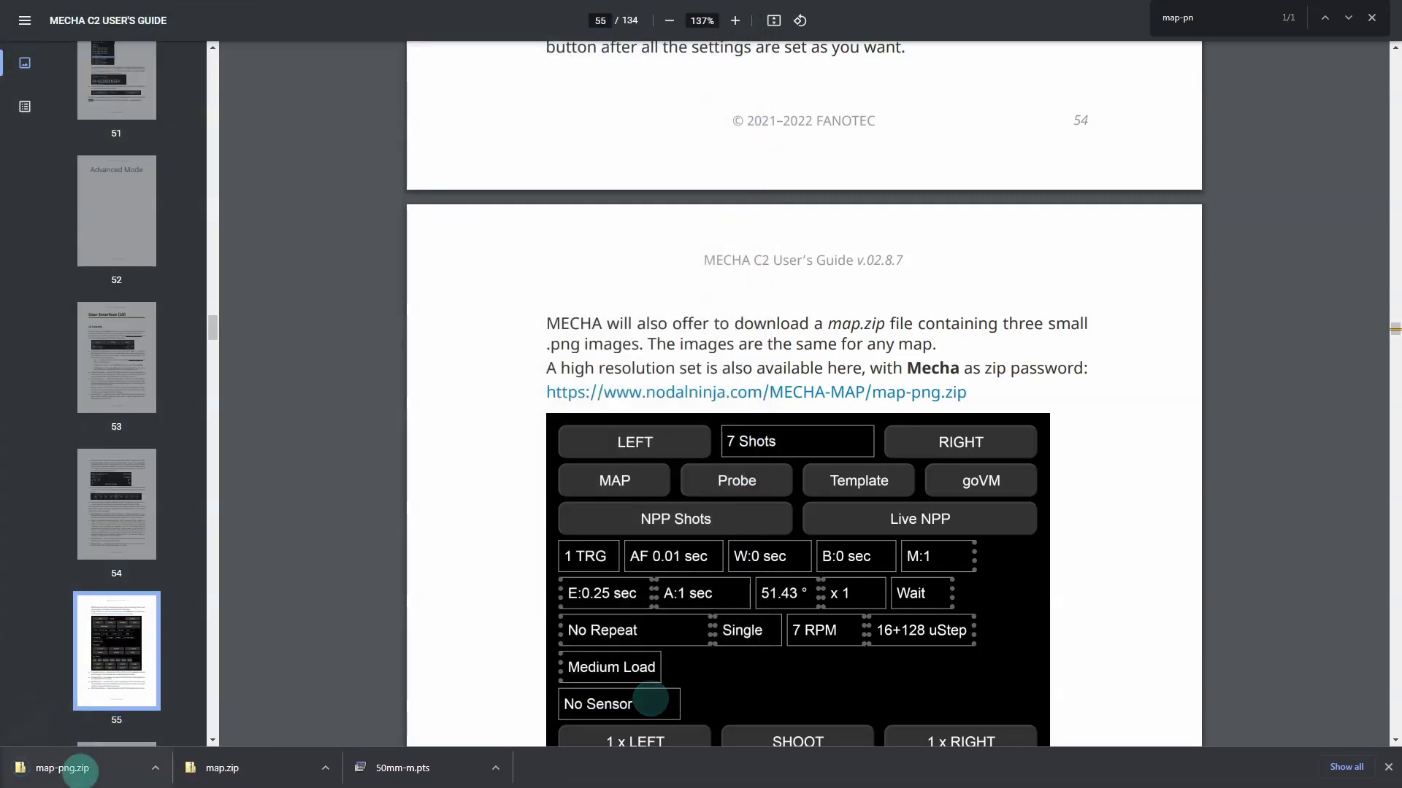
click(79, 769)
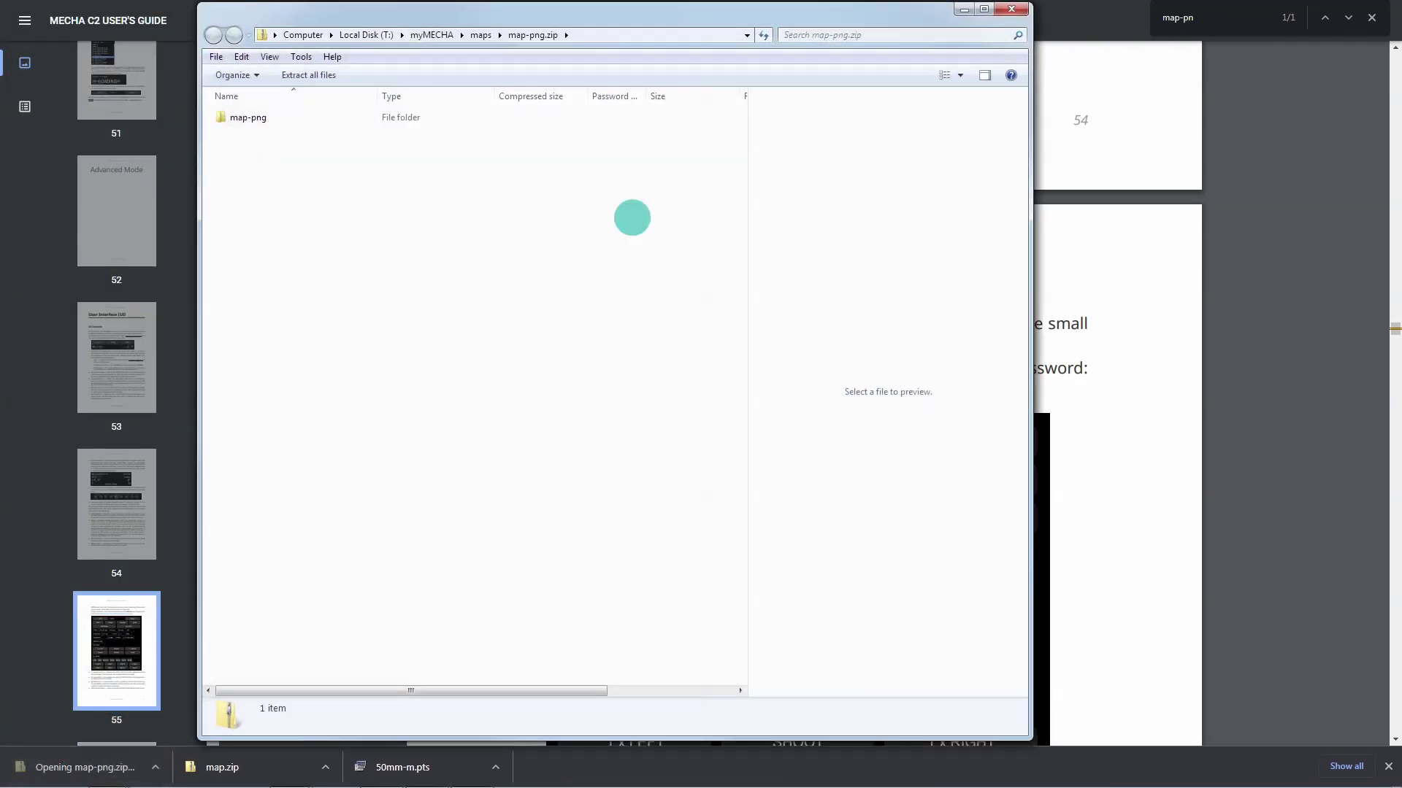
Open the map-png folder inside the archive and copy map1.png, map2.png and map3.png.
drag(808, 25, 675, 42)
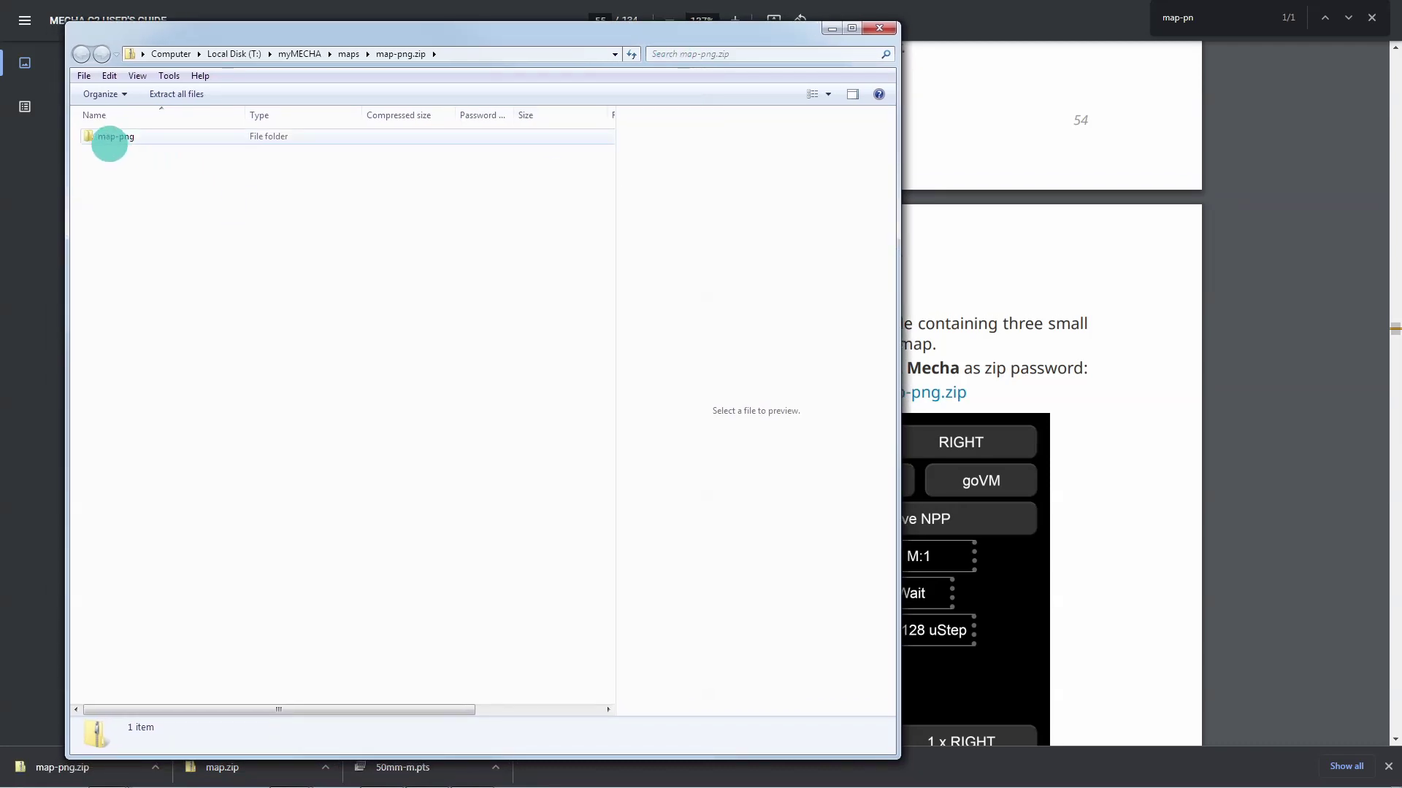
double_click(109, 139)
drag(187, 232, 104, 136)
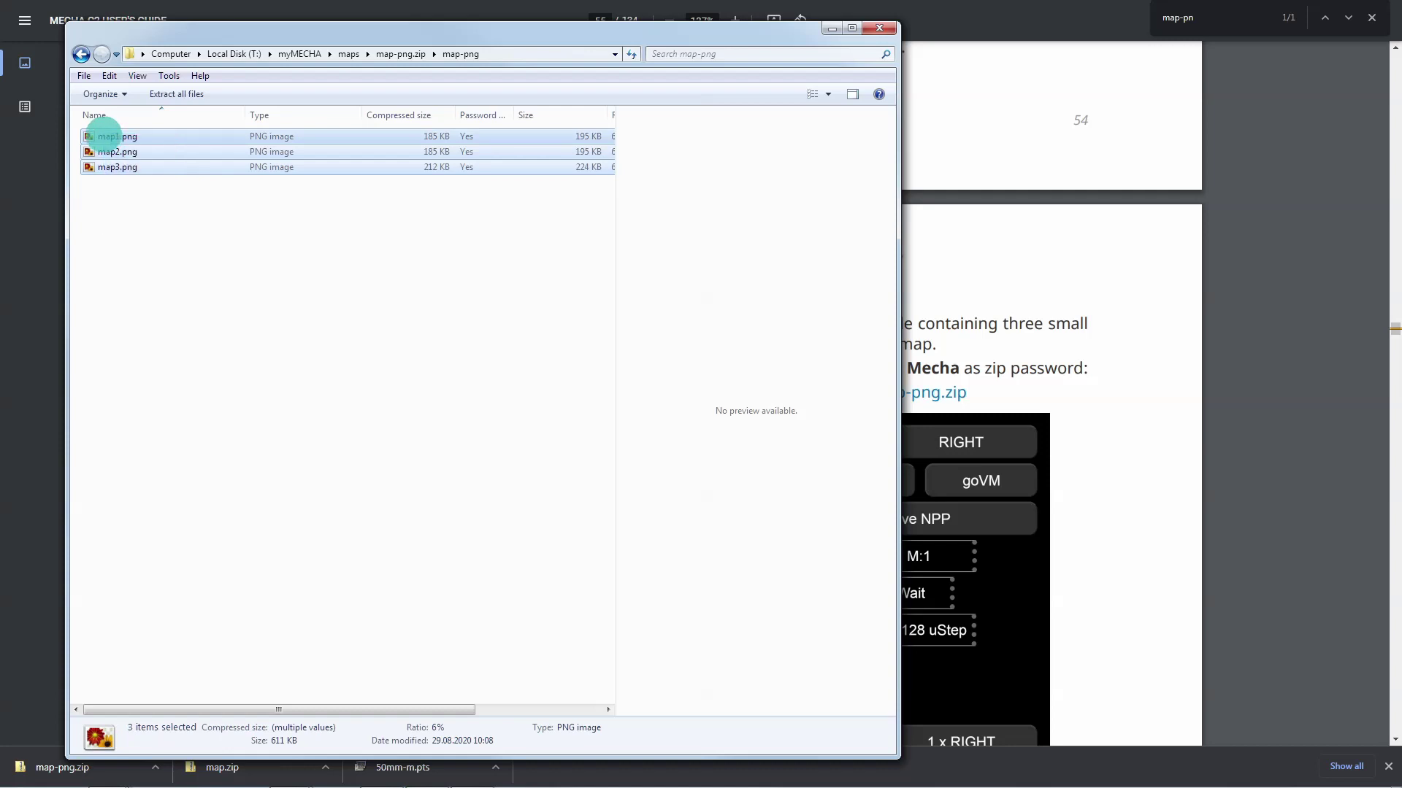
right_click(103, 137)
click(146, 183)
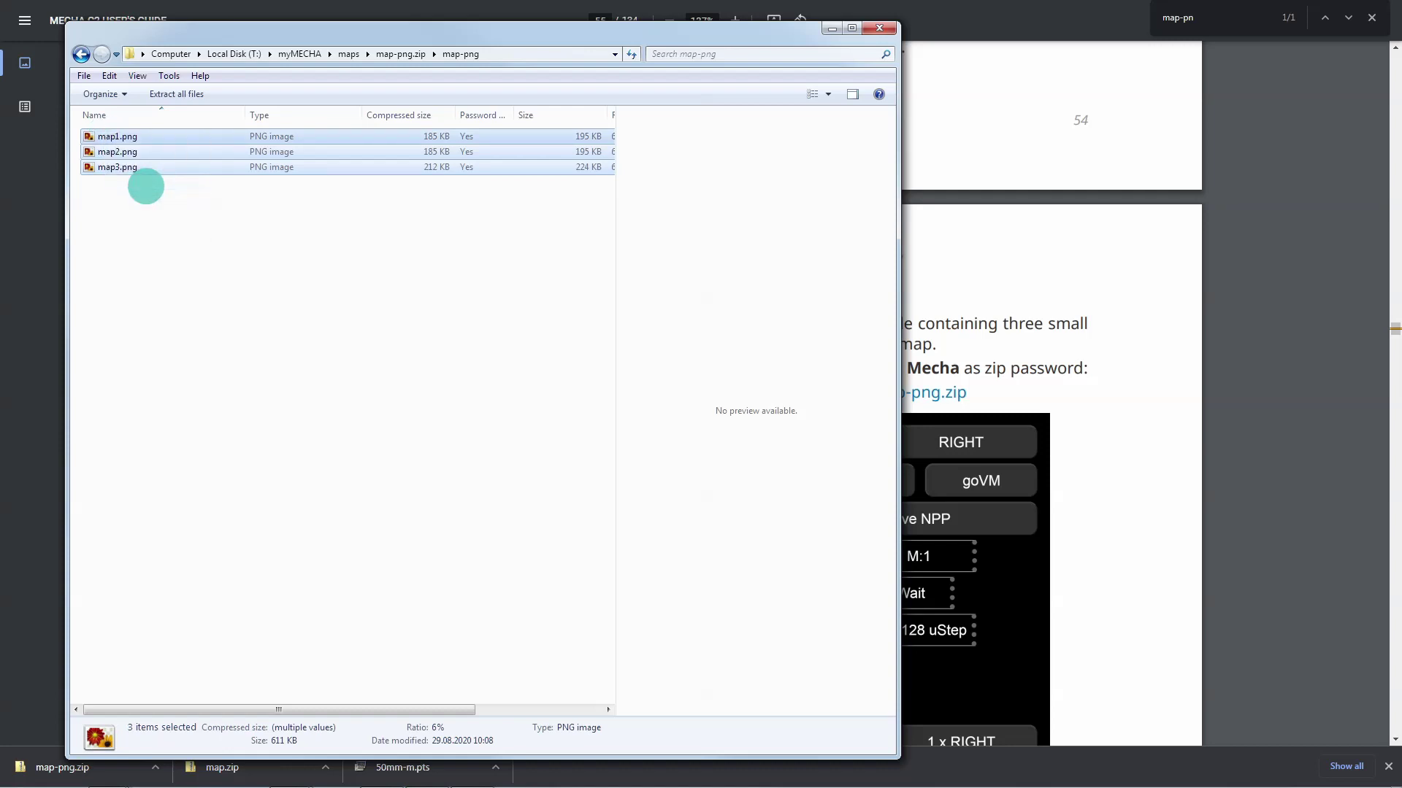
Paste the three images into the maps folder, replacing the existing map1.png, map2.png and map3.png, and enter the zip password.
click(350, 54)
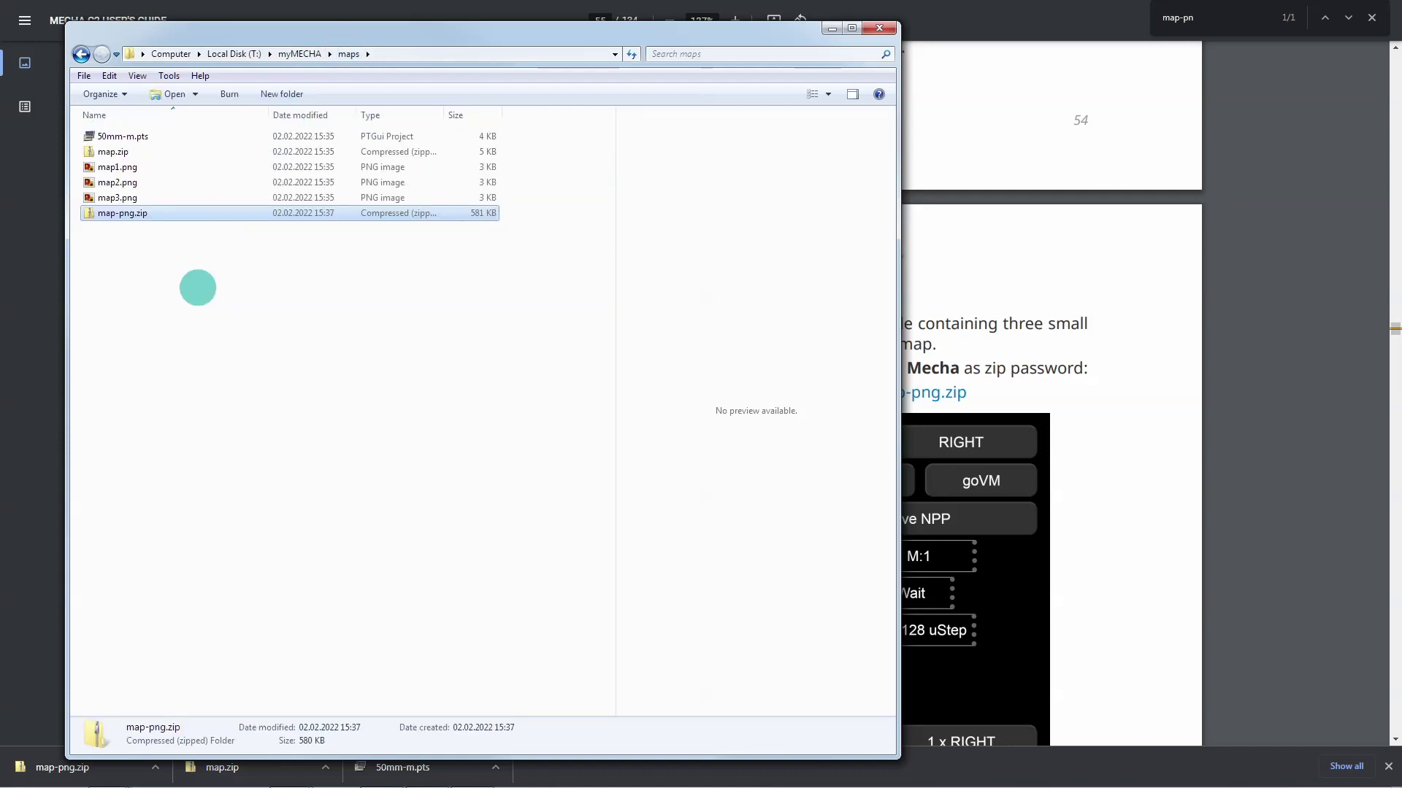
right_click(198, 287)
click(233, 389)
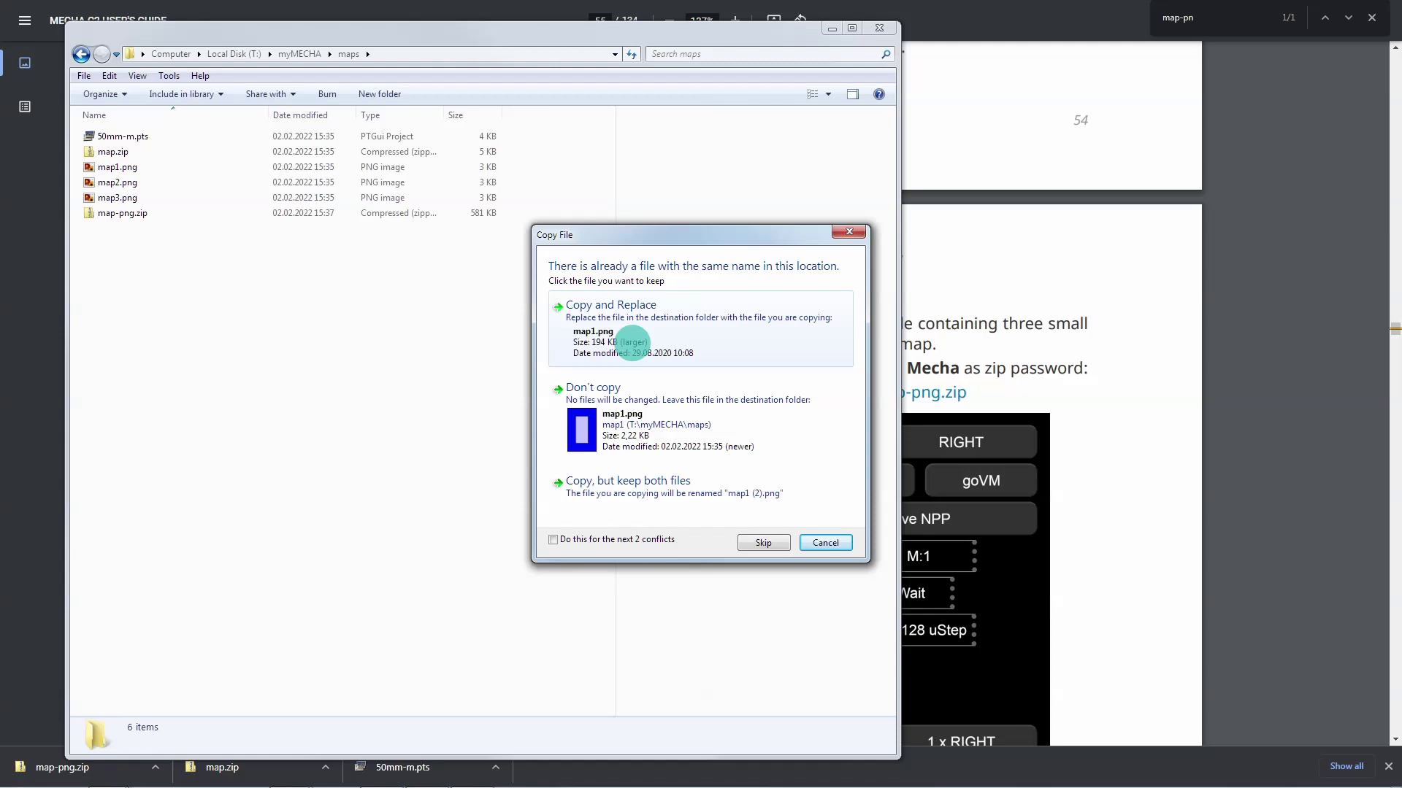
click(632, 342)
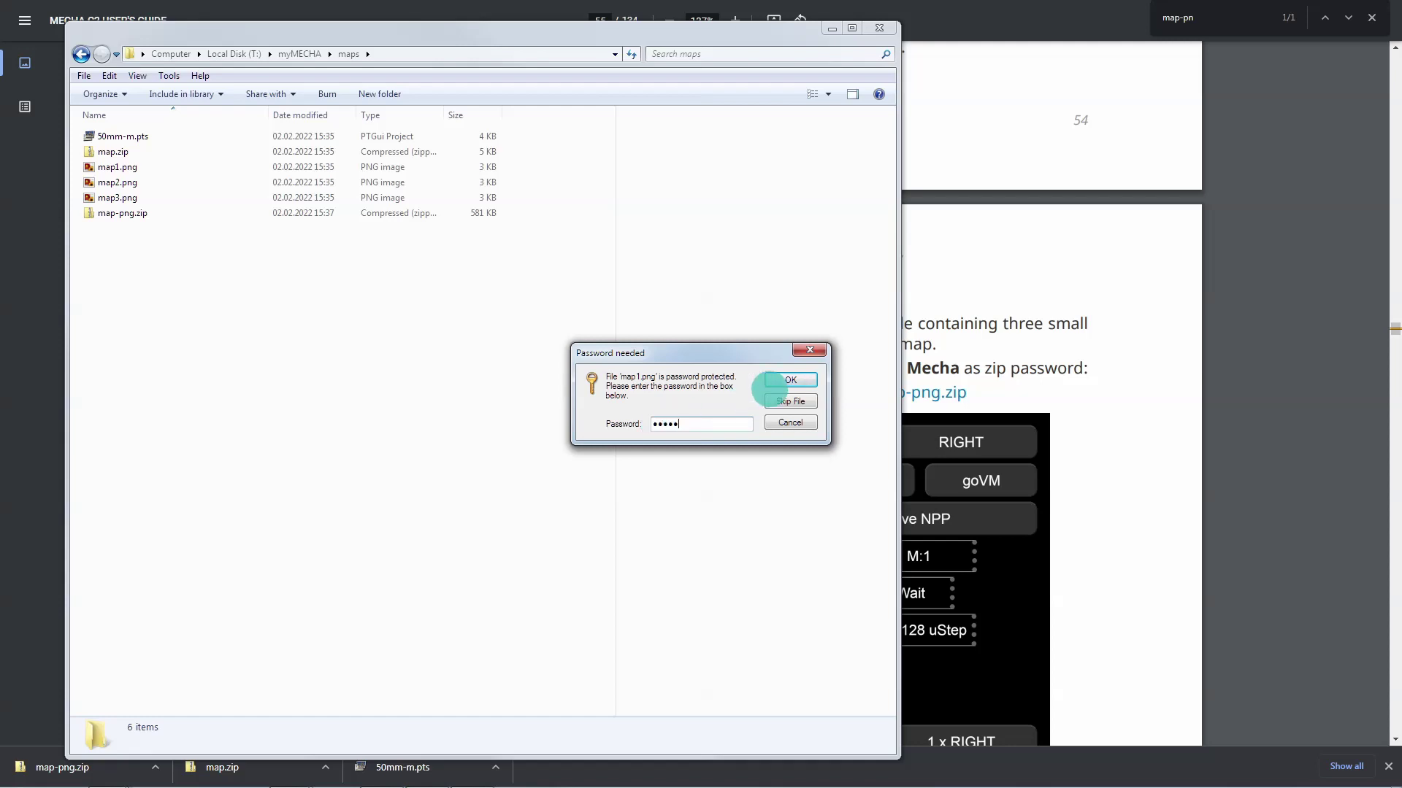
click(779, 379)
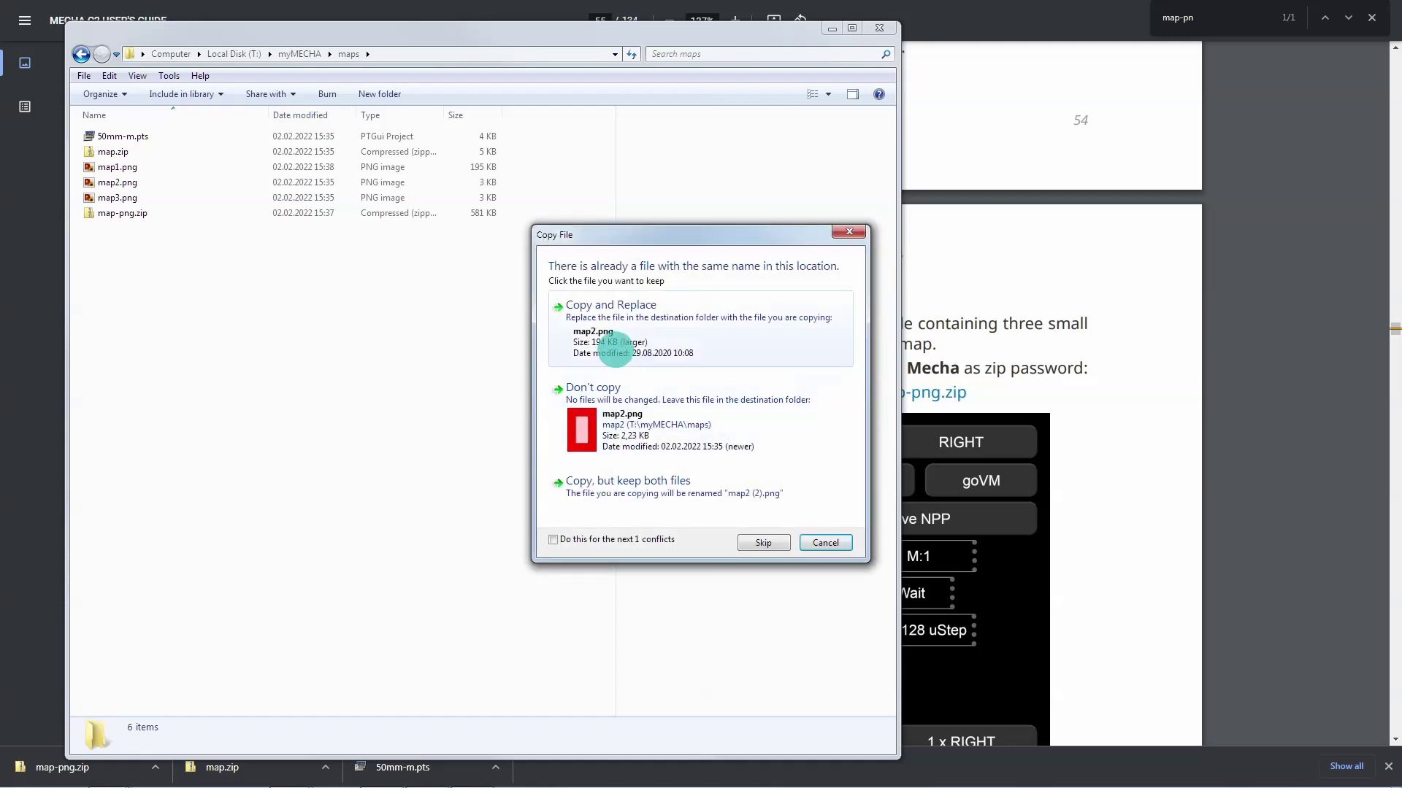
click(615, 351)
click(615, 341)
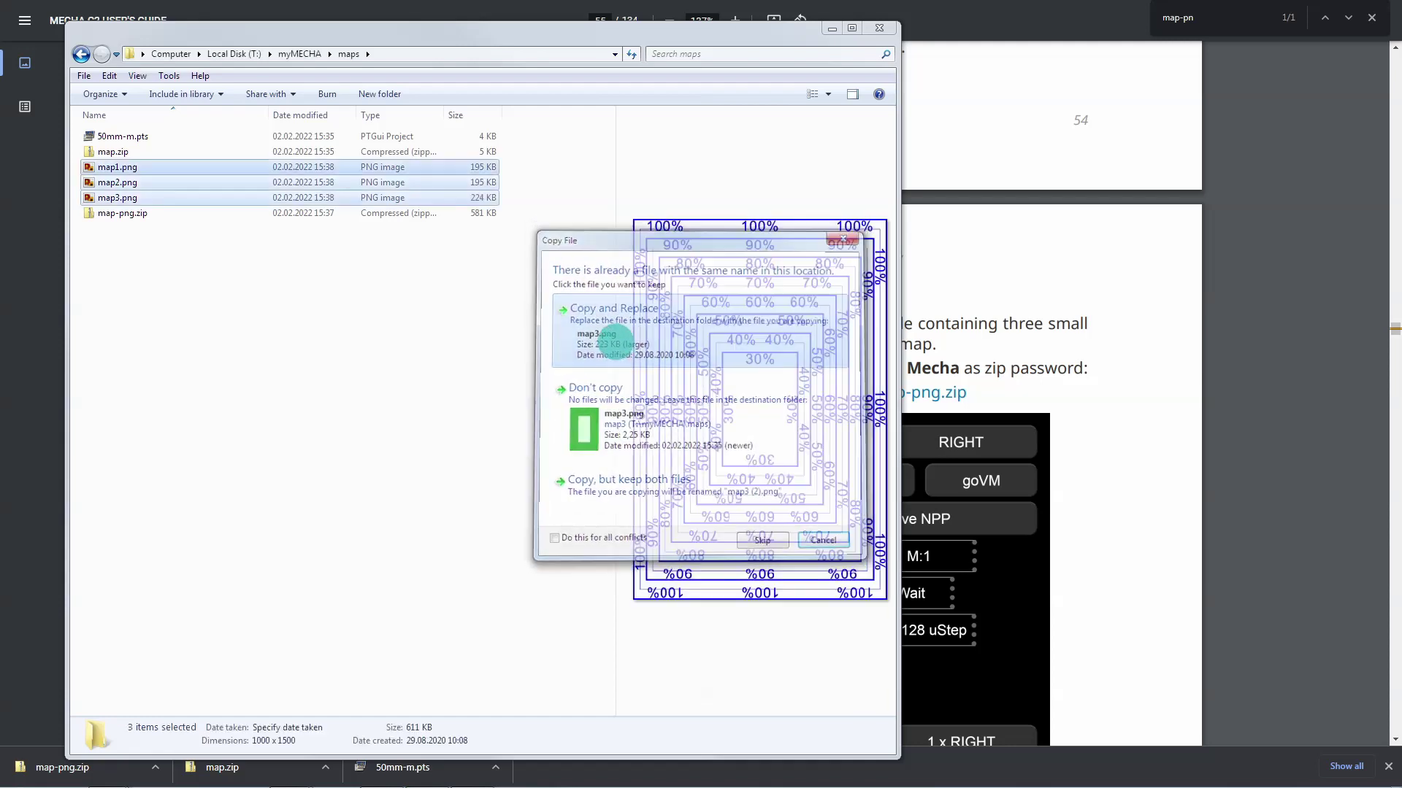
Preview map1.png, map2.png and map3.png one after another, then close the maps folder window.
click(117, 167)
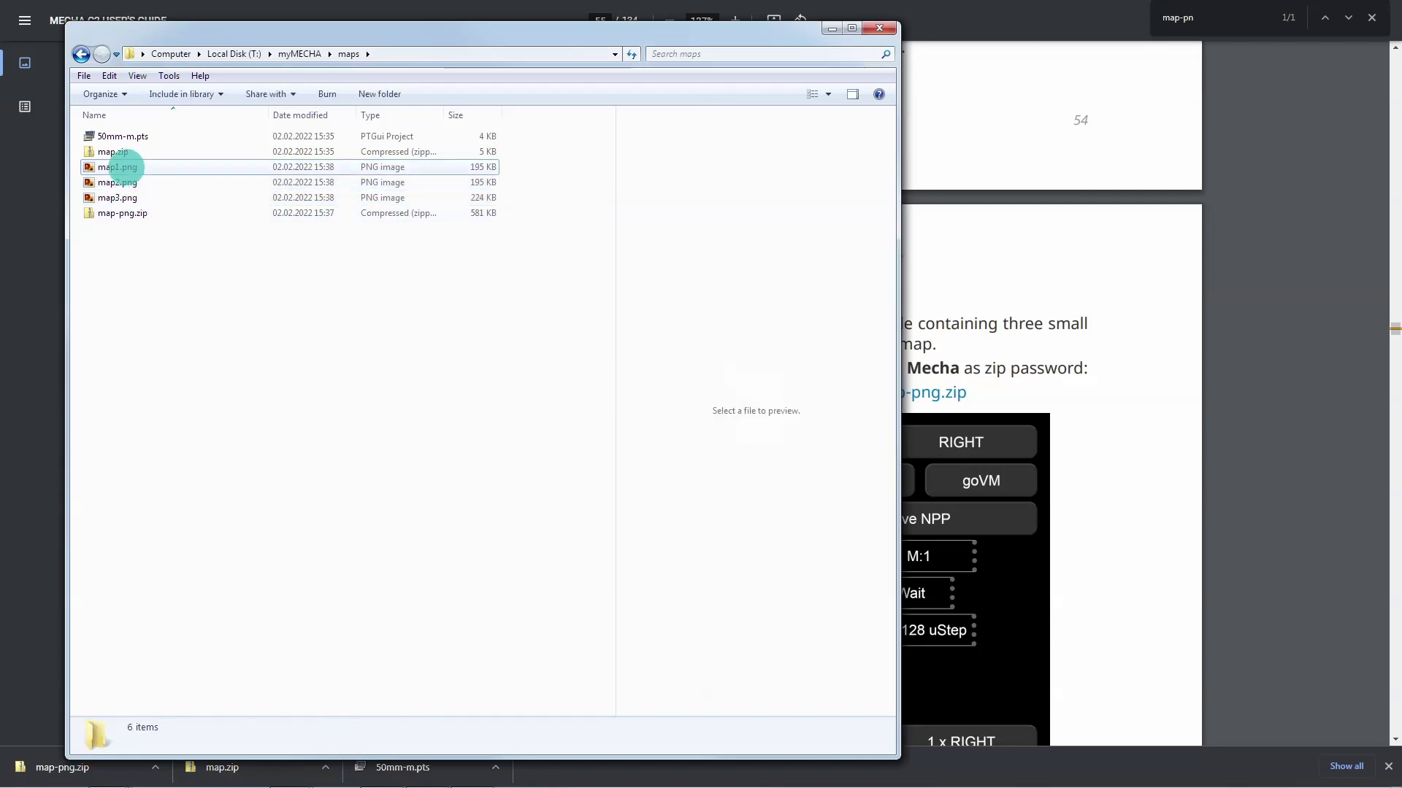
click(118, 183)
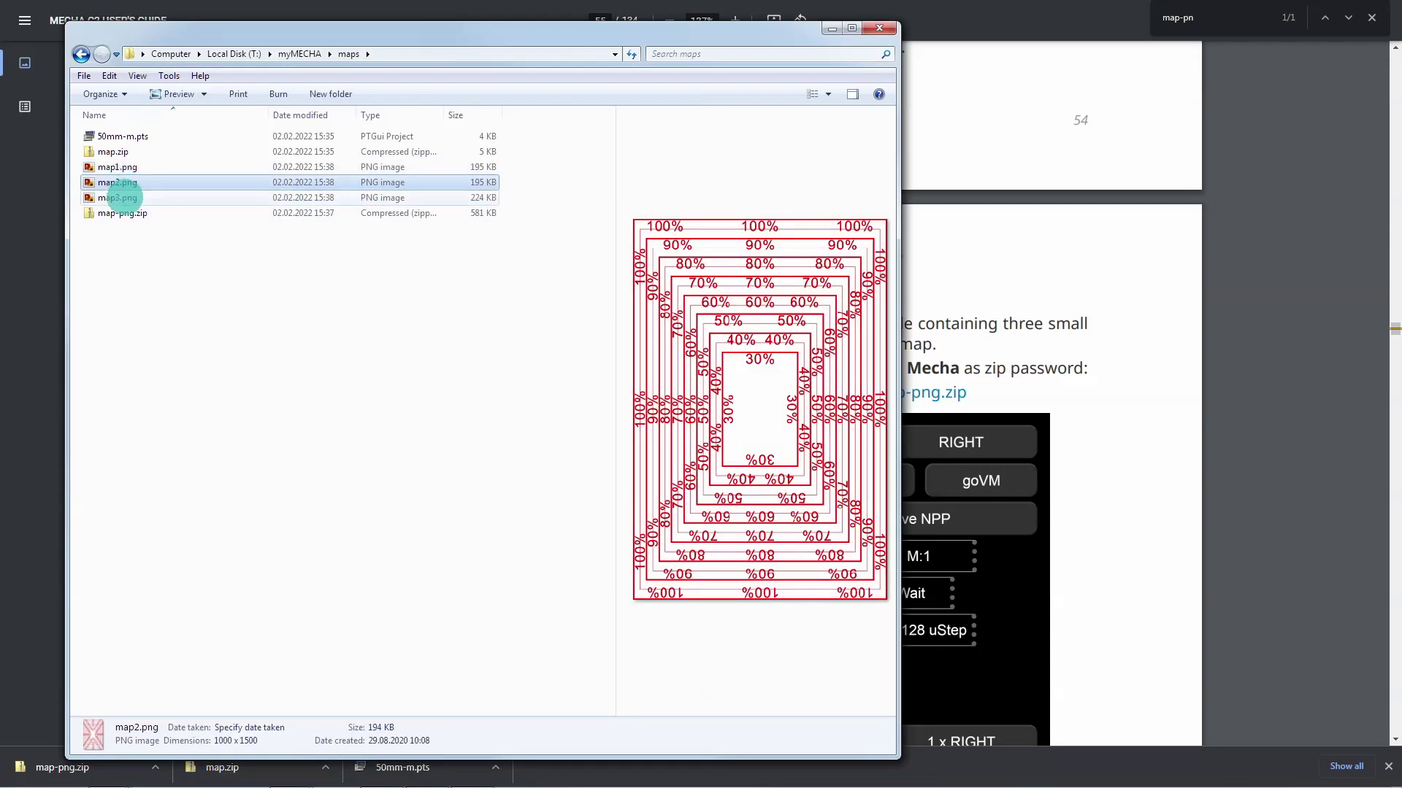
click(119, 197)
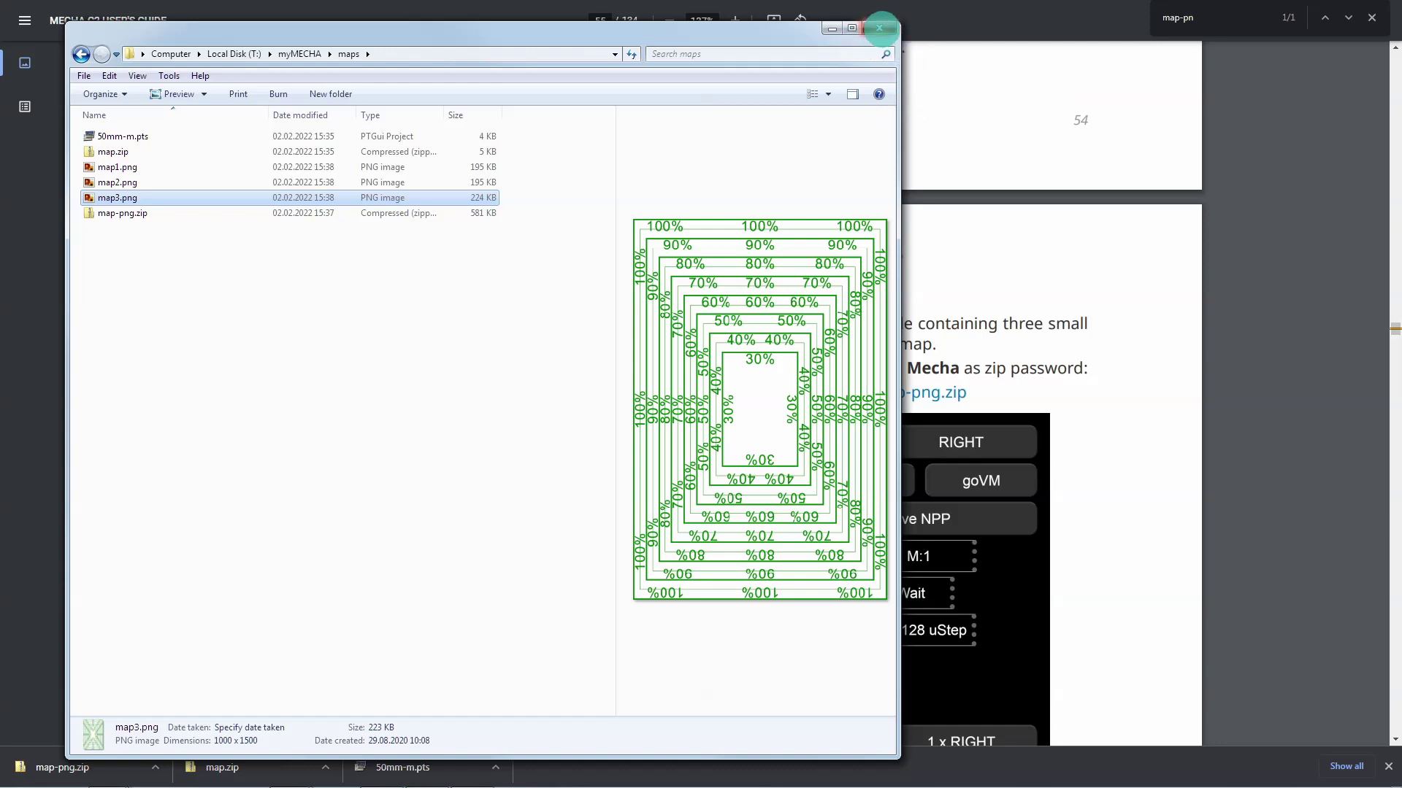
click(880, 27)
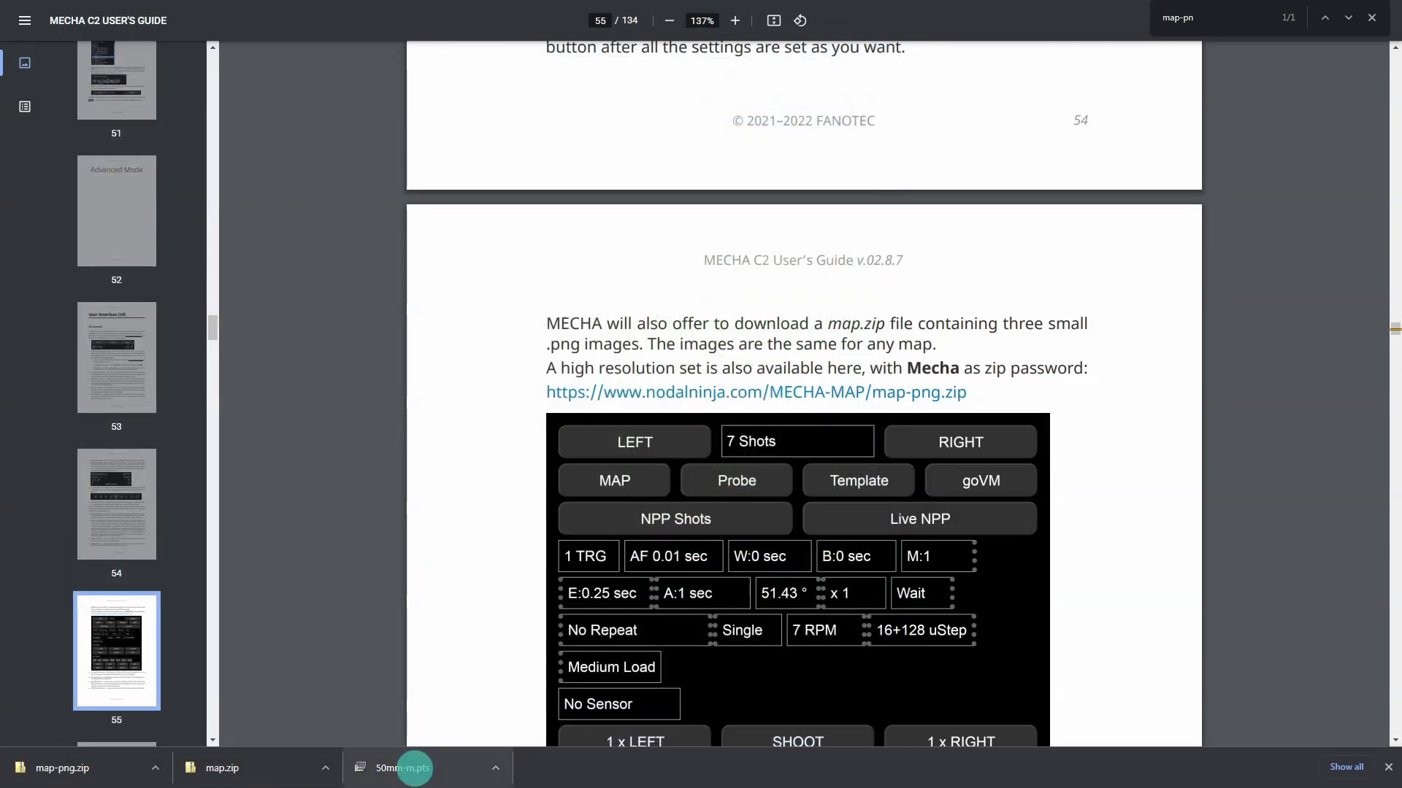
Reopen the downloaded 50mm-m.pts in PTGui and show the image numbers in the Panorama Editor.
click(414, 768)
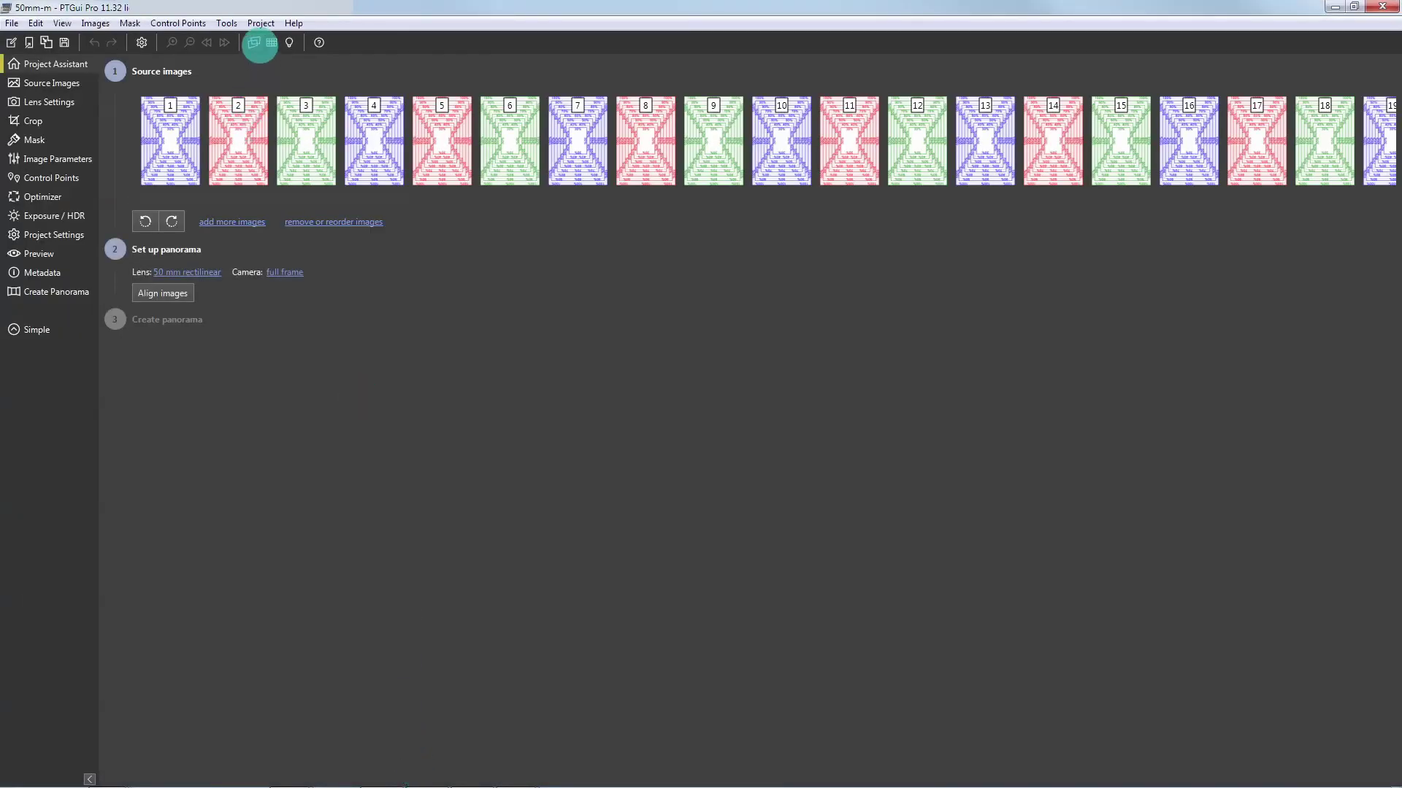
click(254, 42)
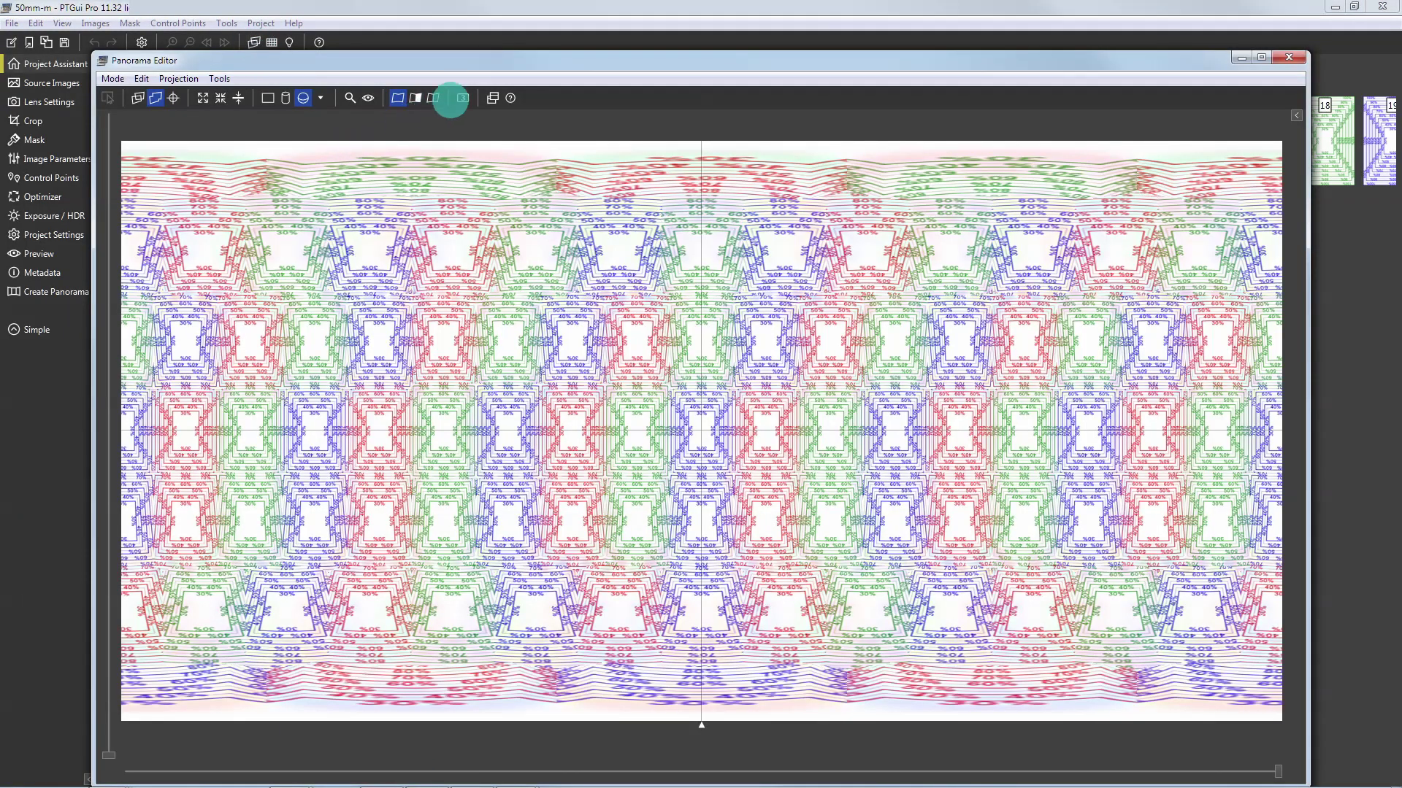
click(463, 98)
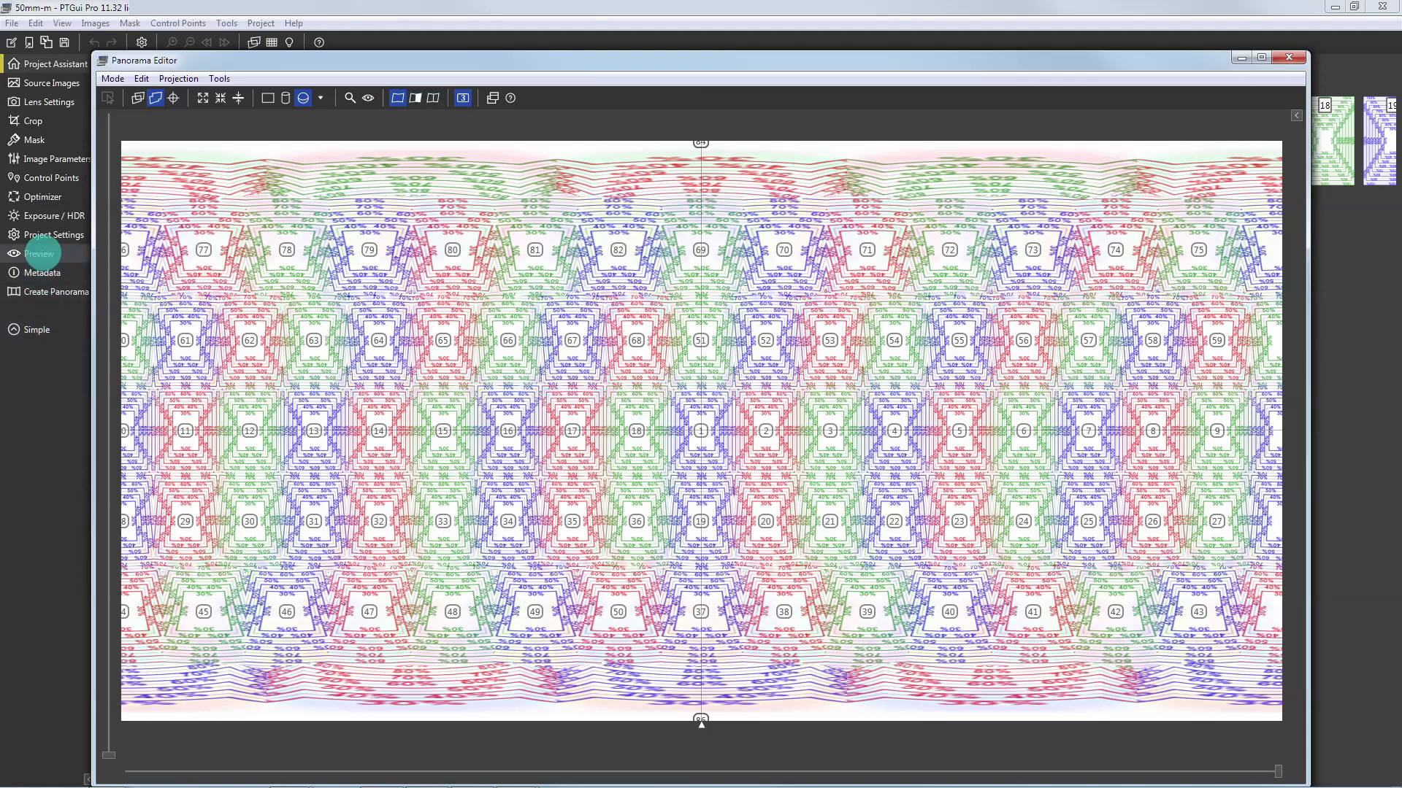
Generate a 7000 x 3500 pixel preview of the panorama and open it in PTGui Viewer.
click(40, 254)
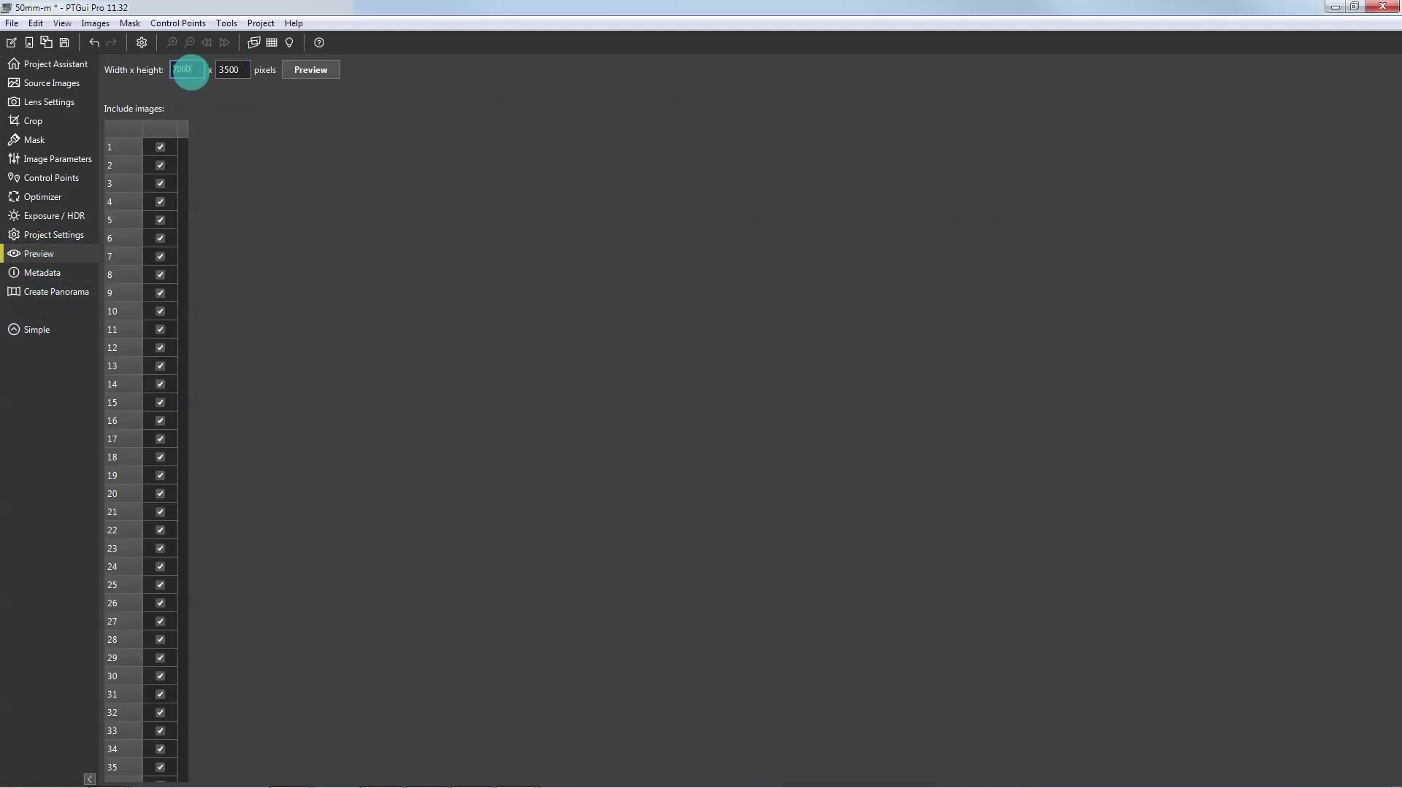
click(318, 70)
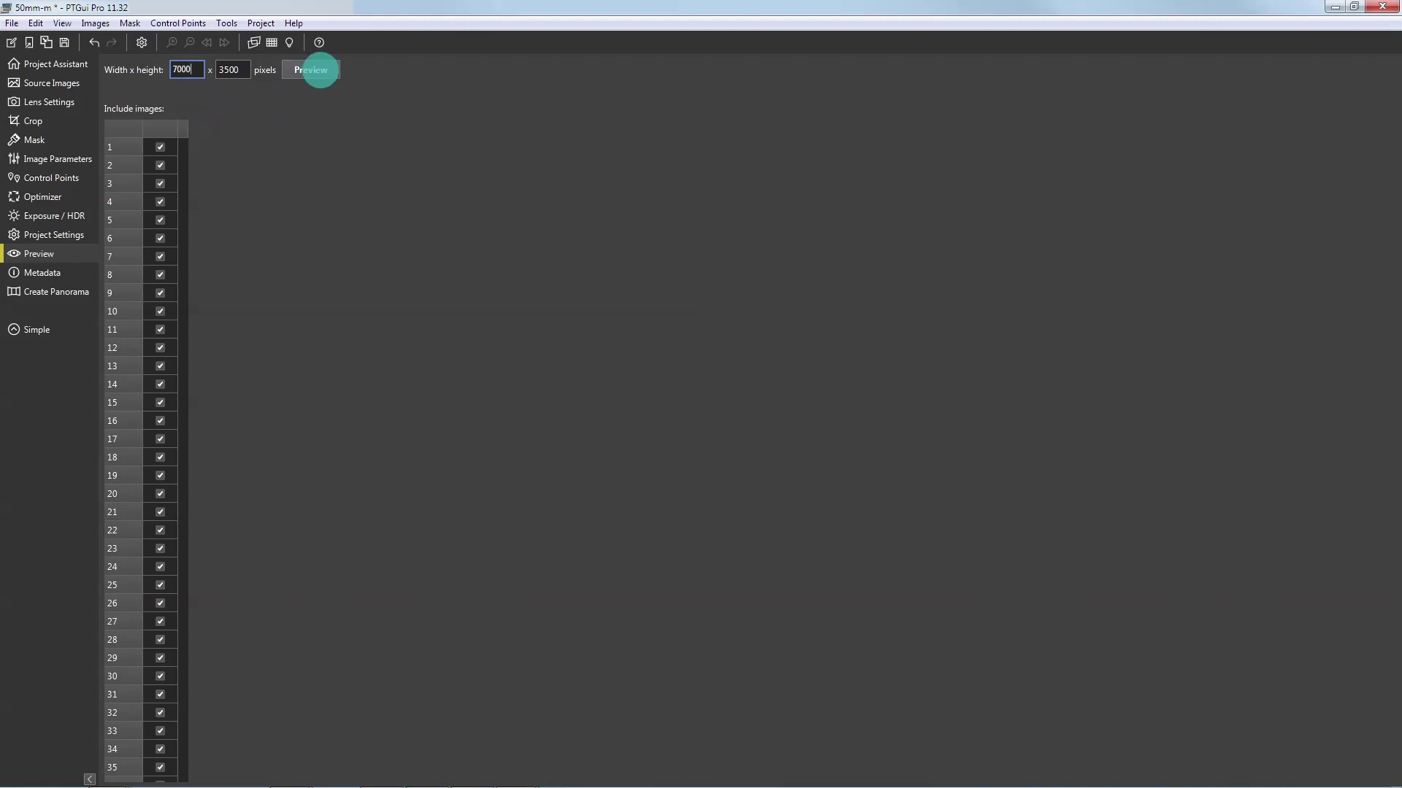
click(319, 71)
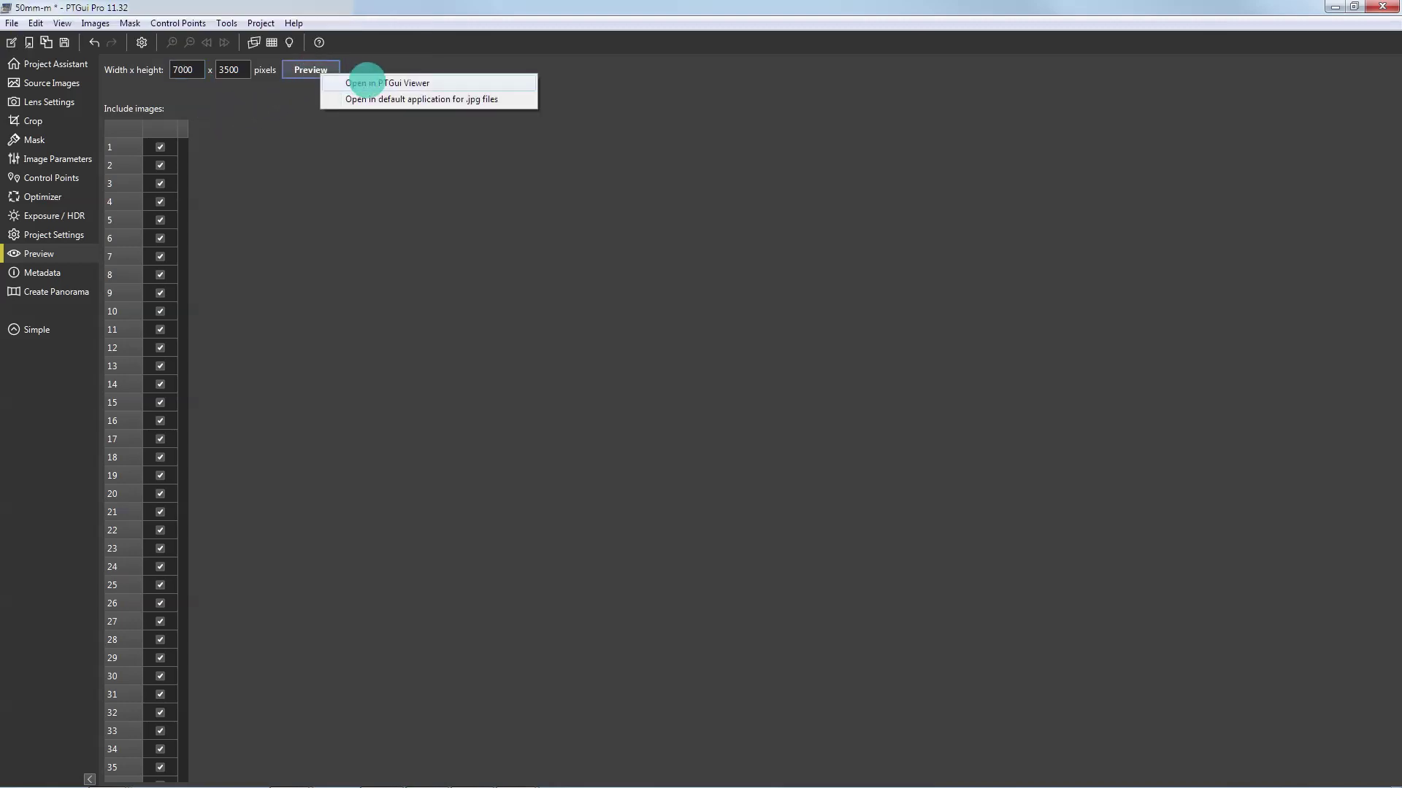
click(406, 83)
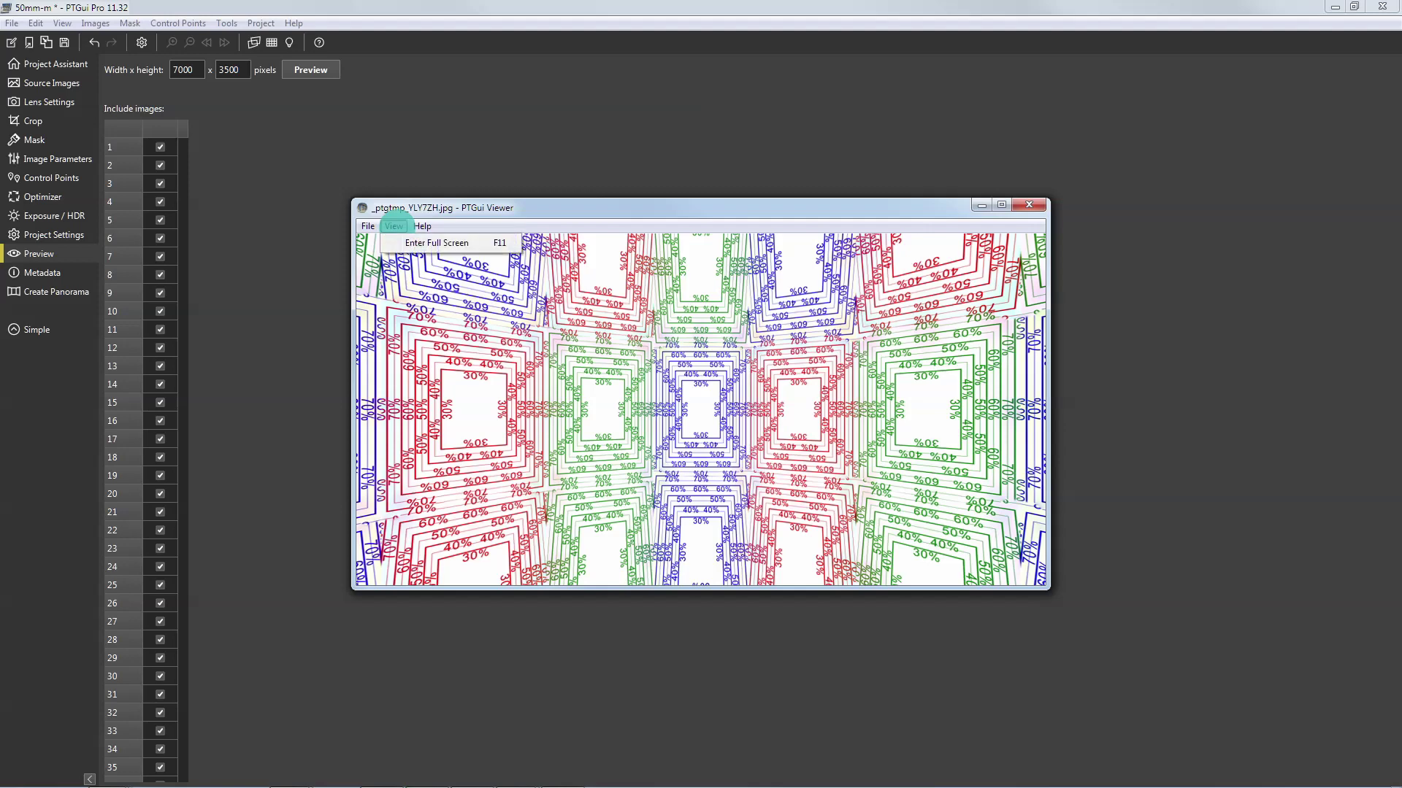
View the panorama preview in full screen and look upward from the horizon to the zenith.
click(430, 243)
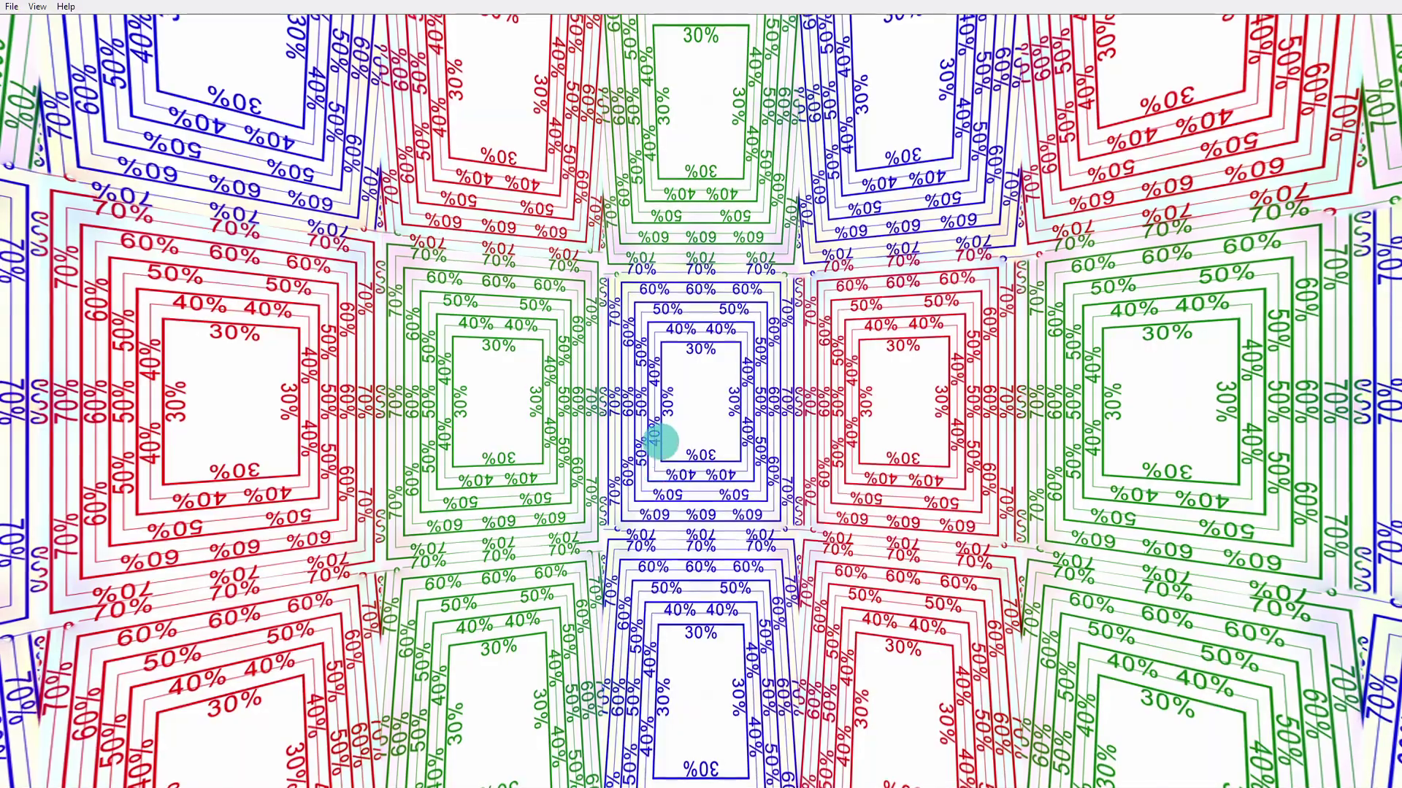
key(Up)
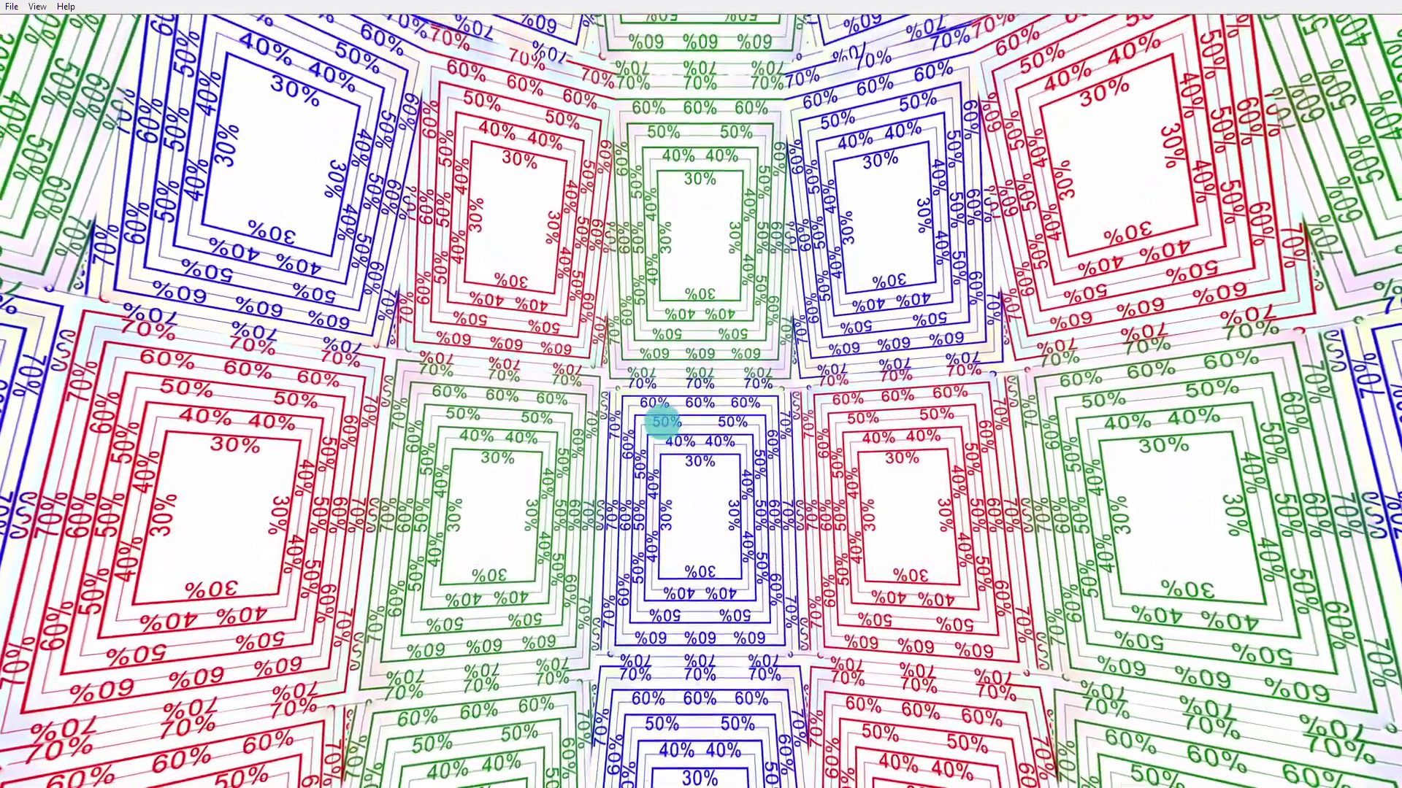
key(Up)
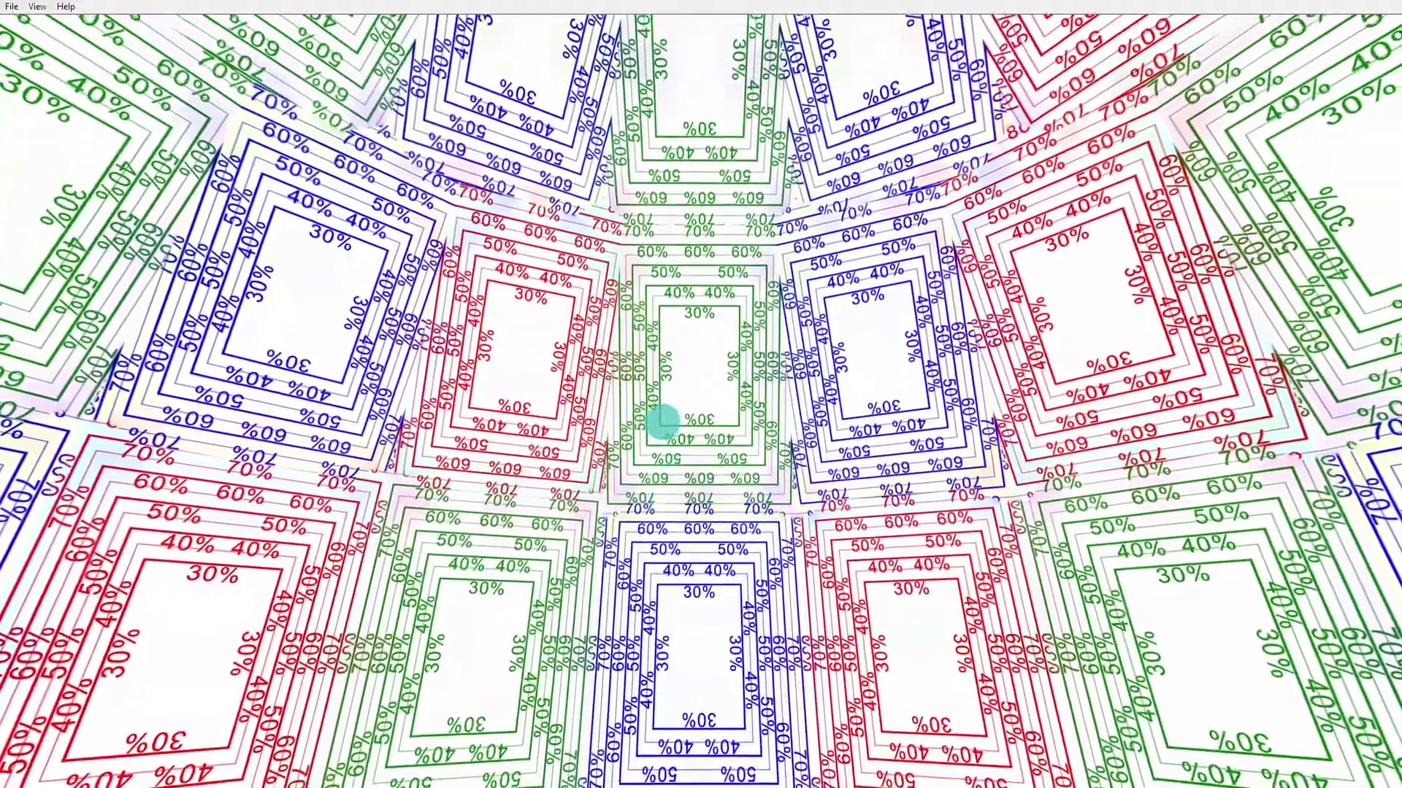
key(Up)
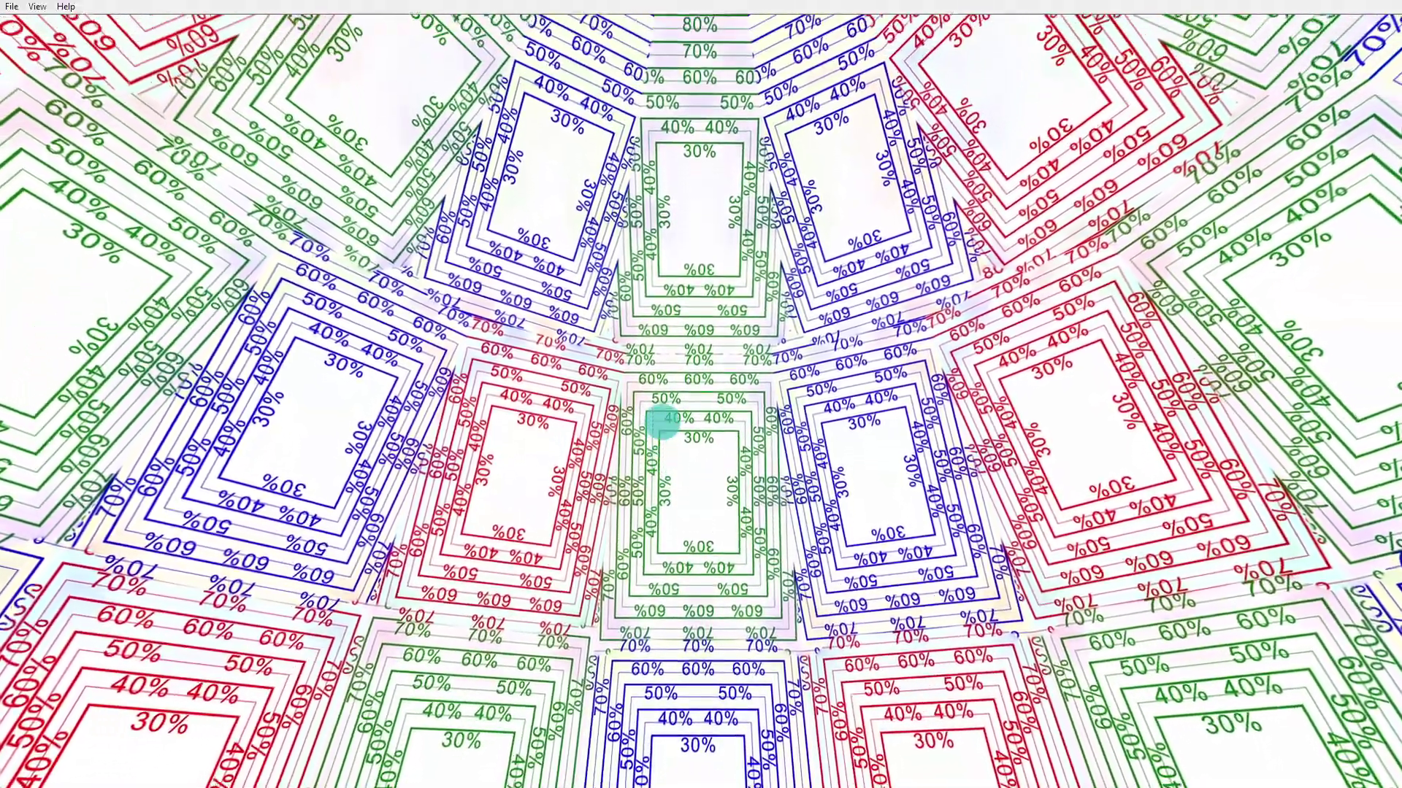
key(Up)
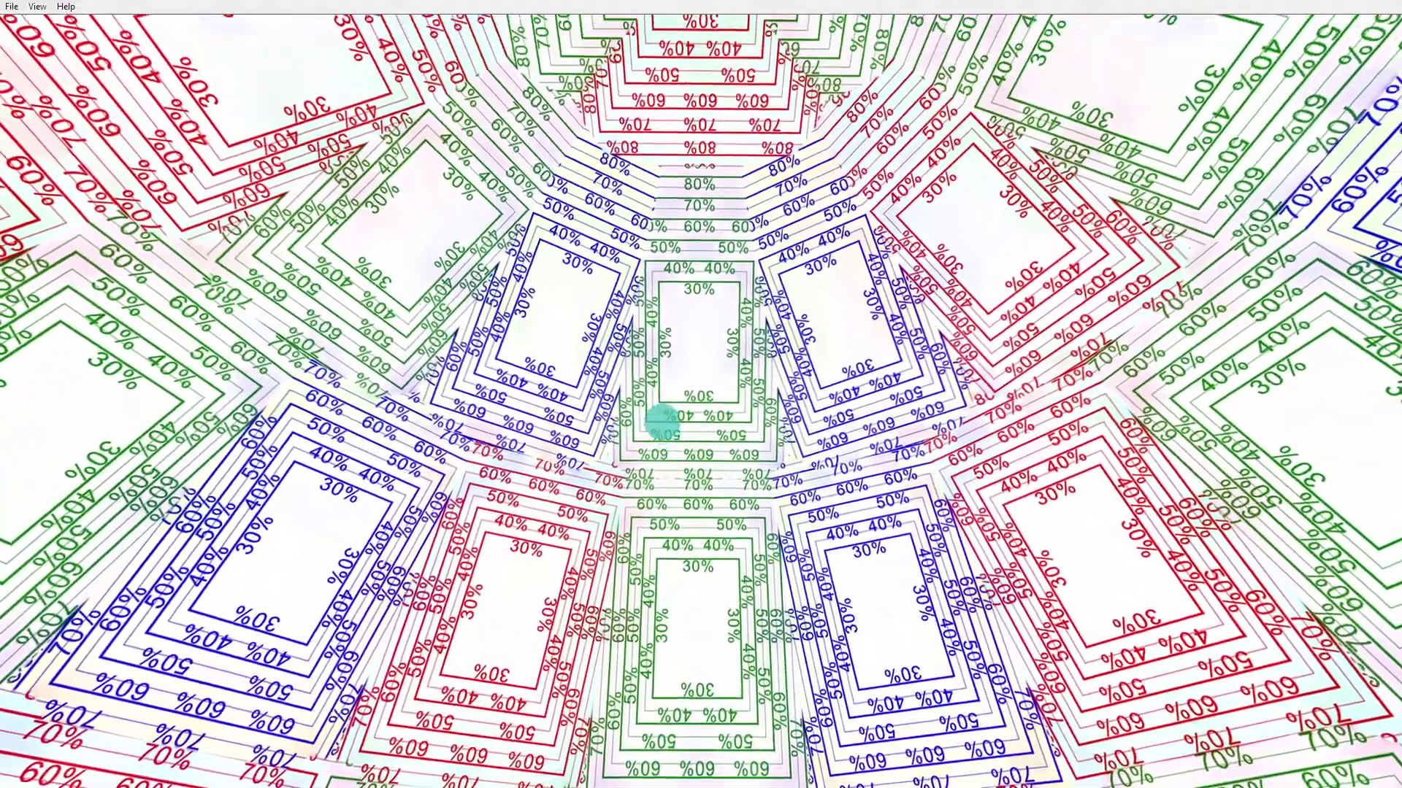
key(Up)
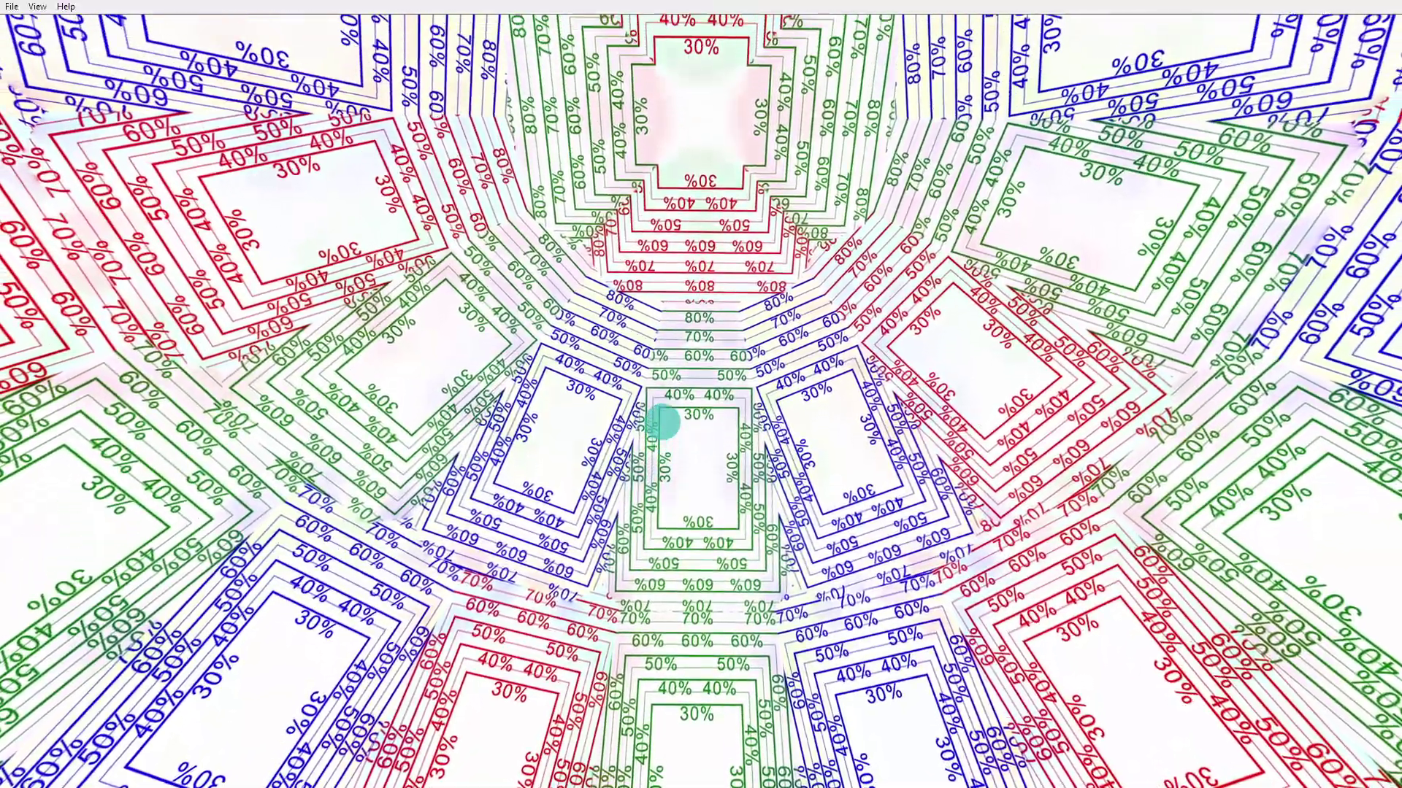
key(Up)
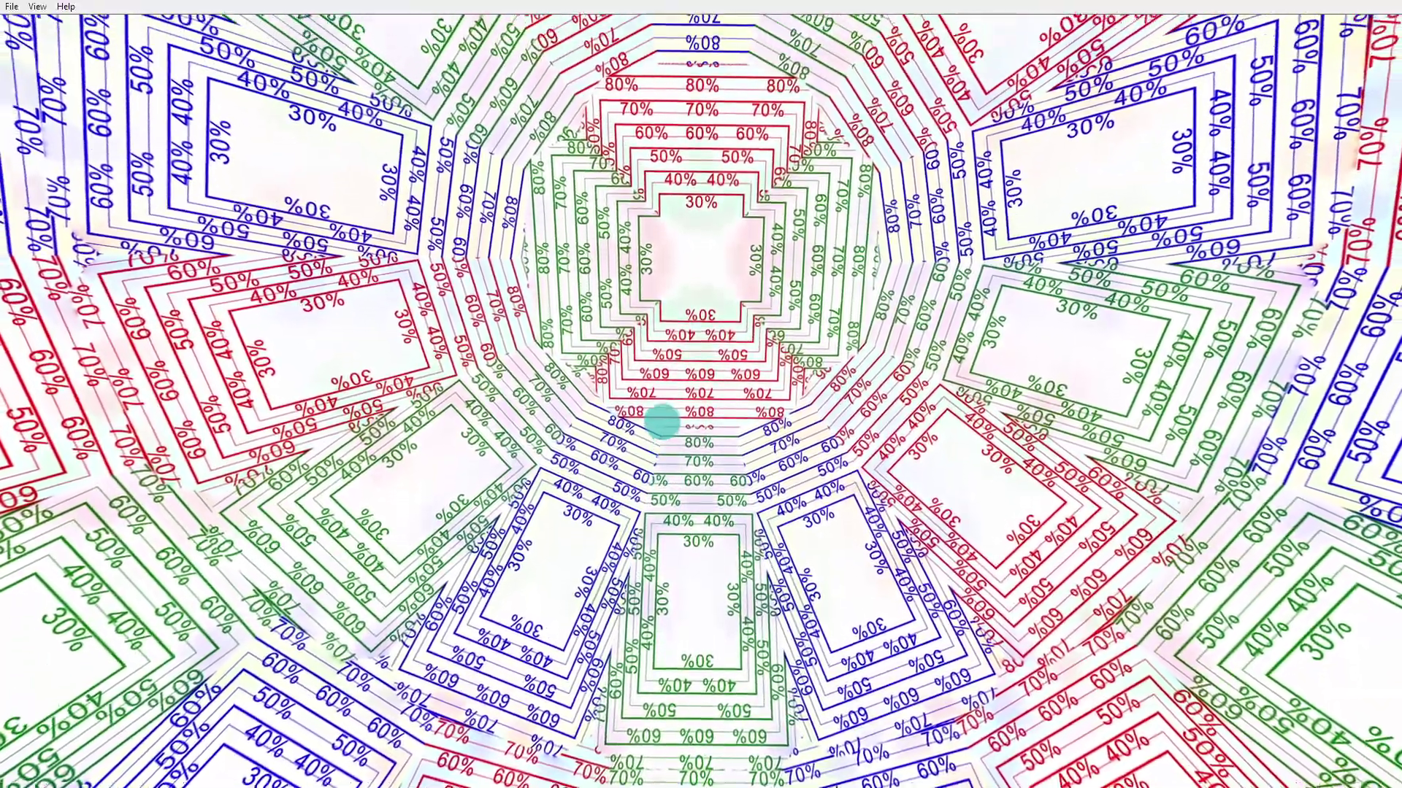
key(Up)
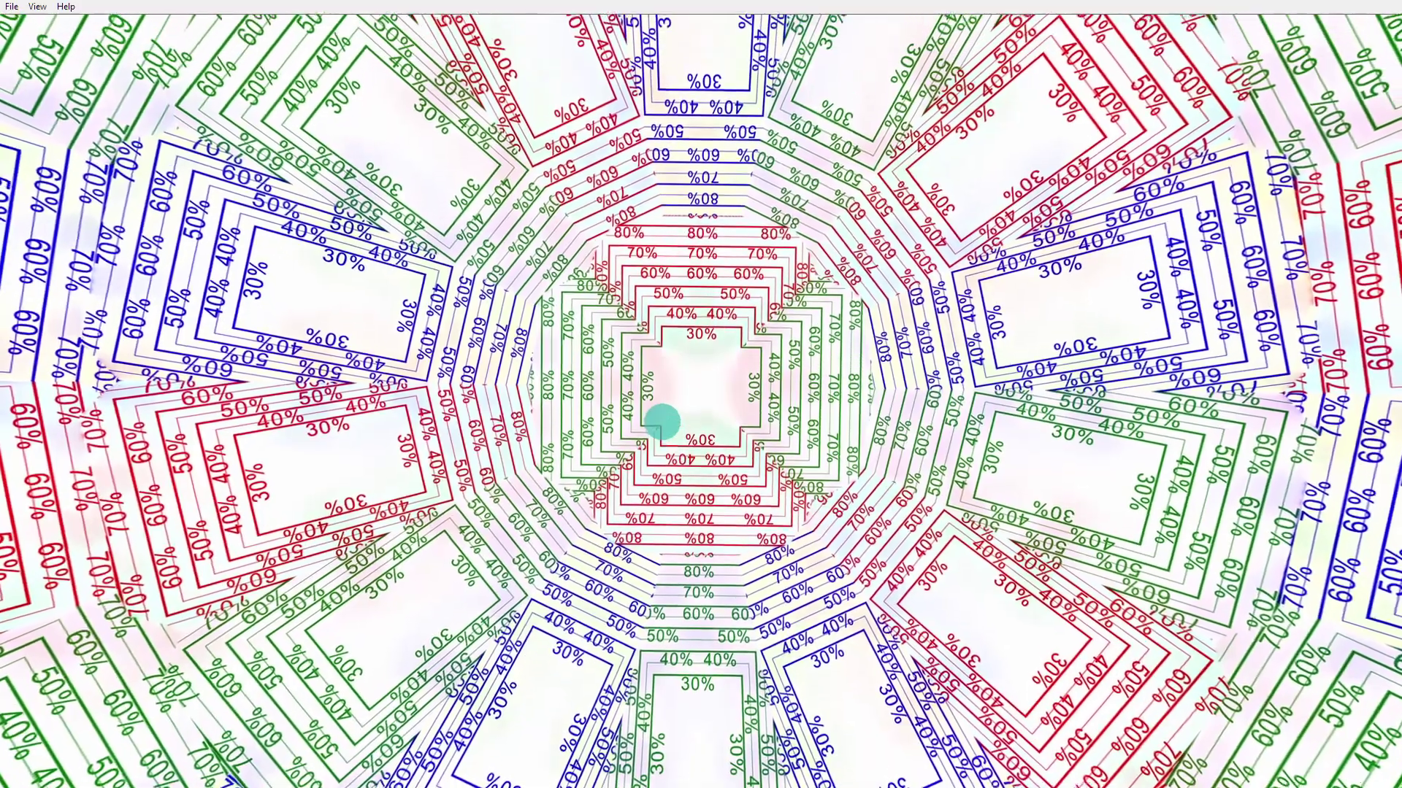
key(Up)
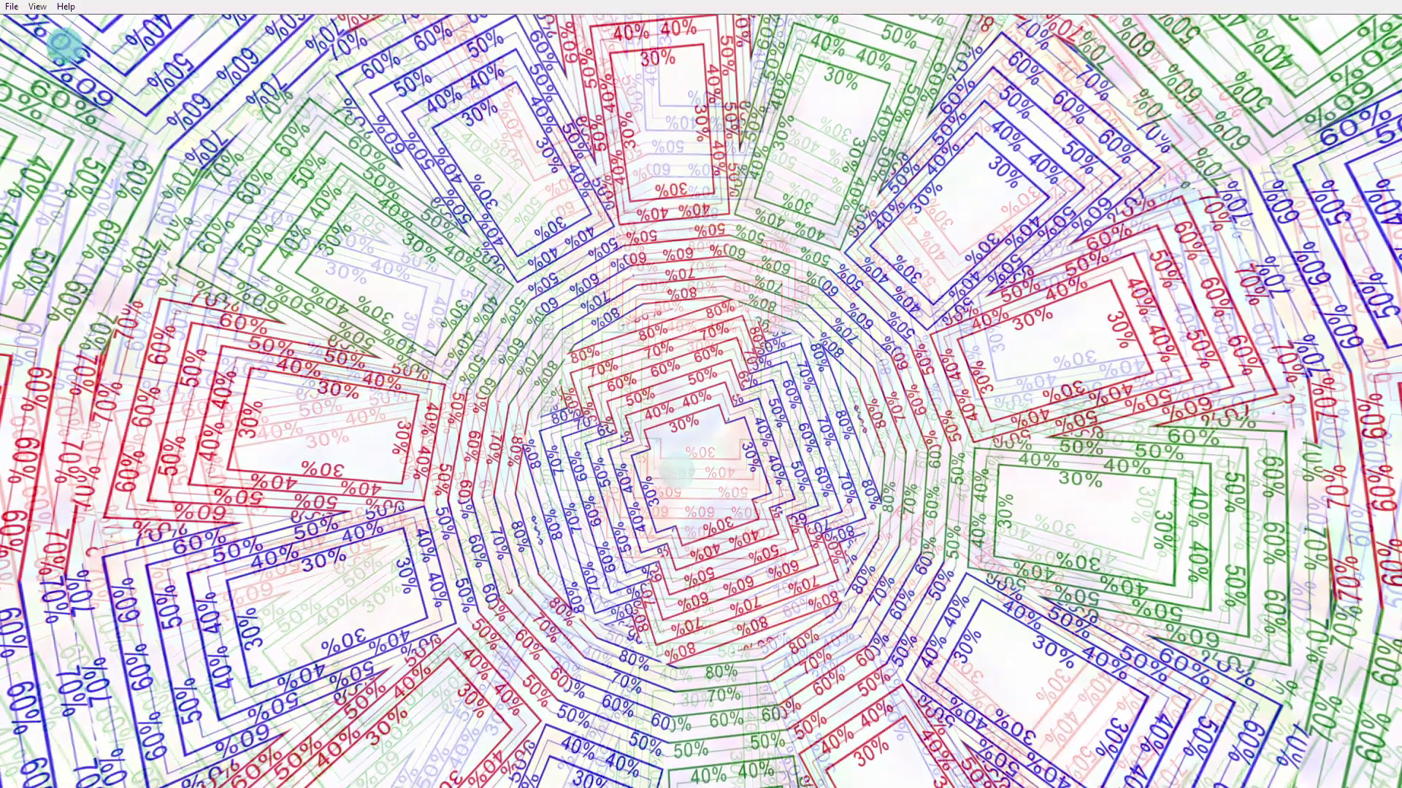
Leave full screen, close the preview viewer and close the 50mm-m project window.
click(59, 25)
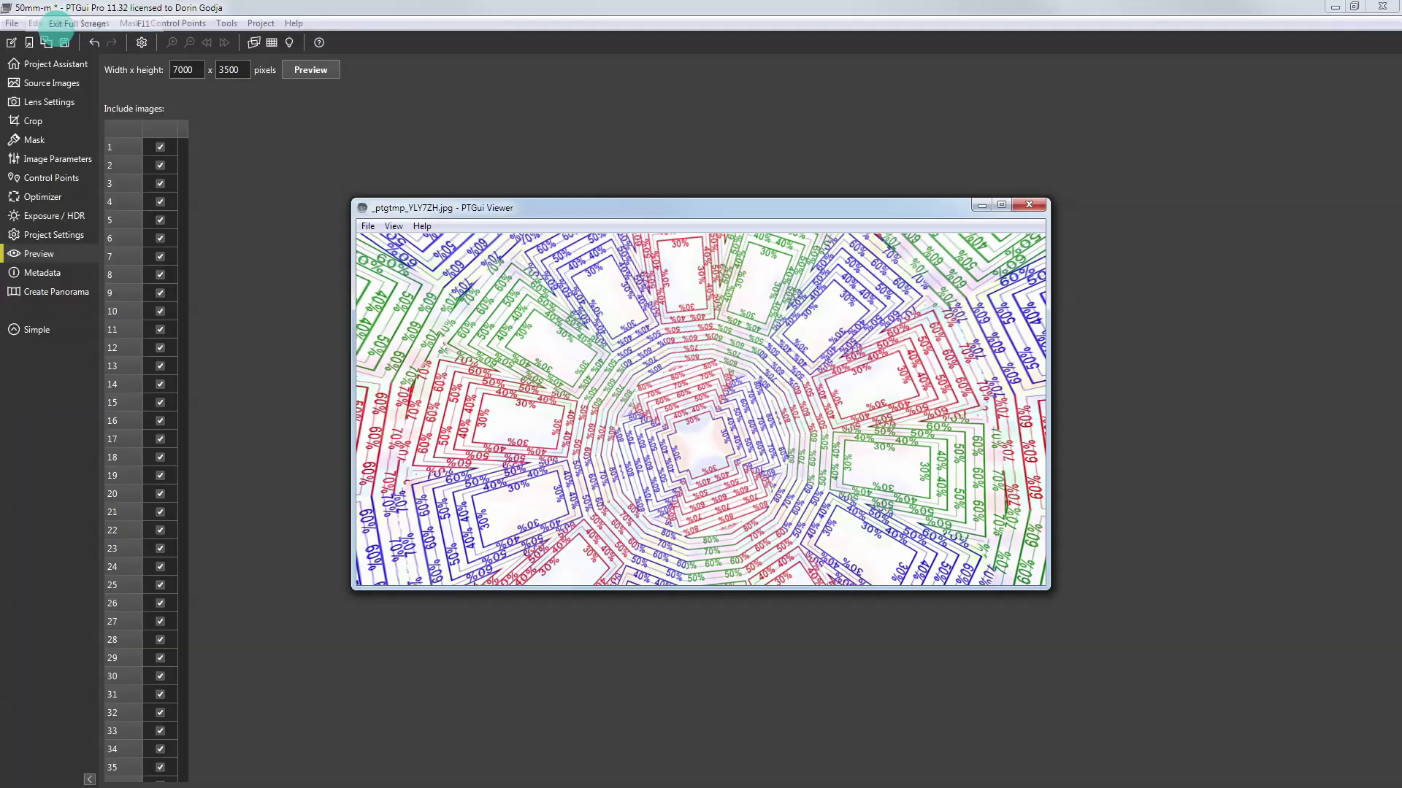
click(1030, 205)
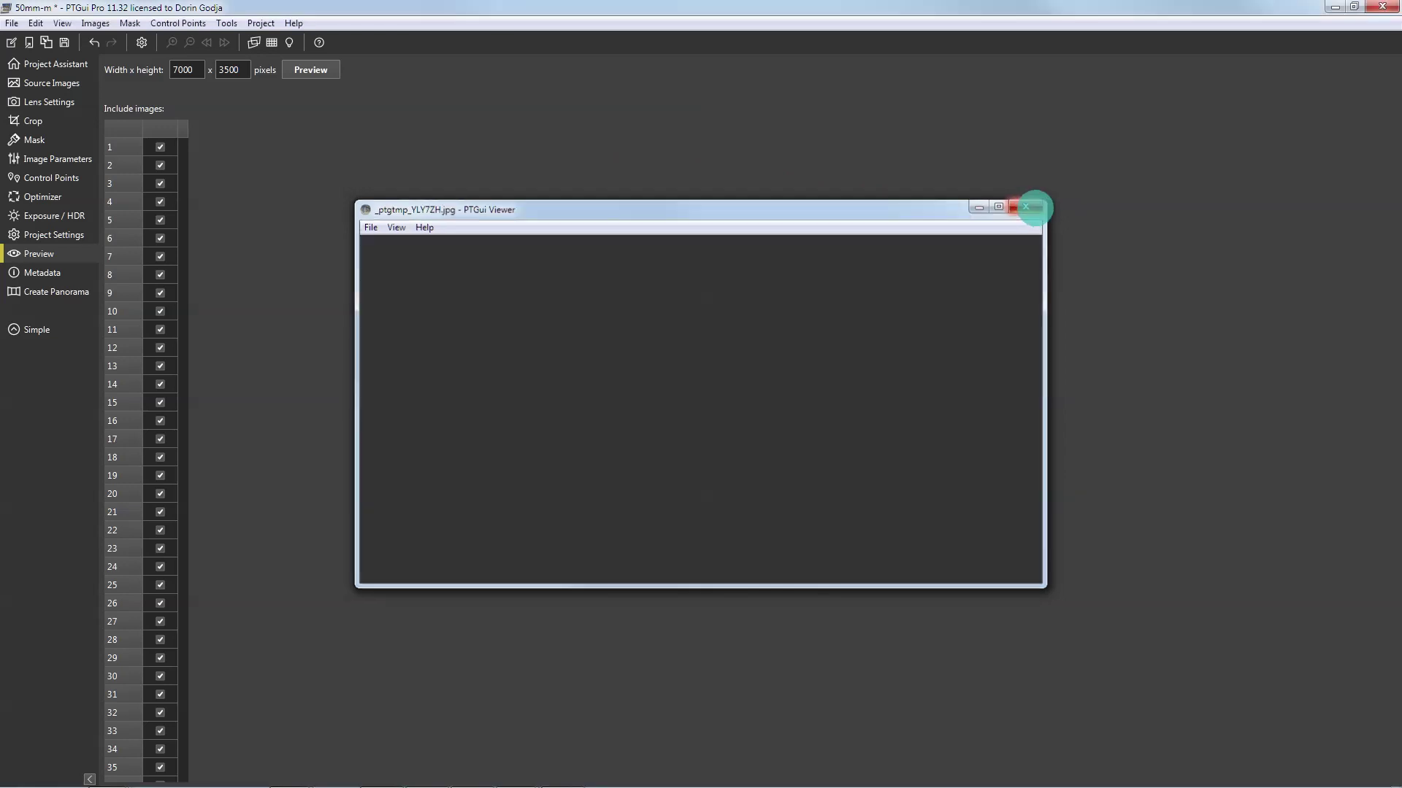
click(1382, 7)
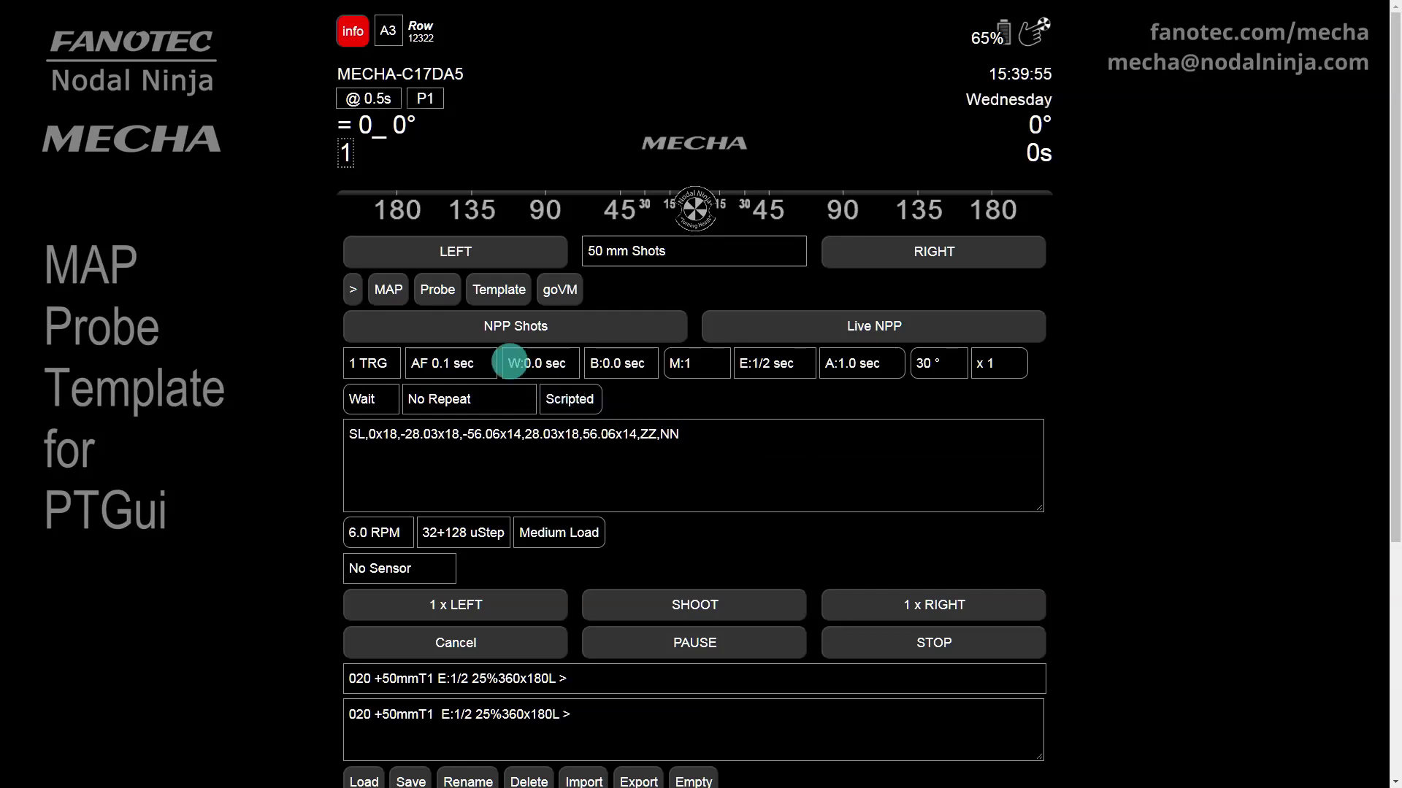
Download the PTGui probe from MECHA with the file name 50mm and save it as 50mm-p.pts in the maps folder.
click(446, 291)
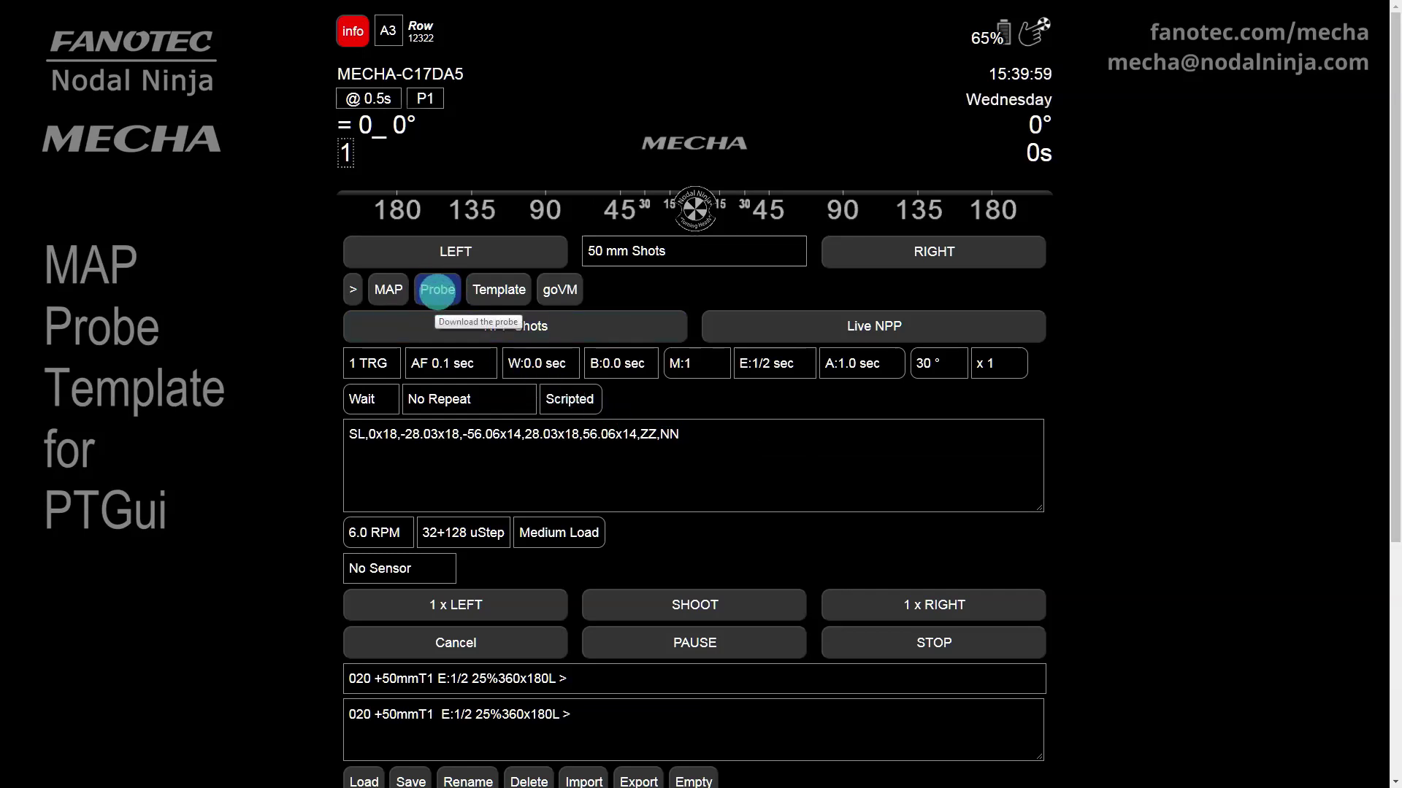
click(437, 291)
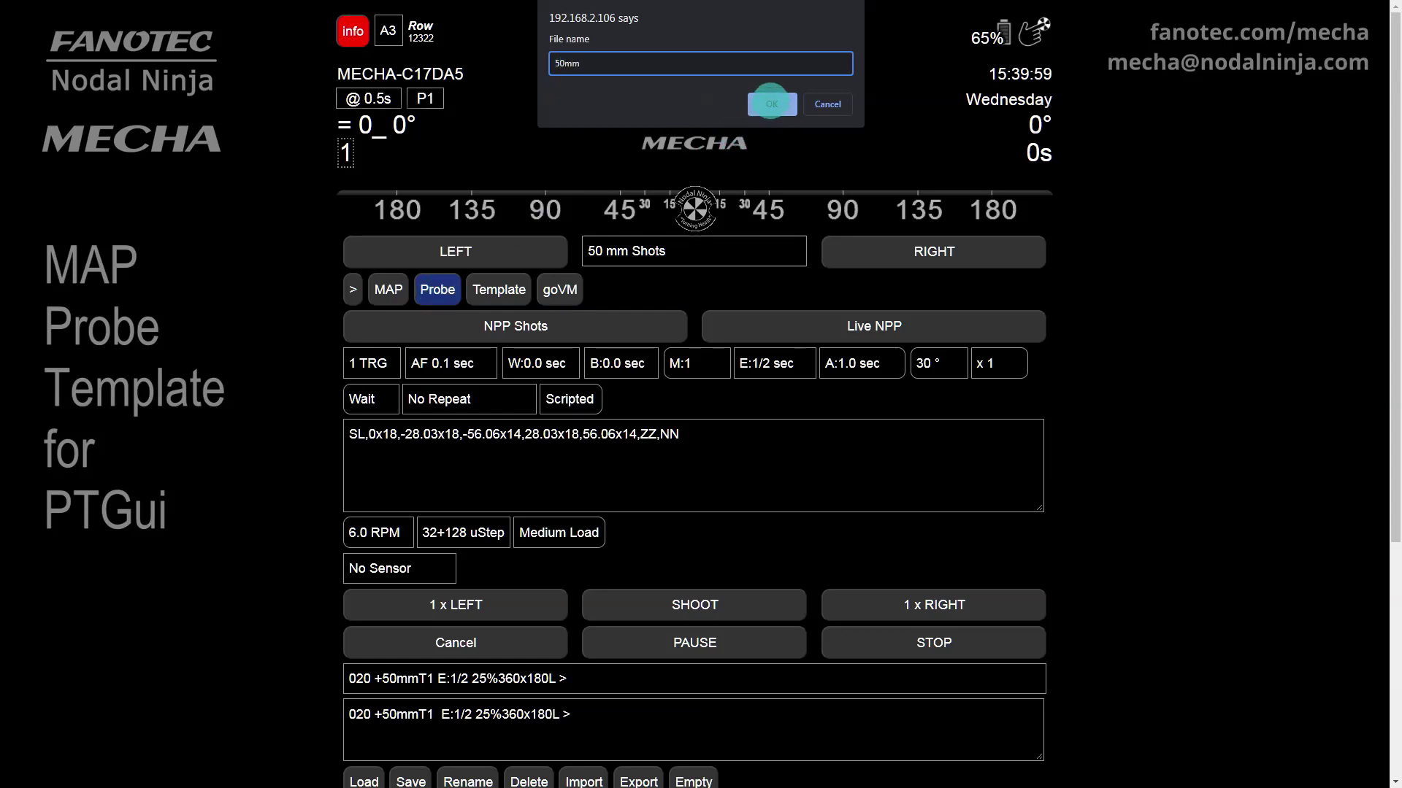
click(771, 104)
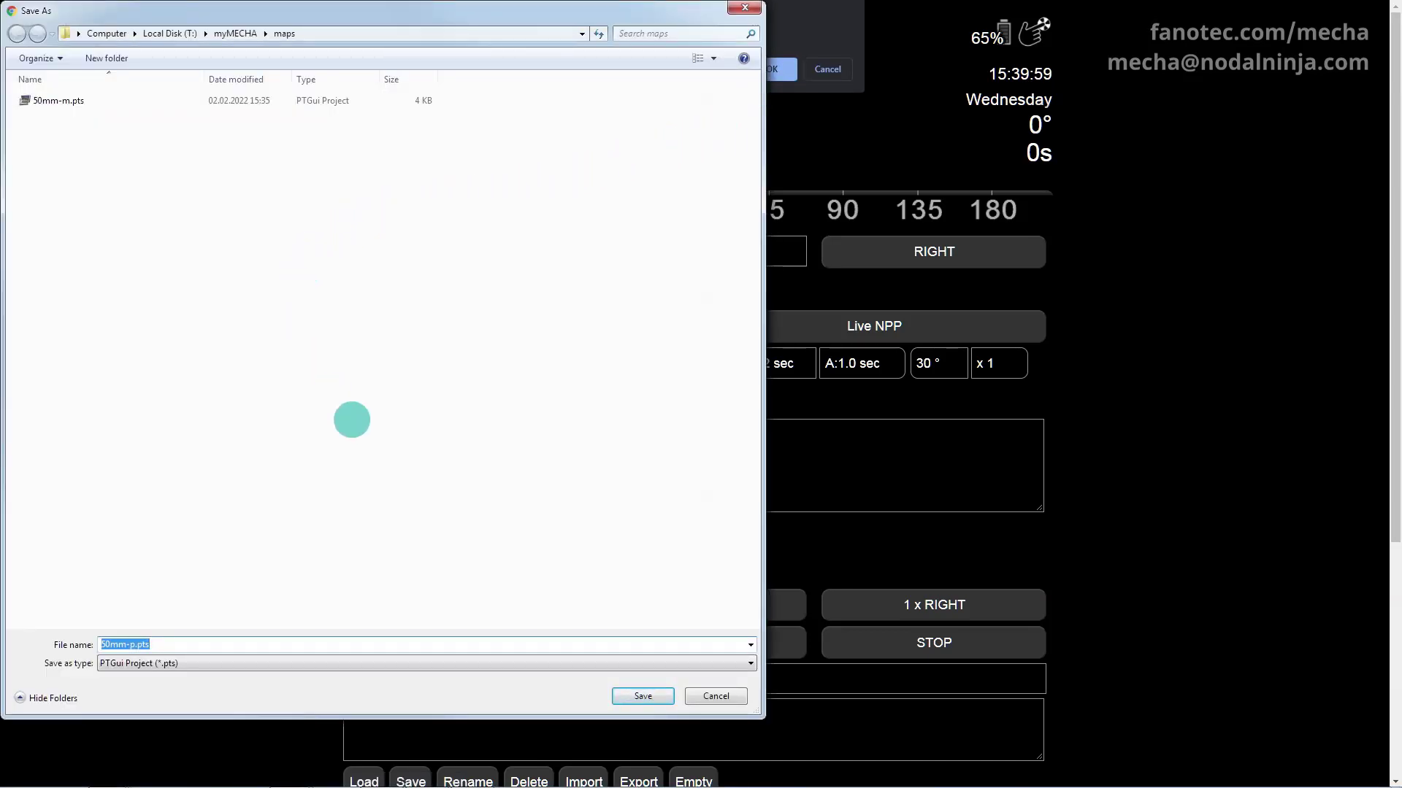
click(643, 696)
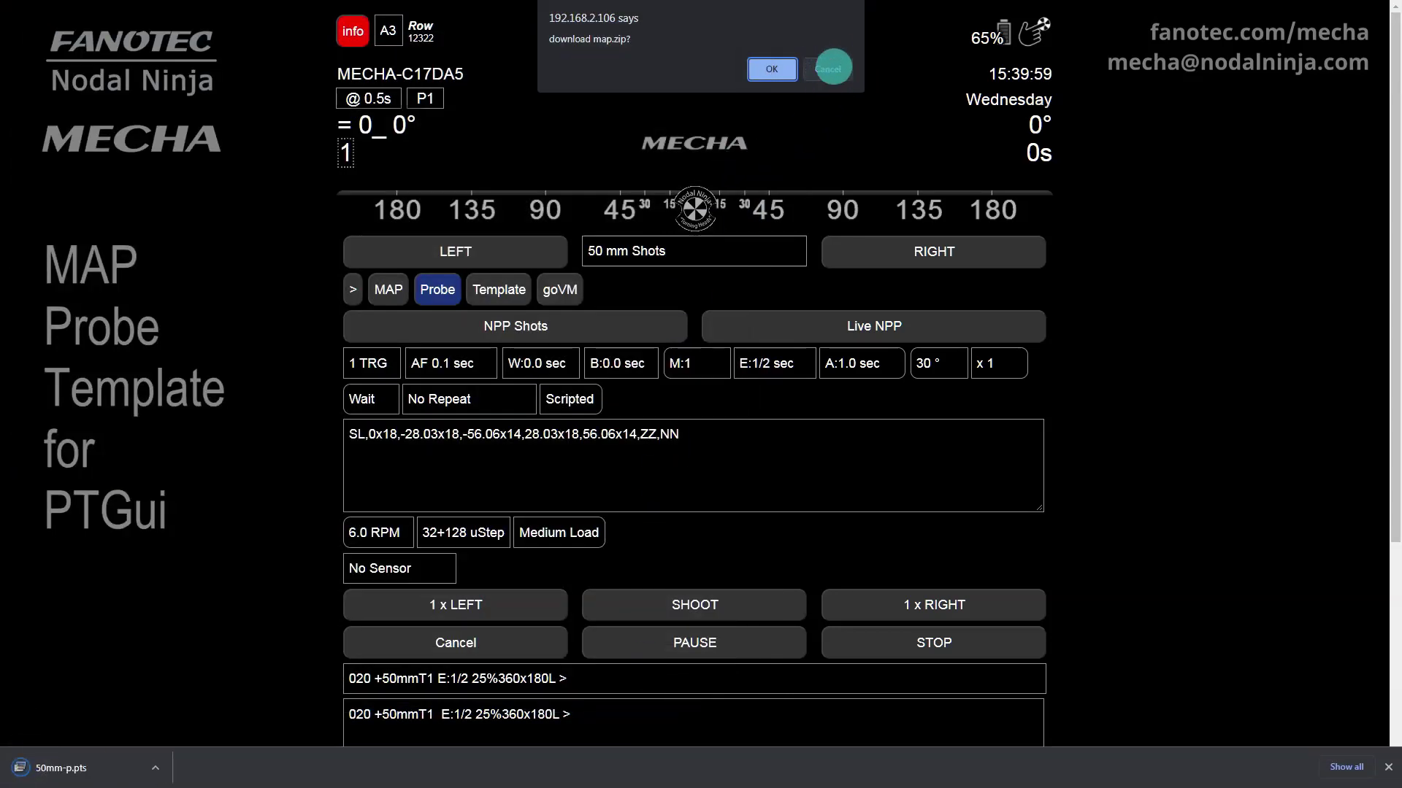
Decline the map.zip download, open 50mm-p.pts in PTGui and display its image numbers in the Panorama Editor.
click(828, 70)
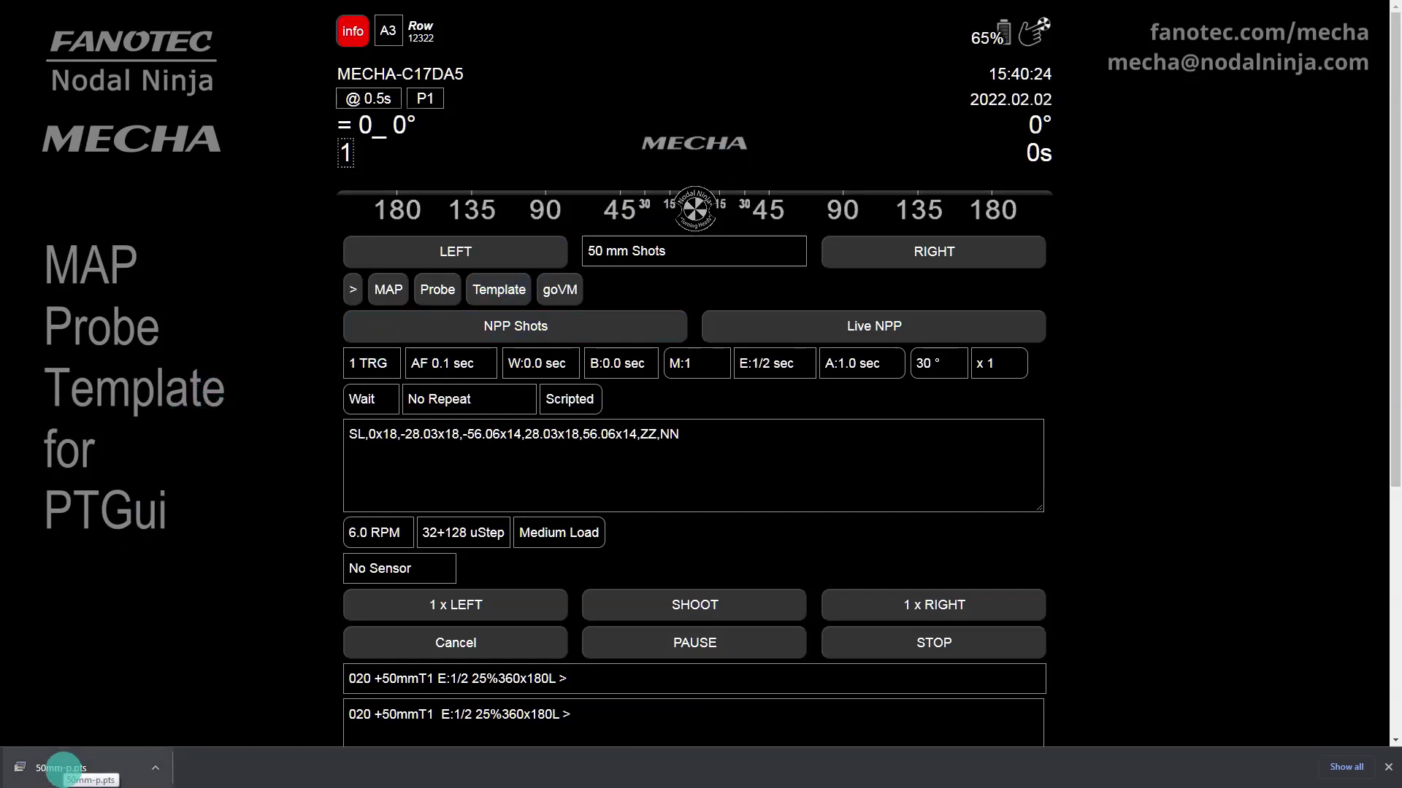
click(62, 769)
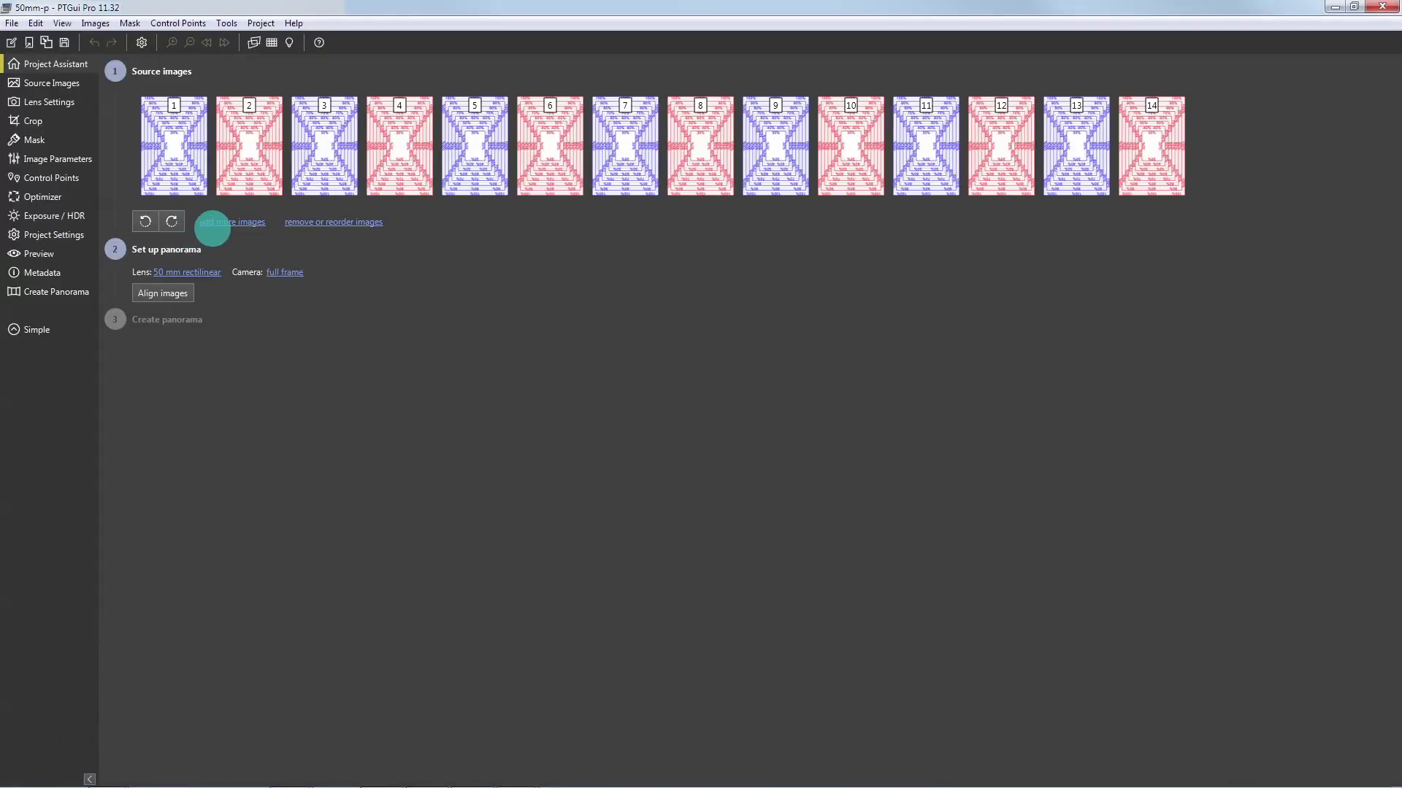
click(254, 42)
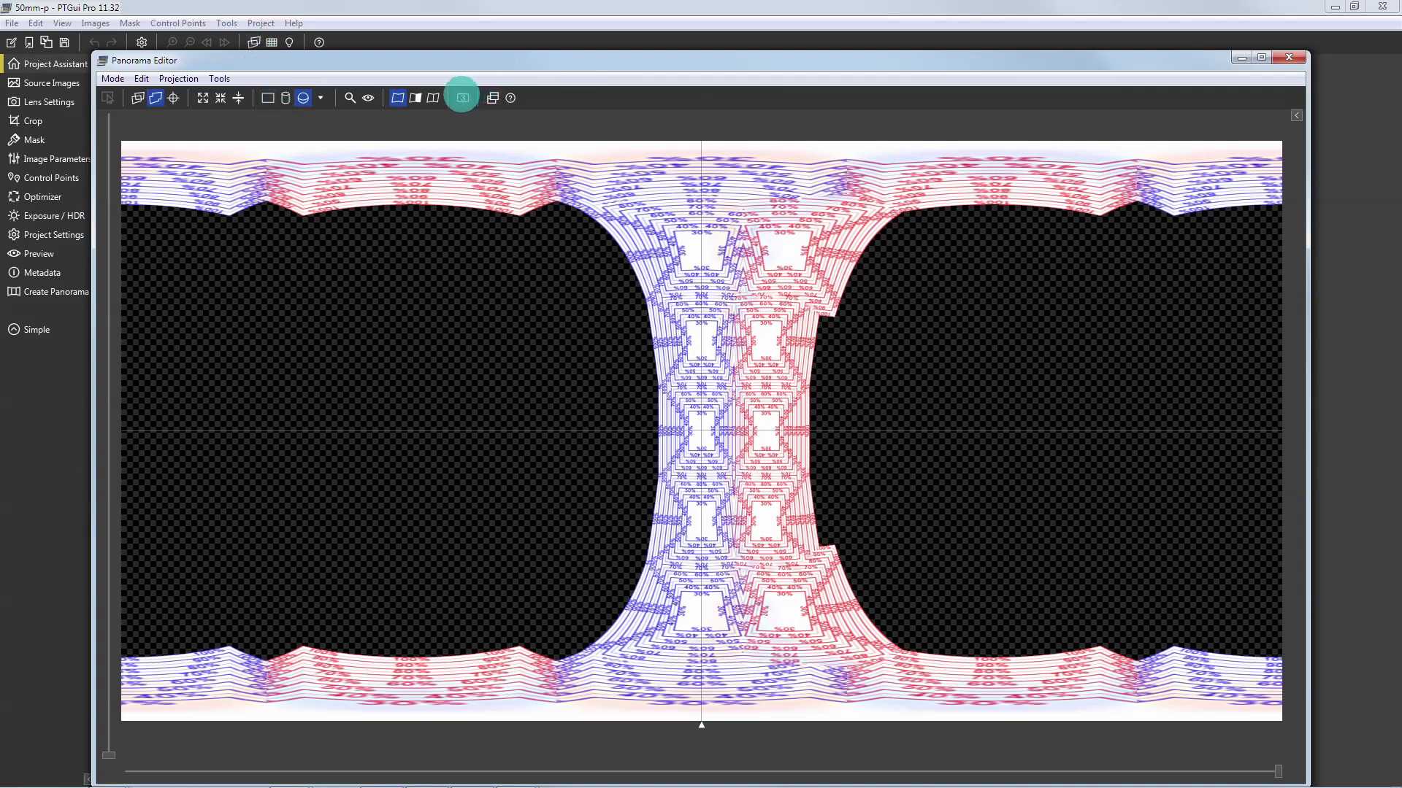
click(462, 98)
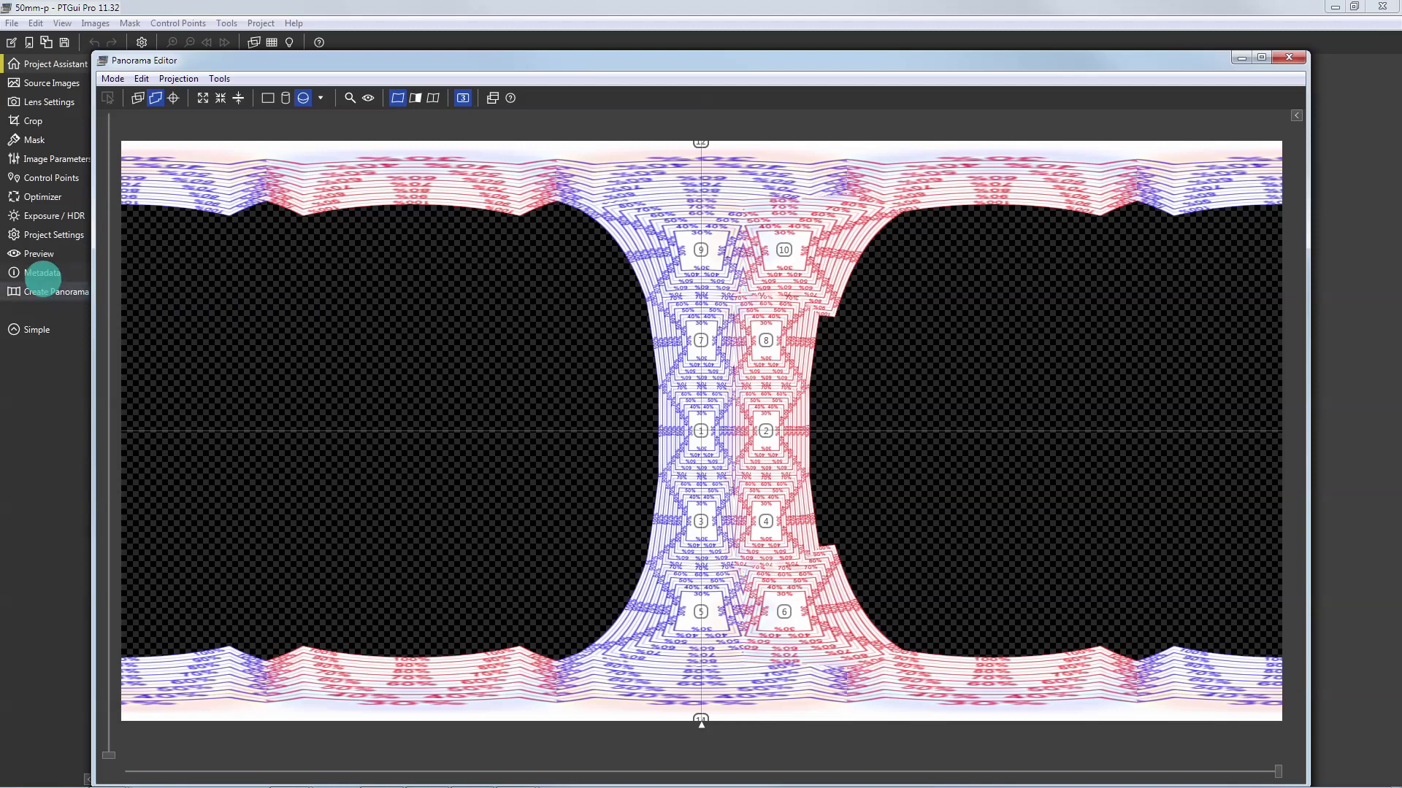
Generate a 7000 x 3500 pixel preview of the probe panorama and open it in PTGui Viewer.
click(37, 253)
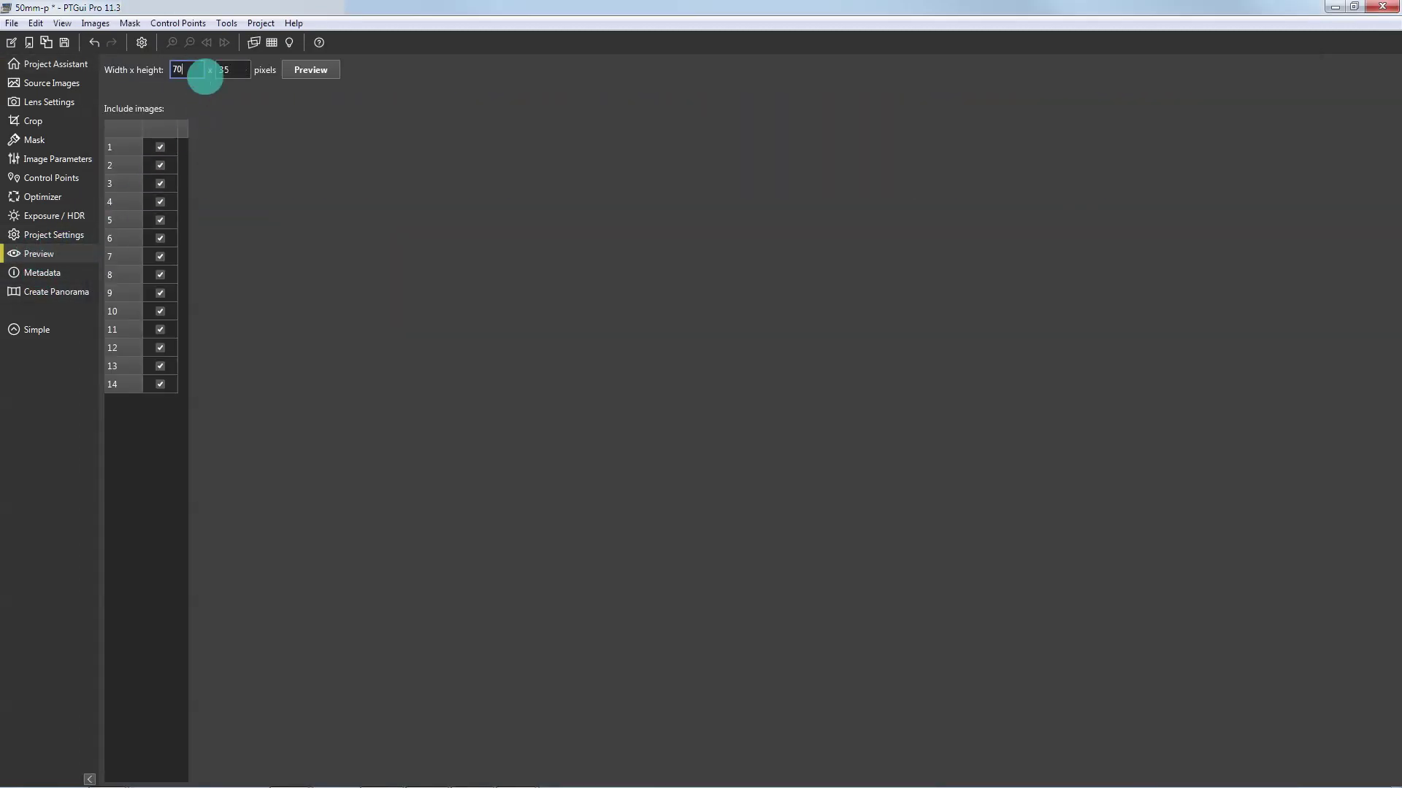
click(311, 70)
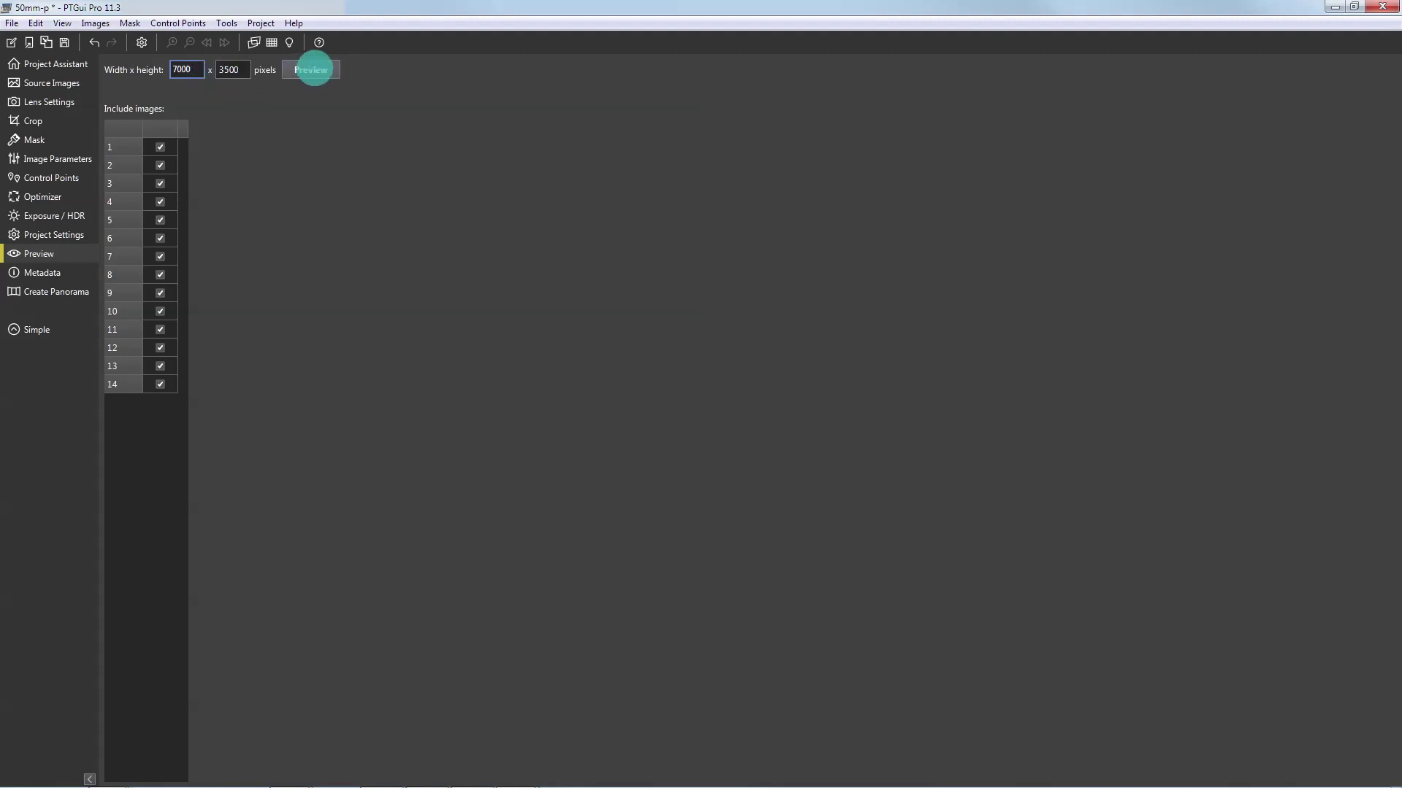
click(314, 71)
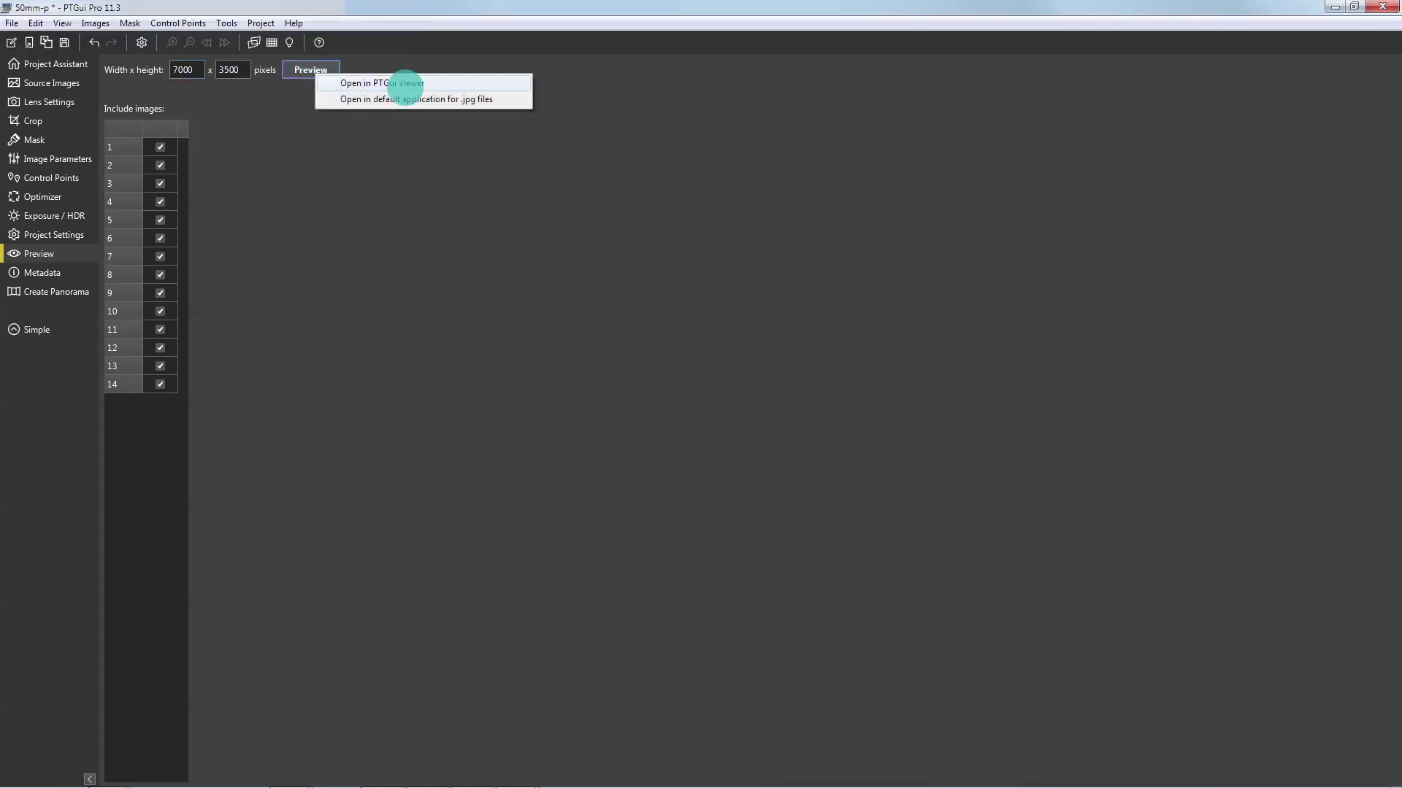
click(407, 85)
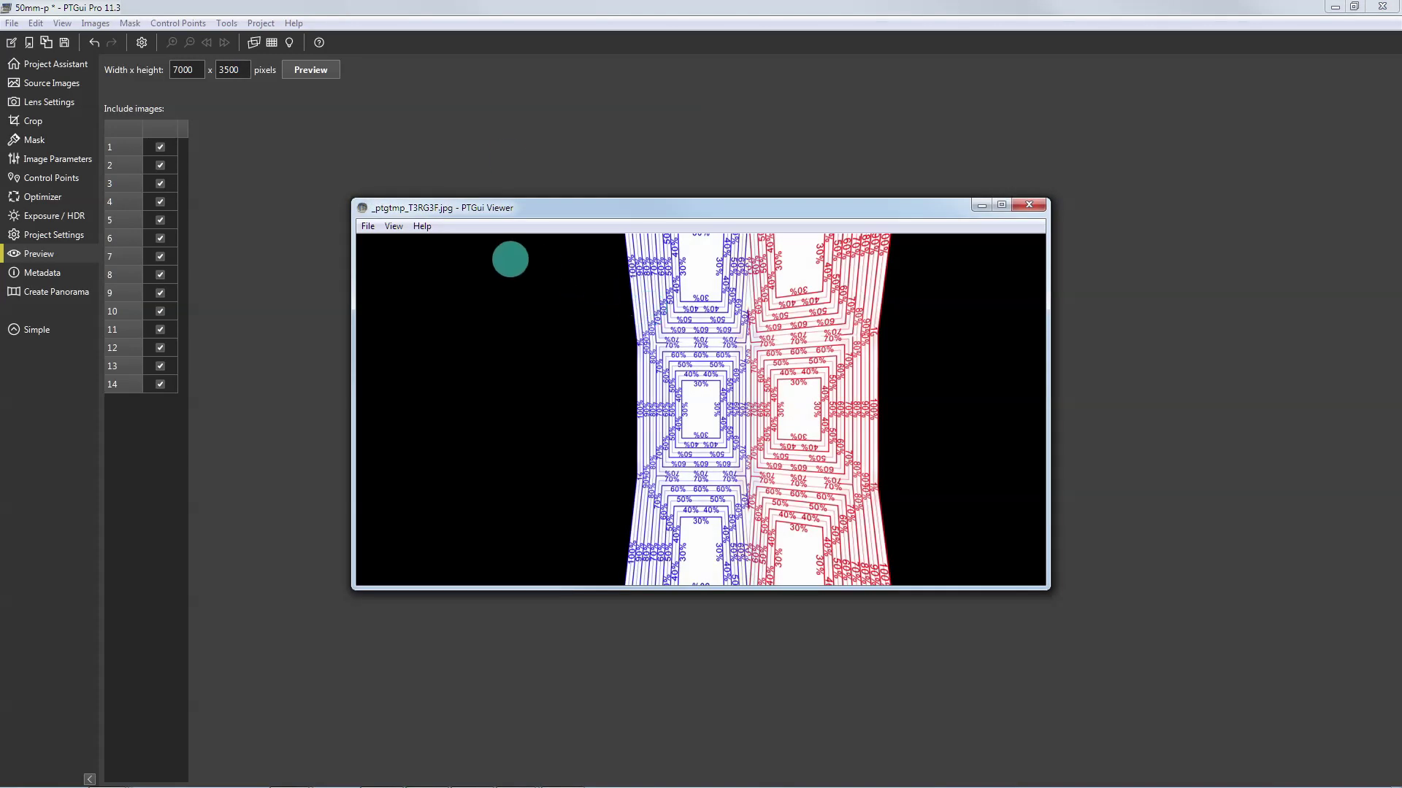
View the probe preview in full screen and look around from the horizon down to the nadir.
click(393, 227)
click(411, 245)
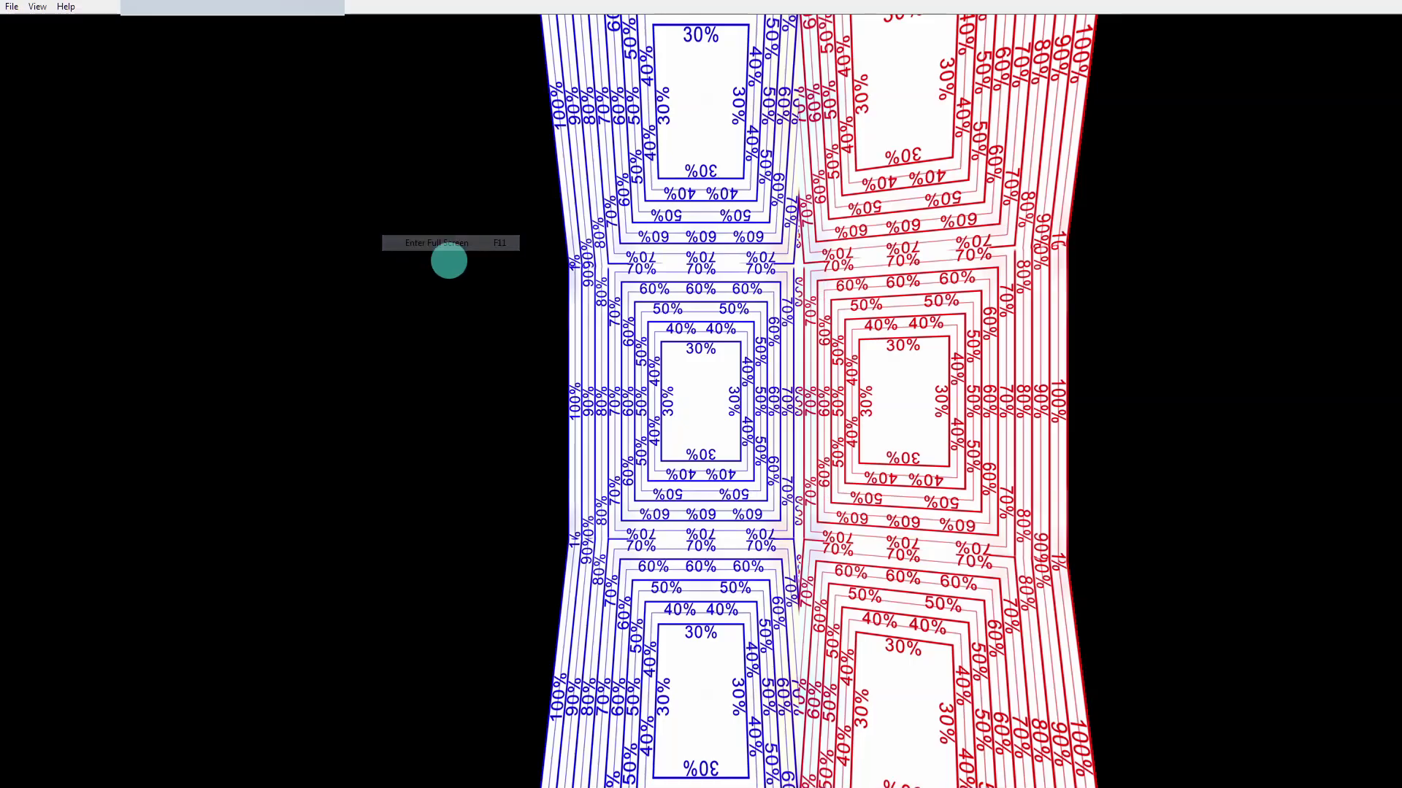
scroll(779, 447, up, 3)
drag(782, 441, 885, 460)
mouse_move(852, 414)
mouse_down()
mouse_move(800, 410)
mouse_move(754, 428)
mouse_move(741, 477)
mouse_move(766, 485)
mouse_move(844, 465)
mouse_move(807, 473)
mouse_move(760, 416)
mouse_up()
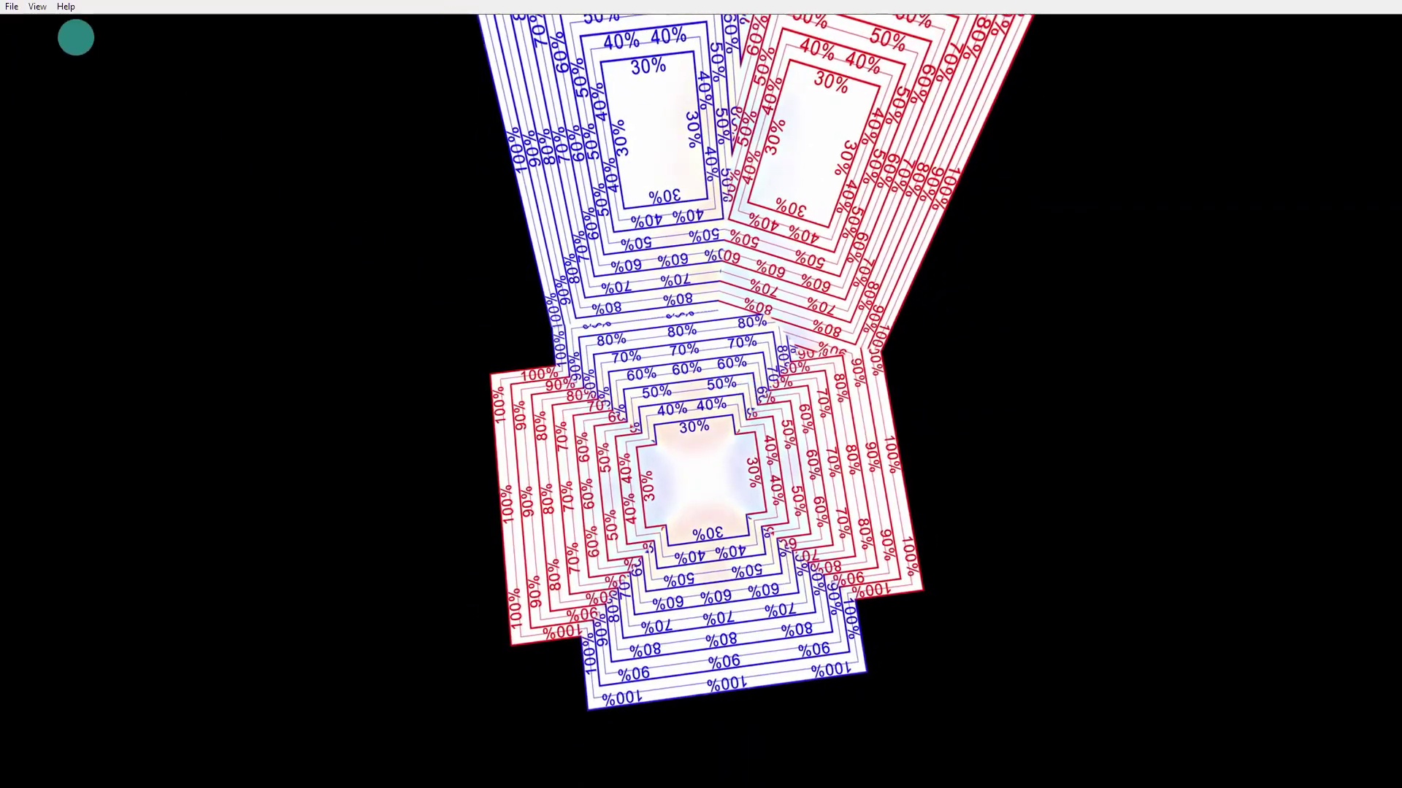
Leave full screen, close the preview viewer and close the 50mm-p project window.
click(38, 7)
click(58, 24)
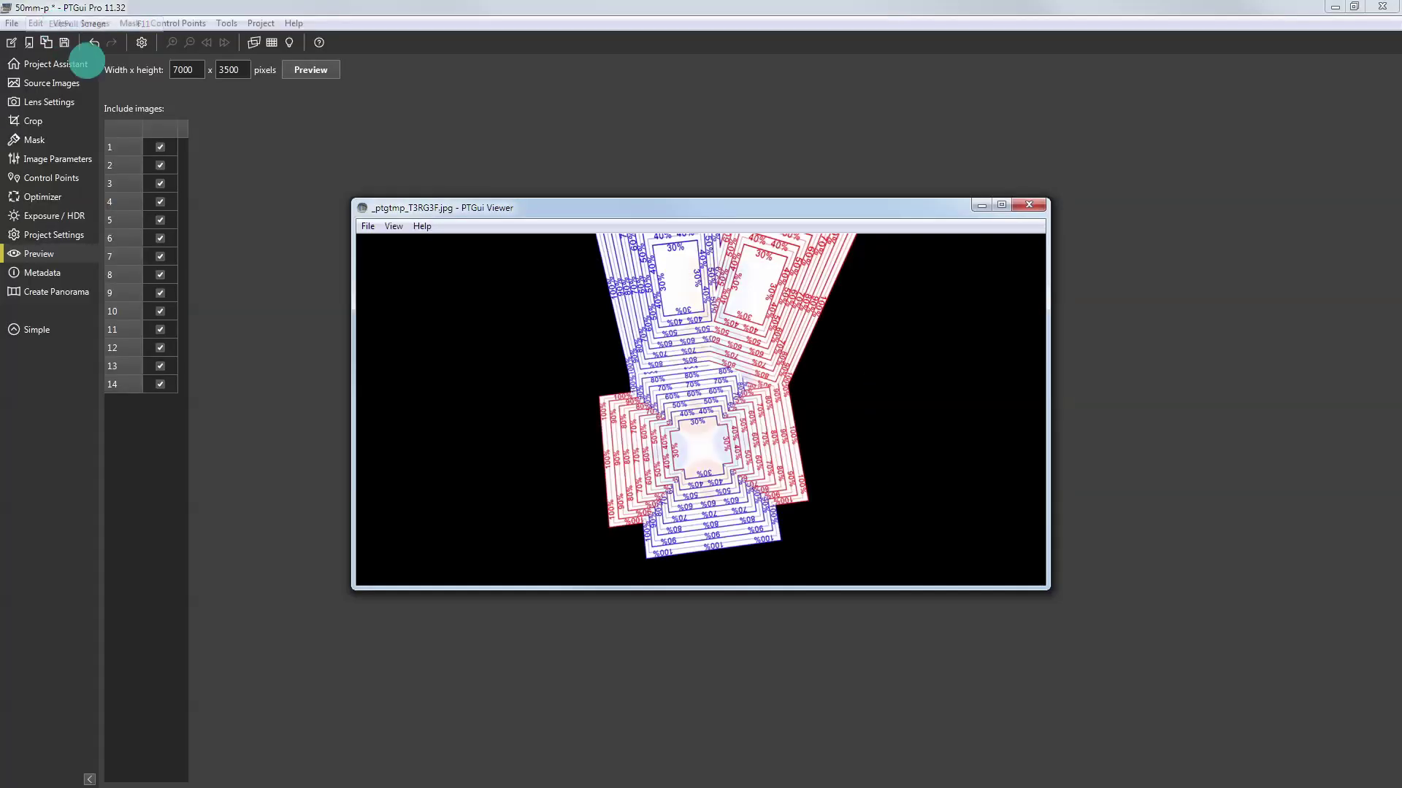
click(1030, 206)
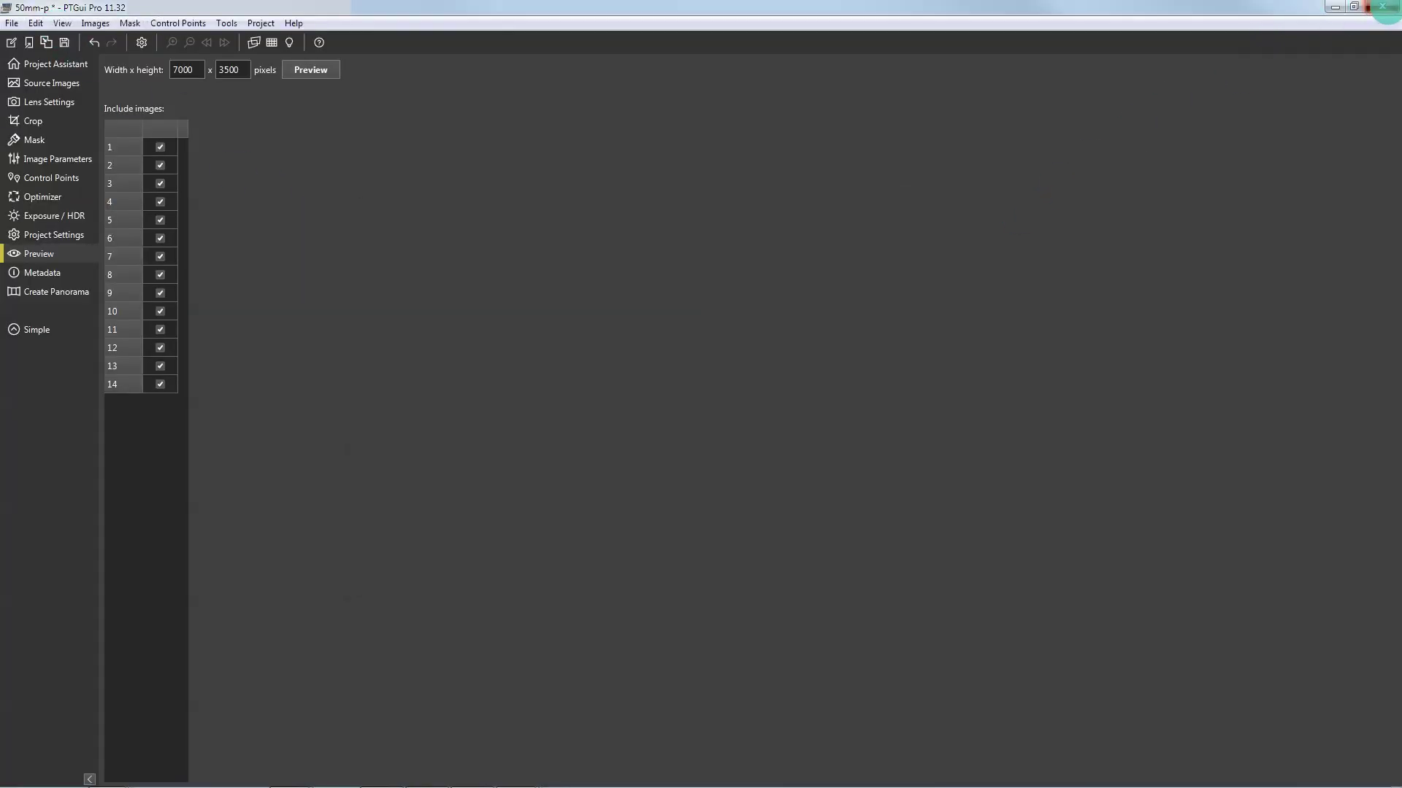
click(1382, 8)
click(755, 424)
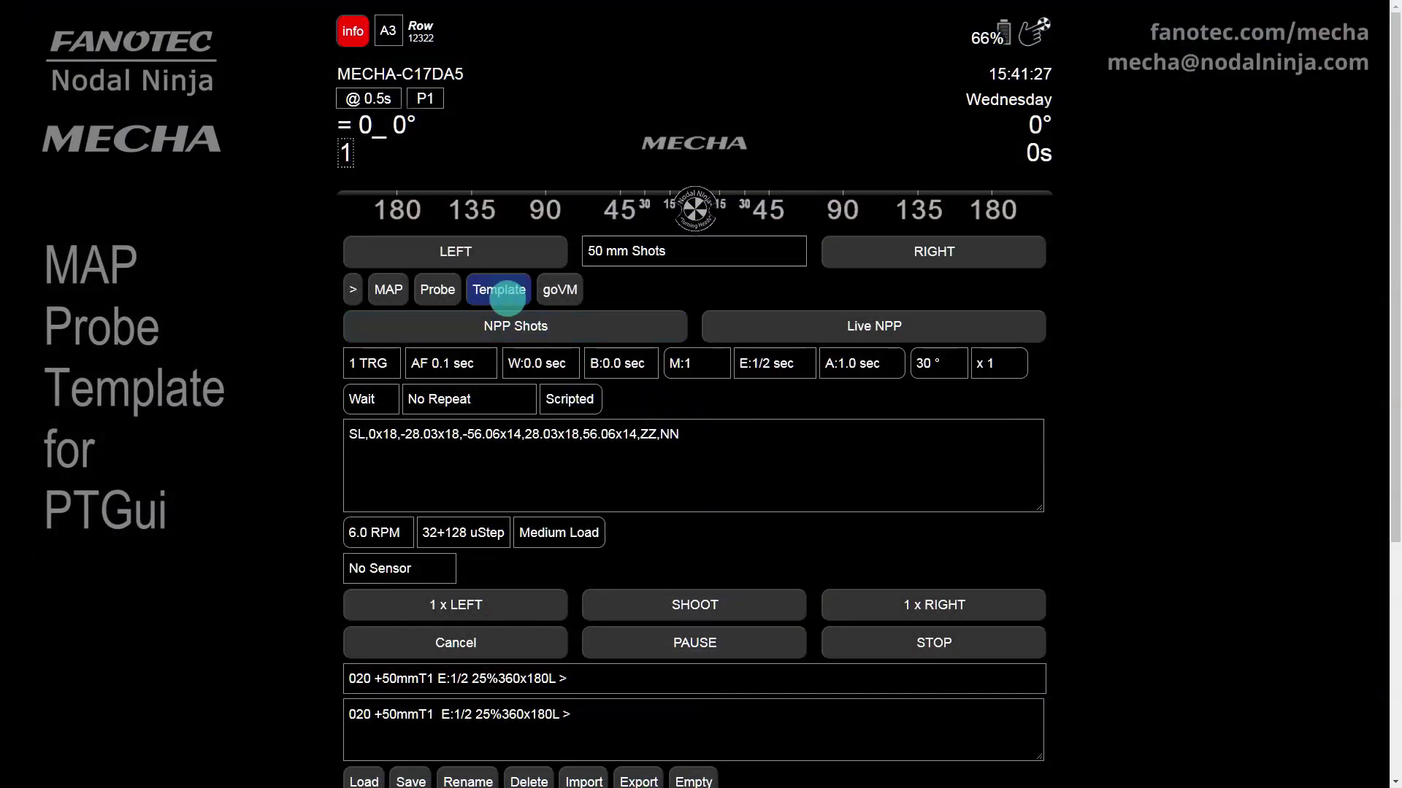
Download the PTGui template from MECHA with the file name 50mm and save it as 50mm-t.pts in the myMECHA templates folder.
click(493, 289)
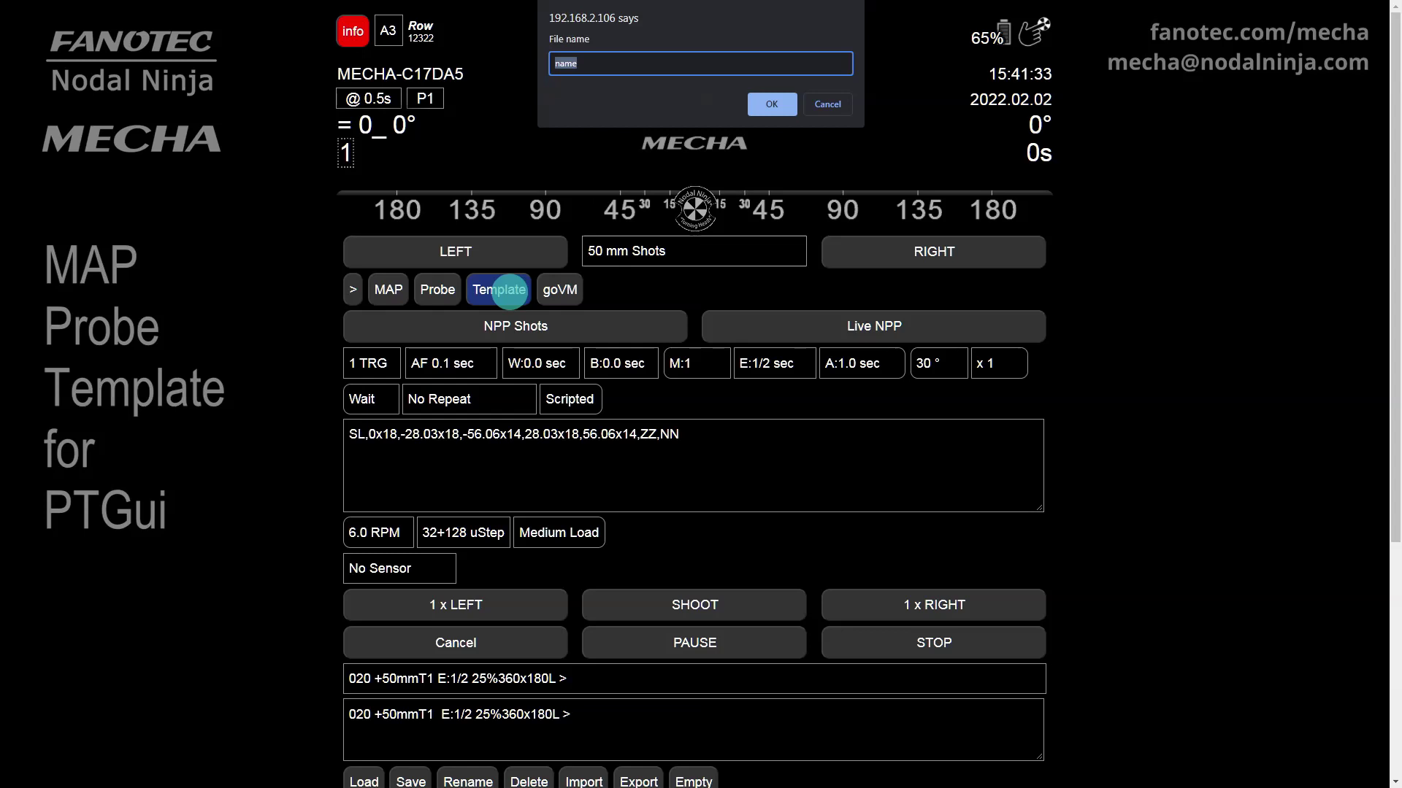
text(50mm)
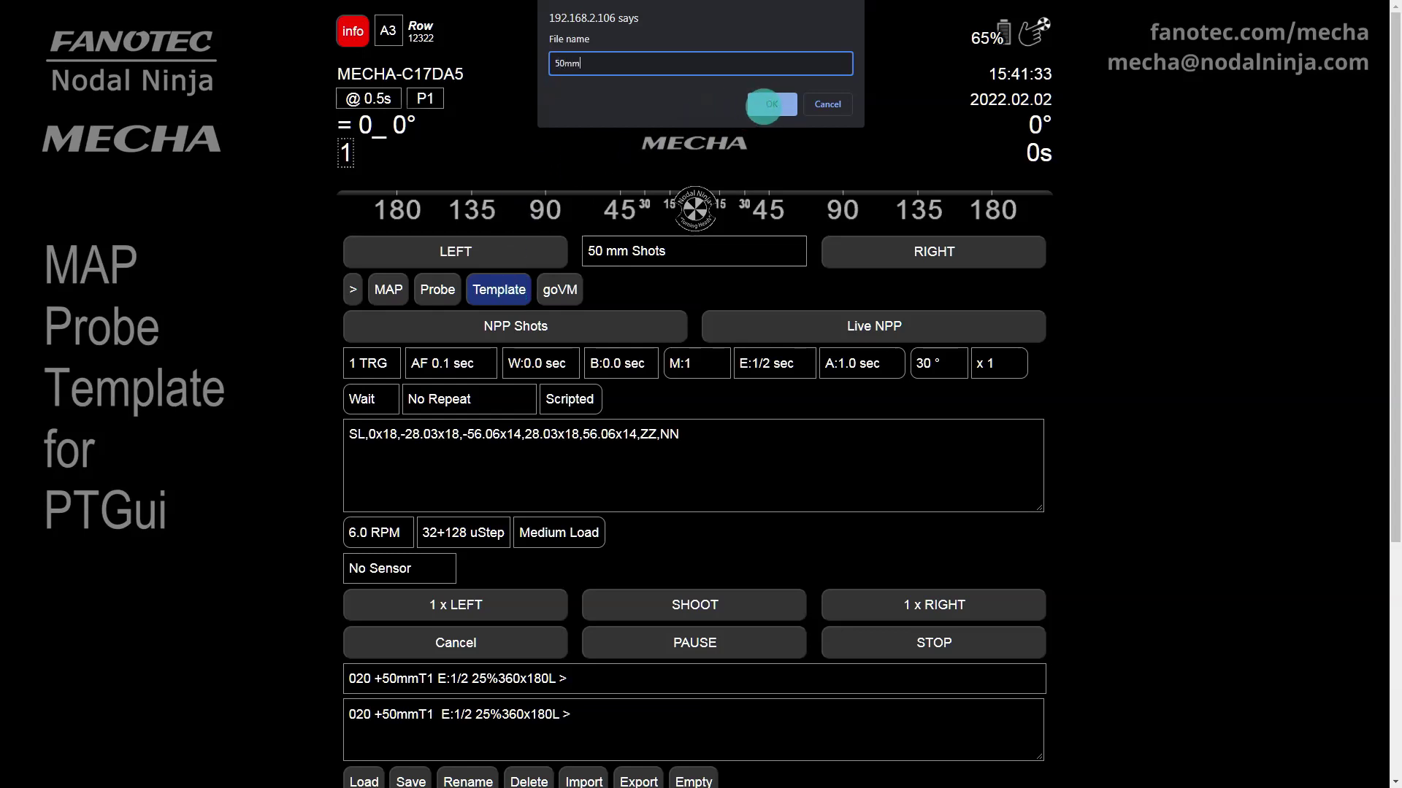
click(764, 106)
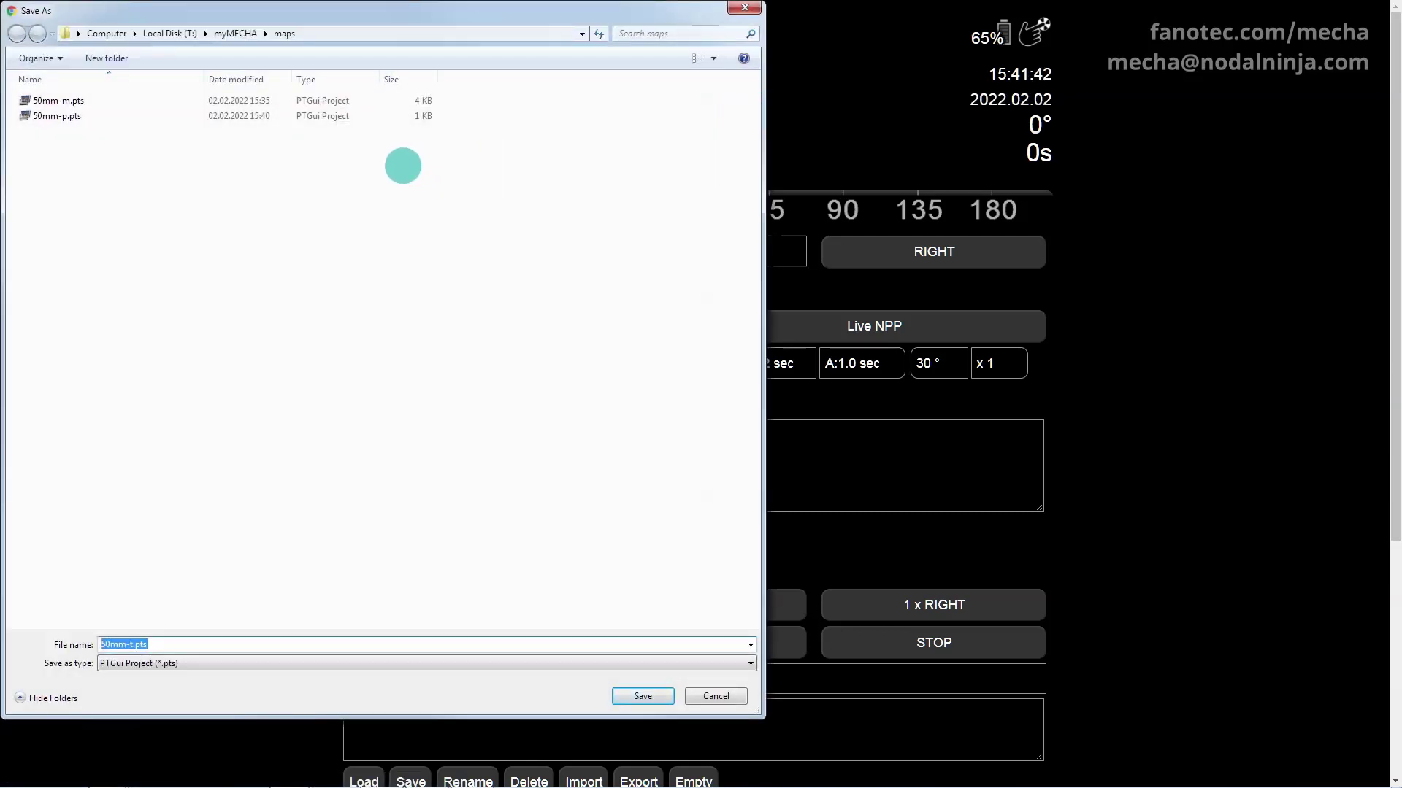
click(233, 32)
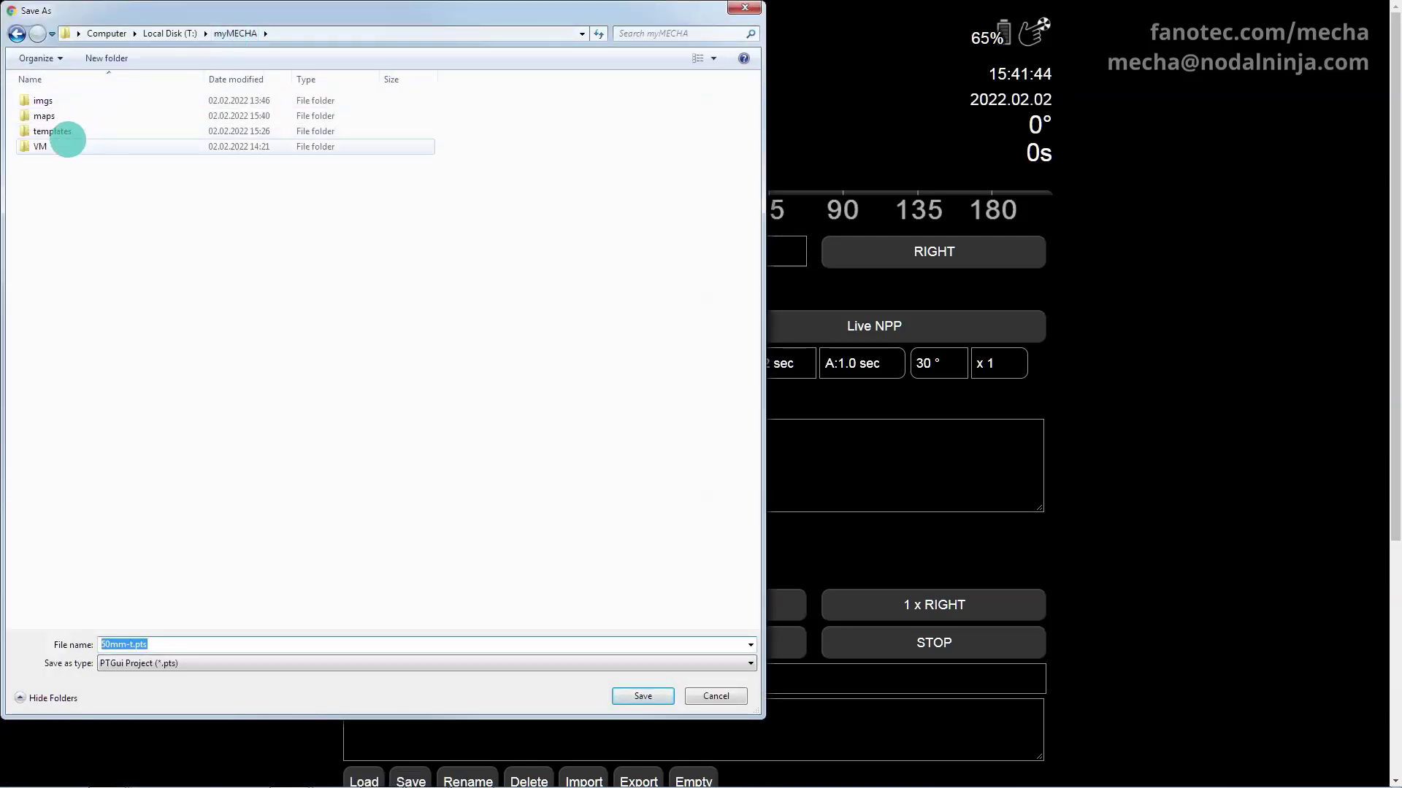
double_click(52, 132)
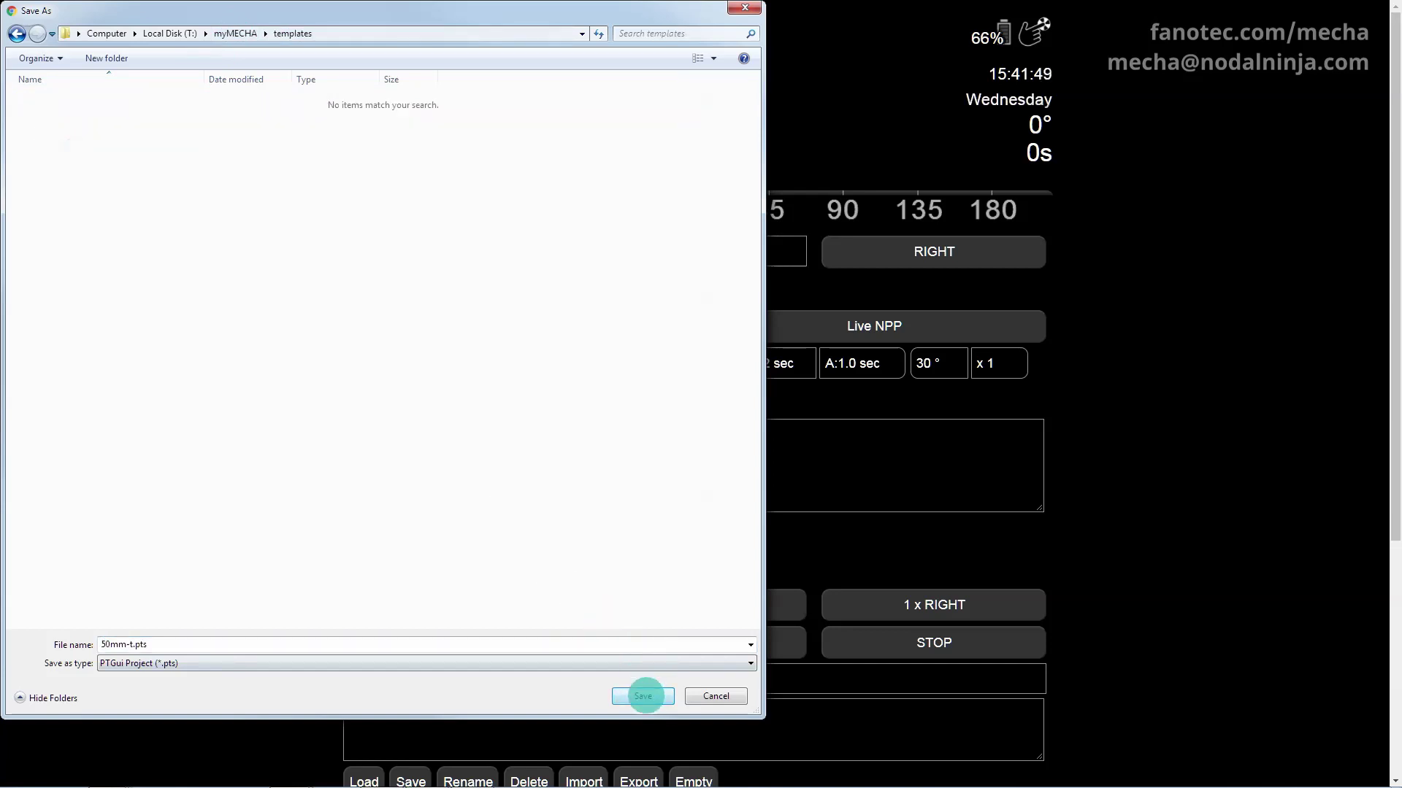
click(644, 695)
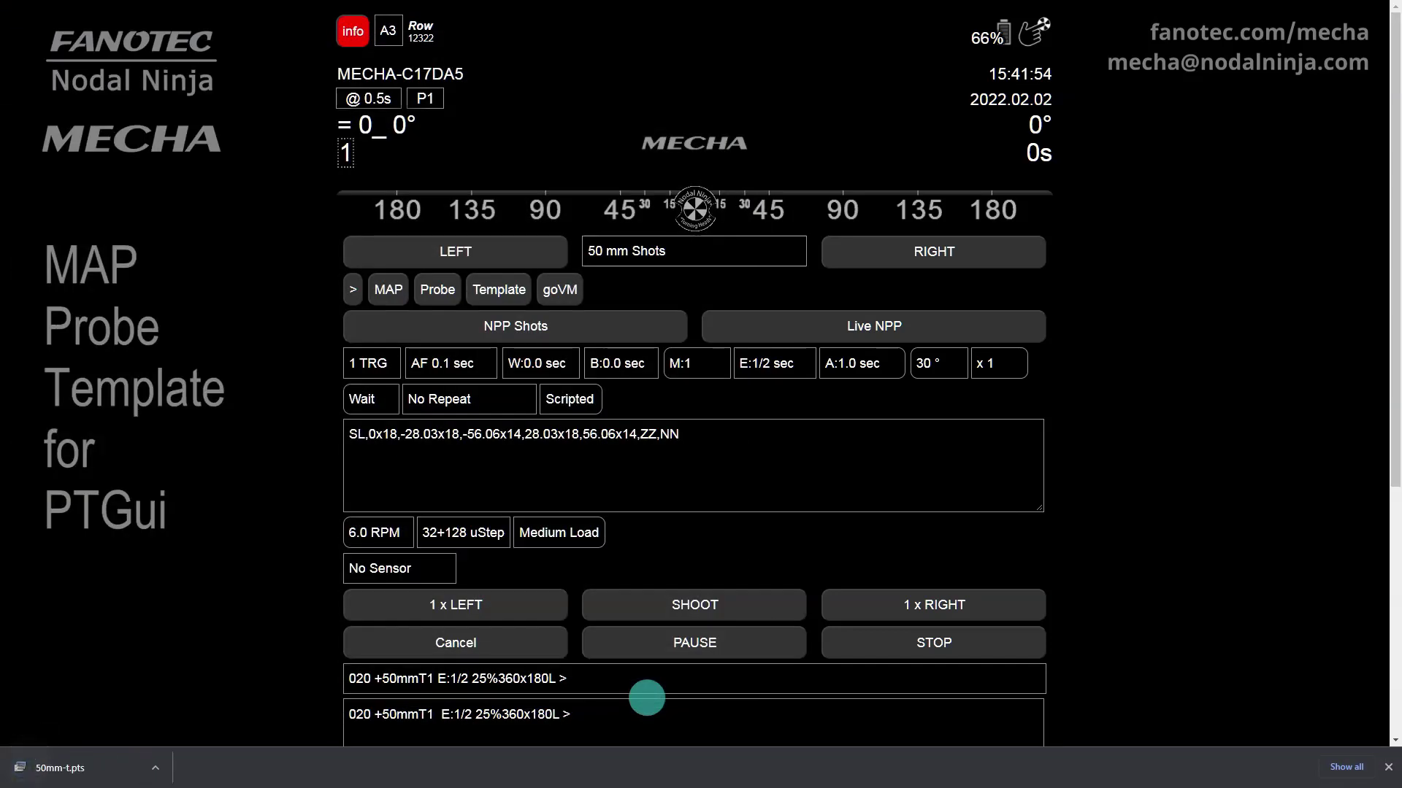
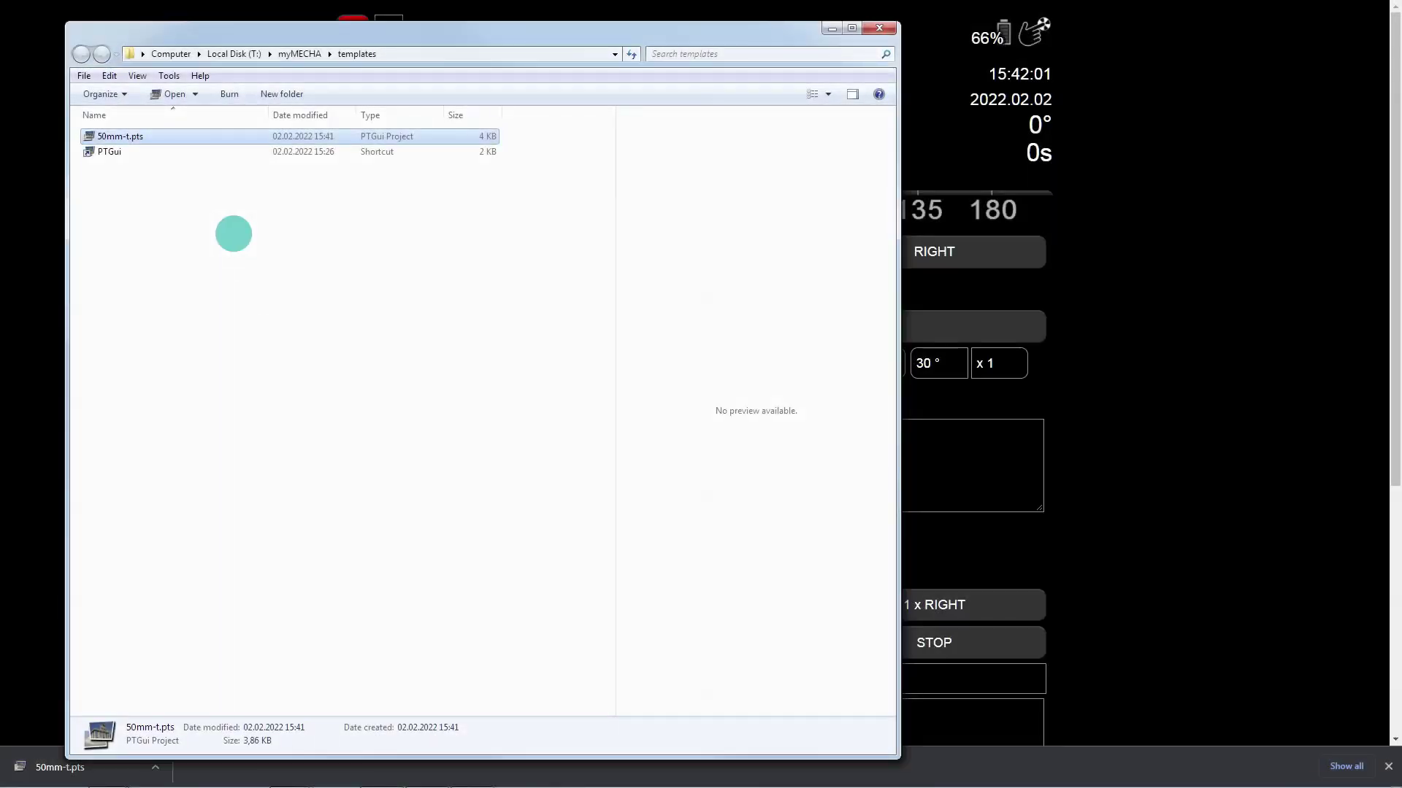
Launch PTGui from the shortcut in the templates folder and load img_1.jpg to img_86.jpg from the imgs\50mm folder.
click(231, 231)
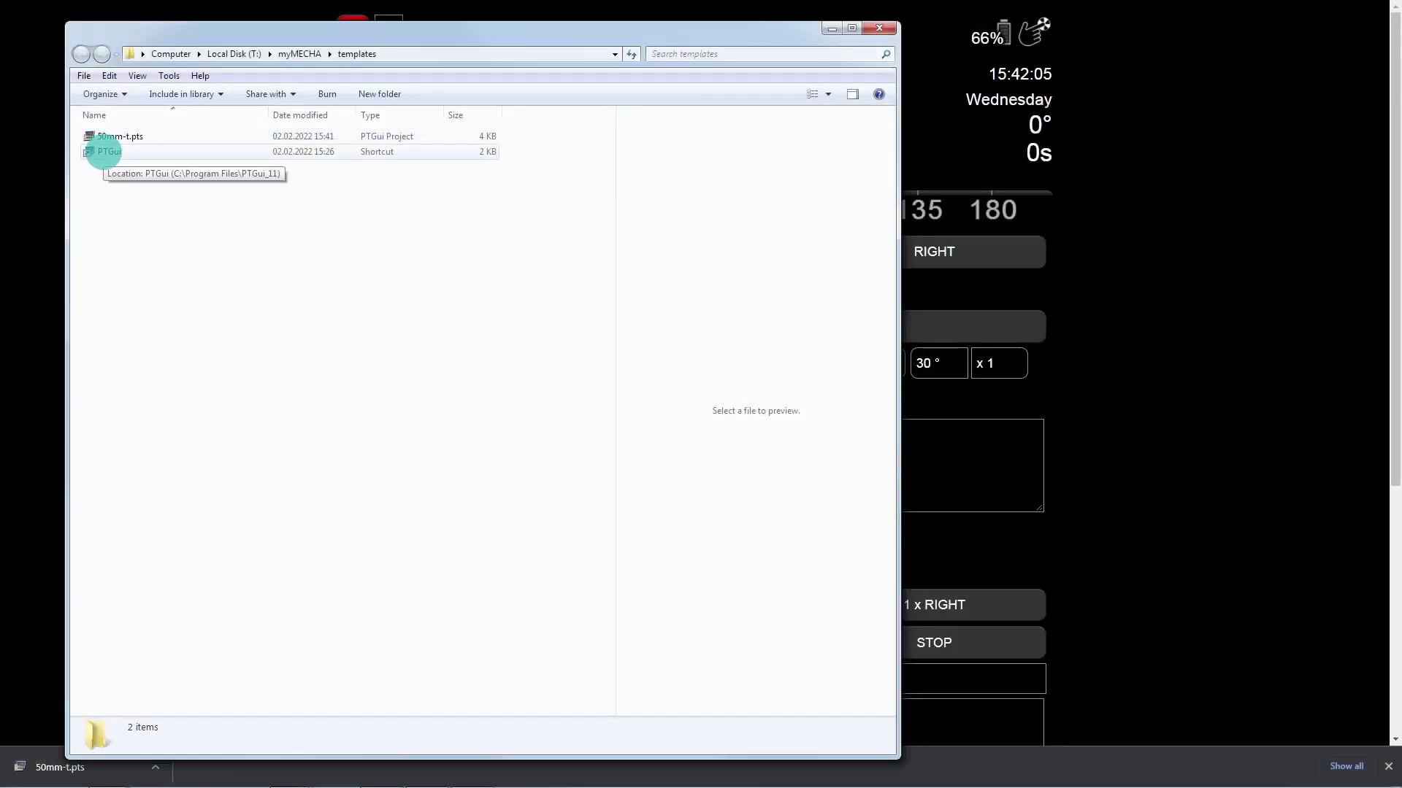
double_click(103, 152)
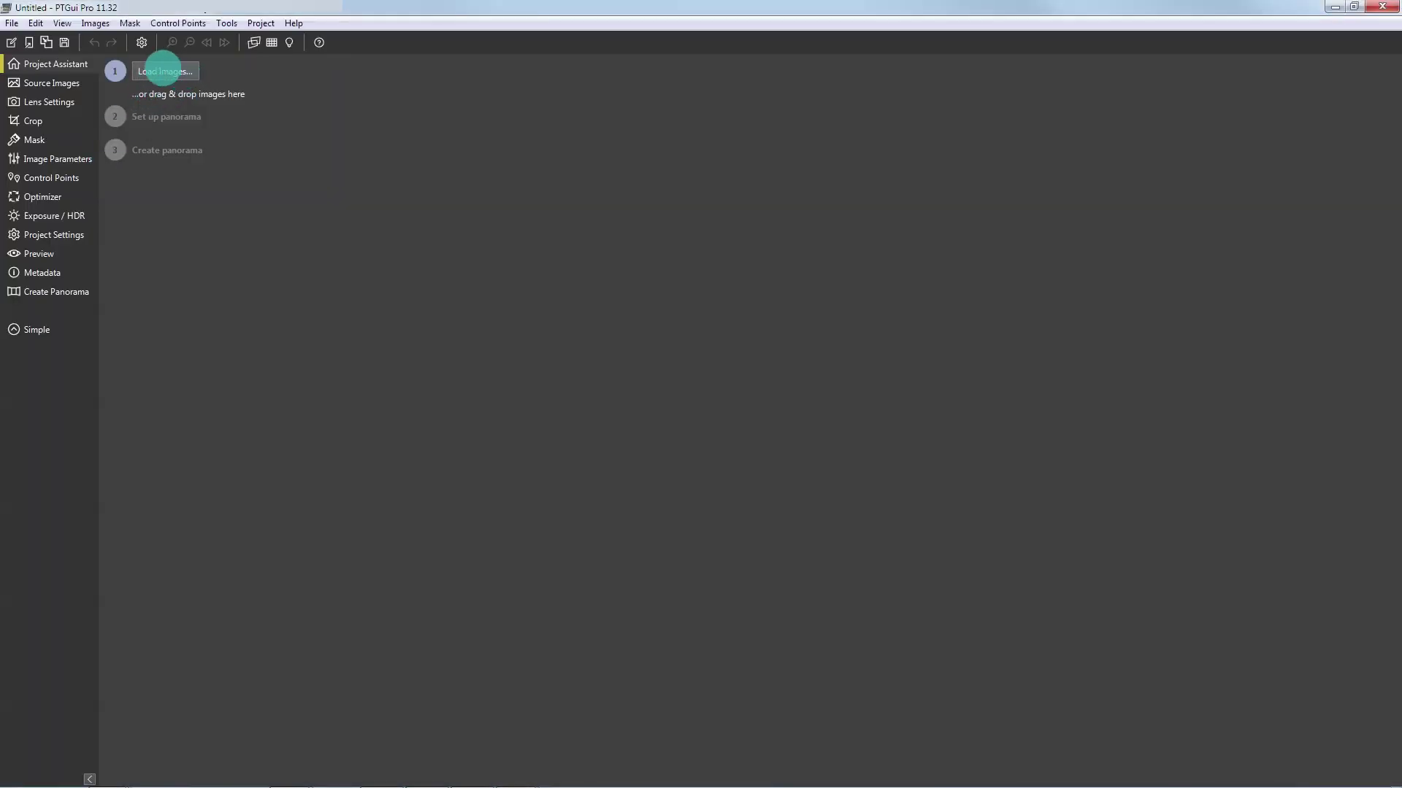
click(178, 68)
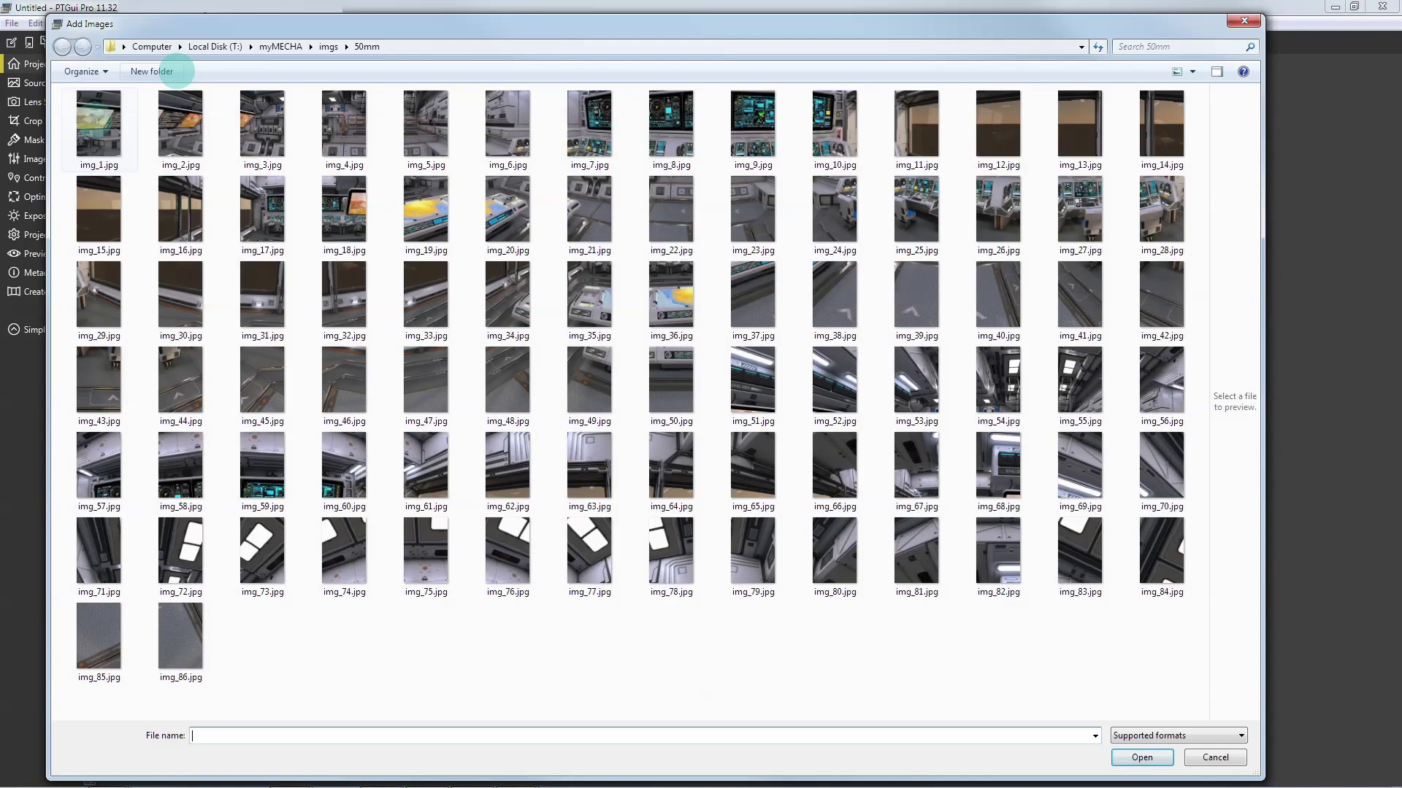
click(96, 126)
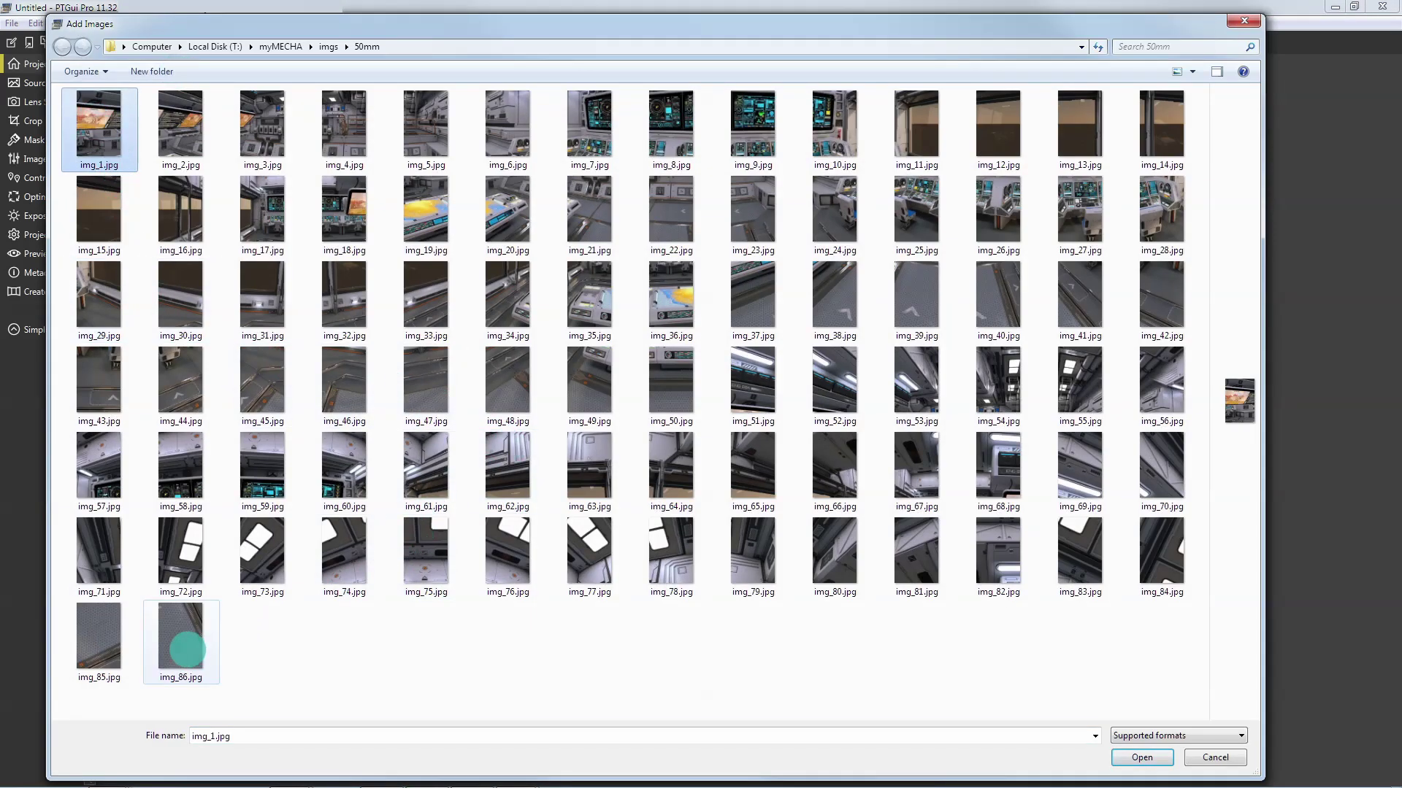
shift+click(180, 650)
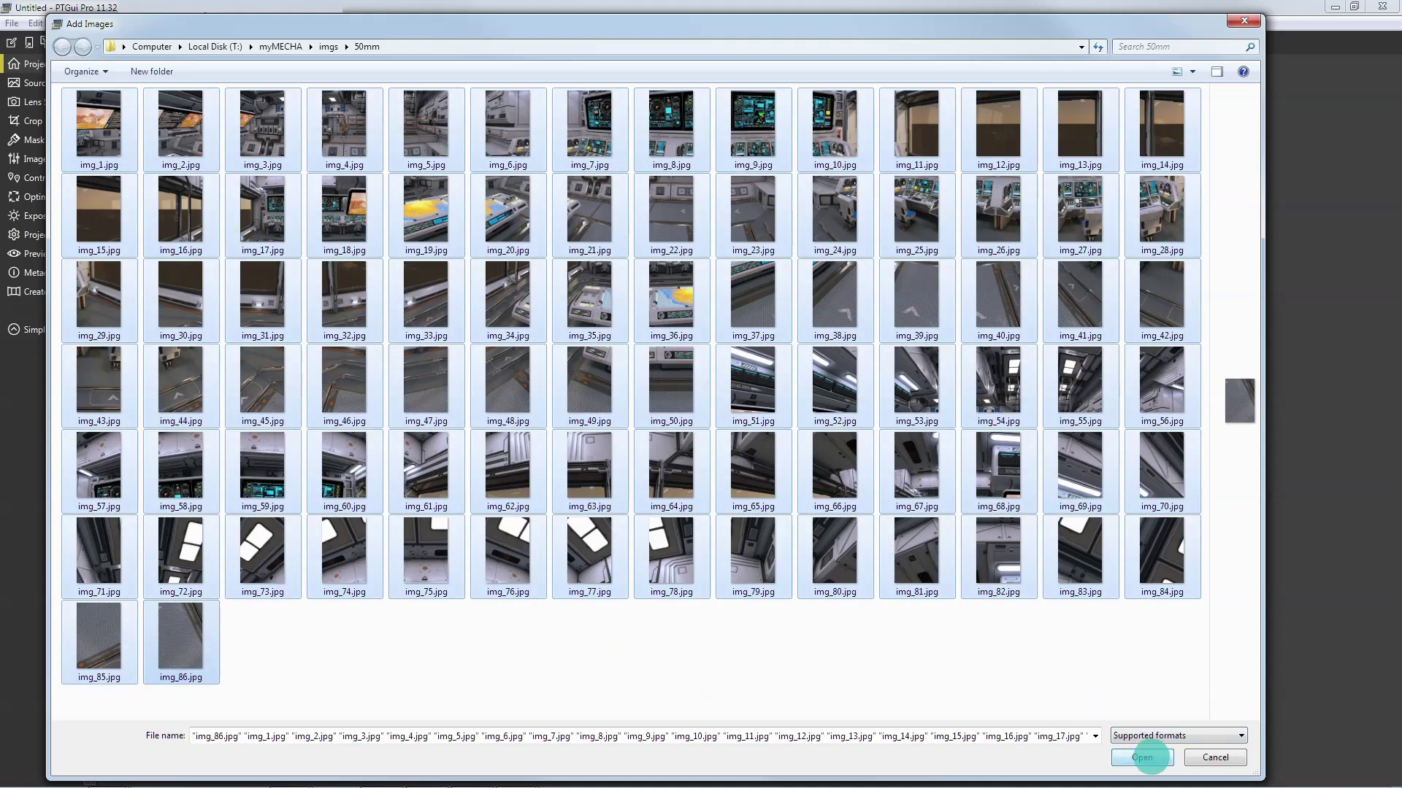
click(1145, 757)
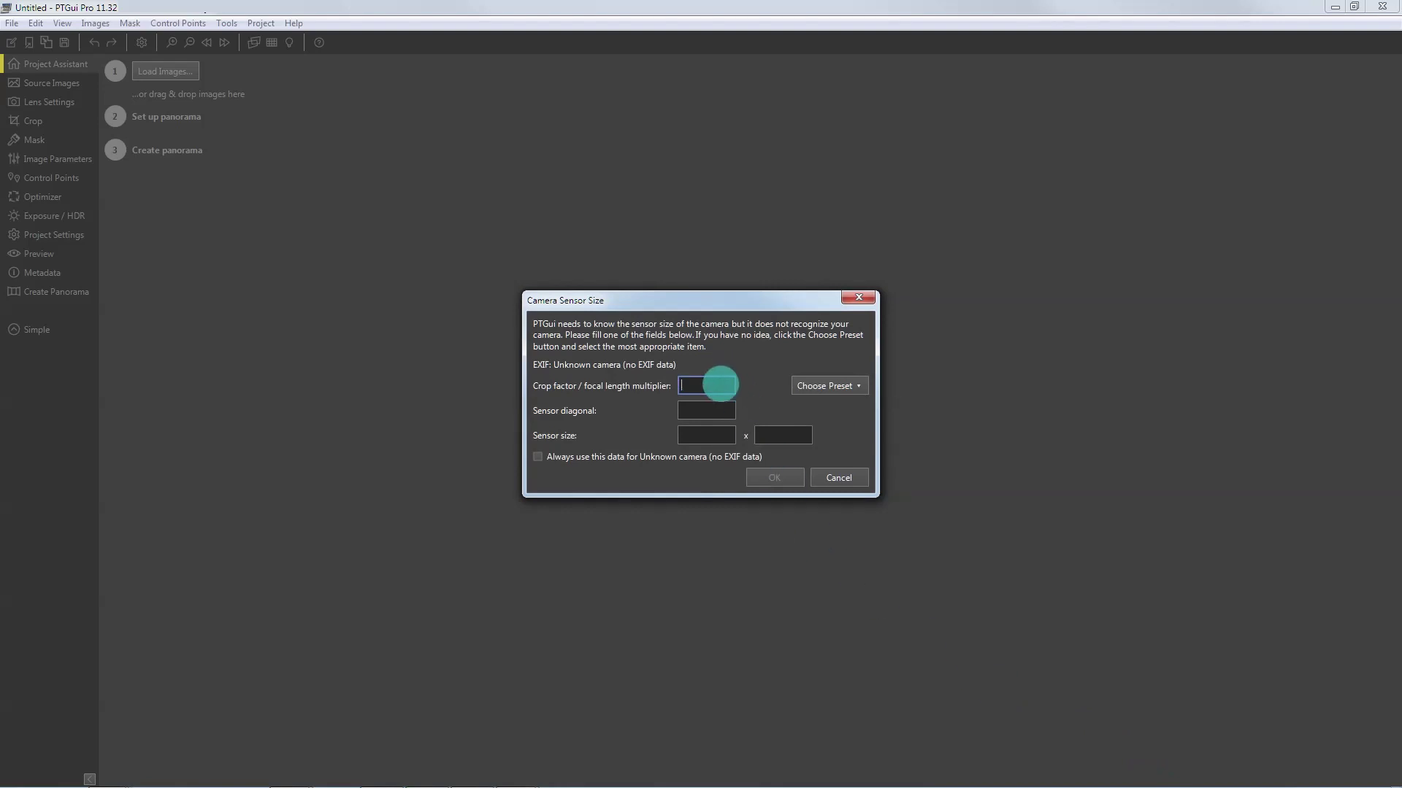
Set the camera crop factor to 1 and the focal length to 50 mm with a regular lens for the loaded images.
text(1)
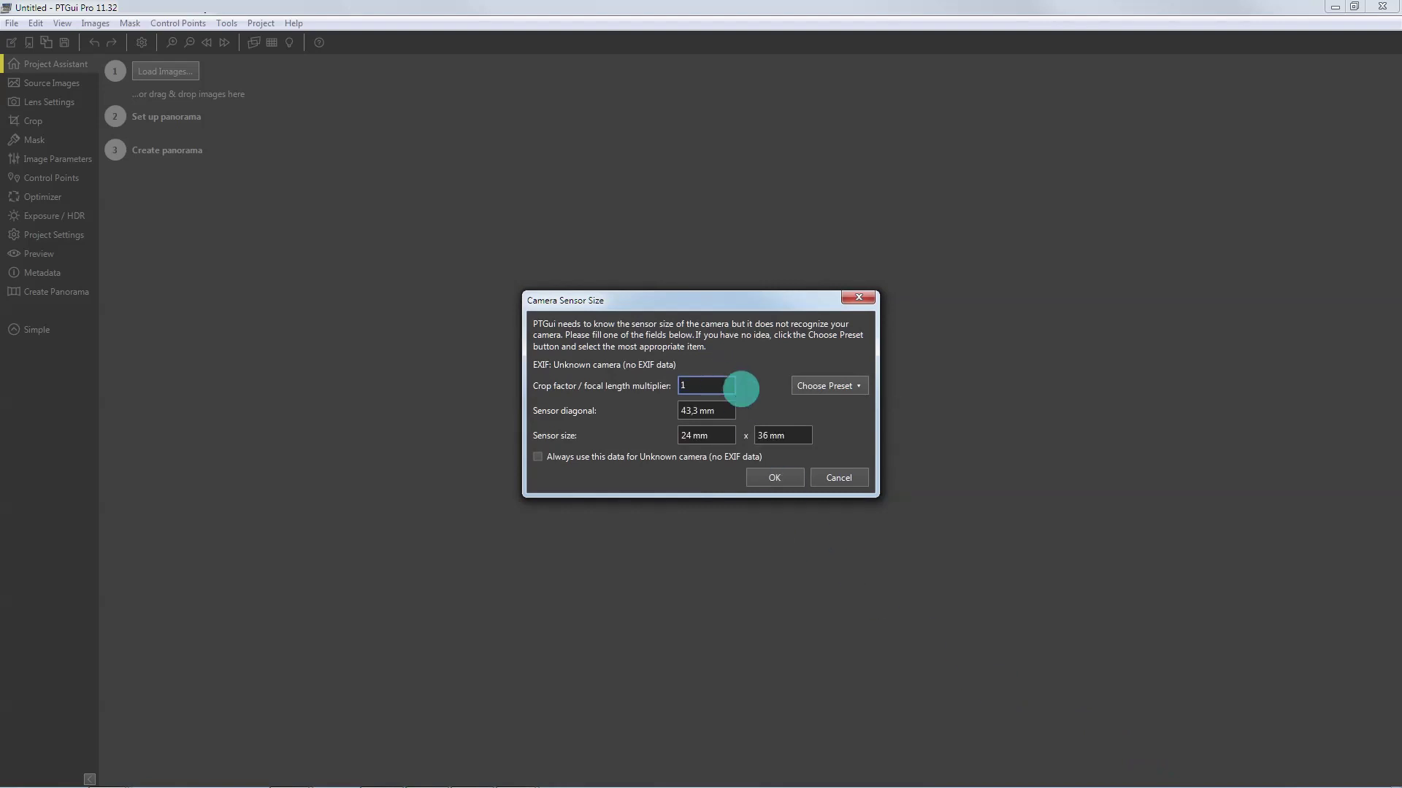
click(776, 479)
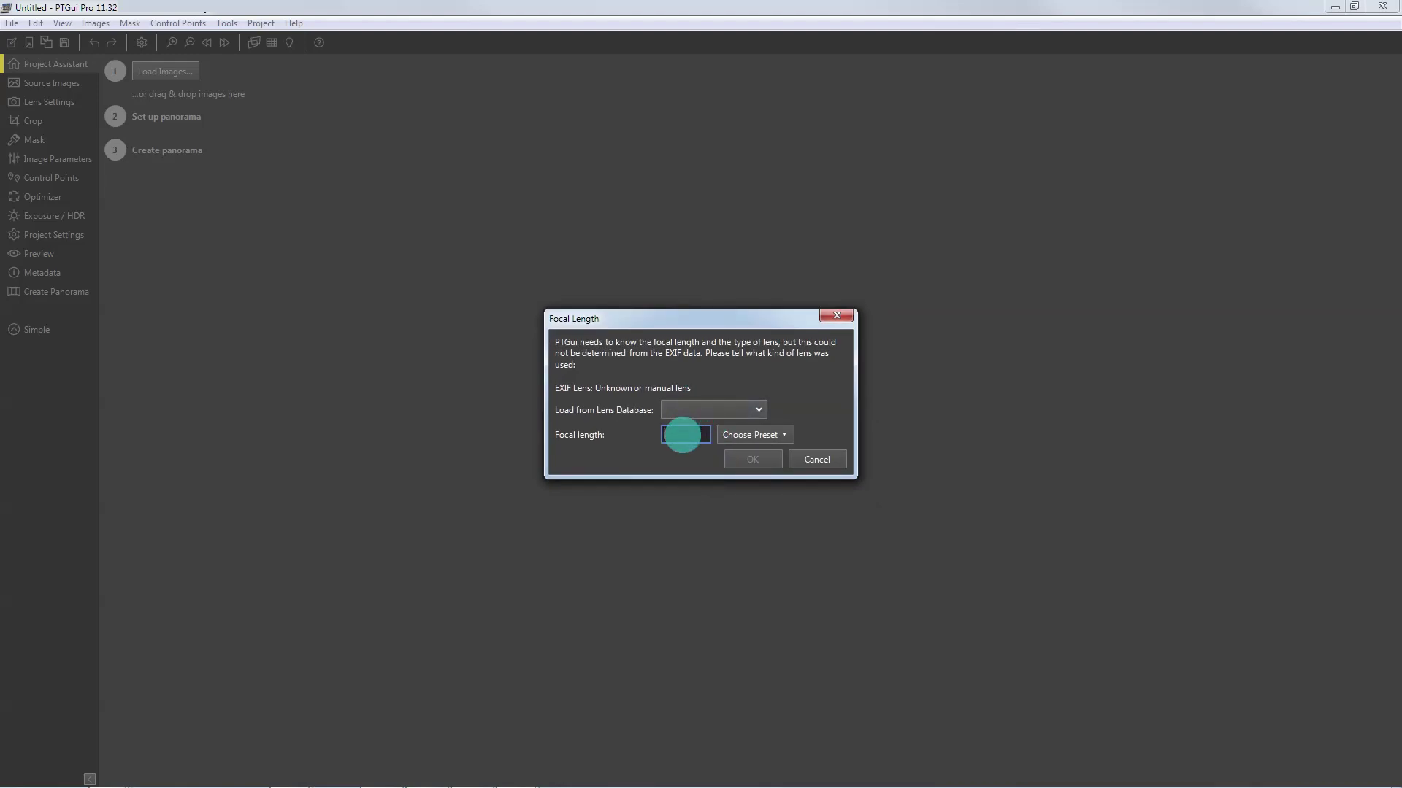
text(50)
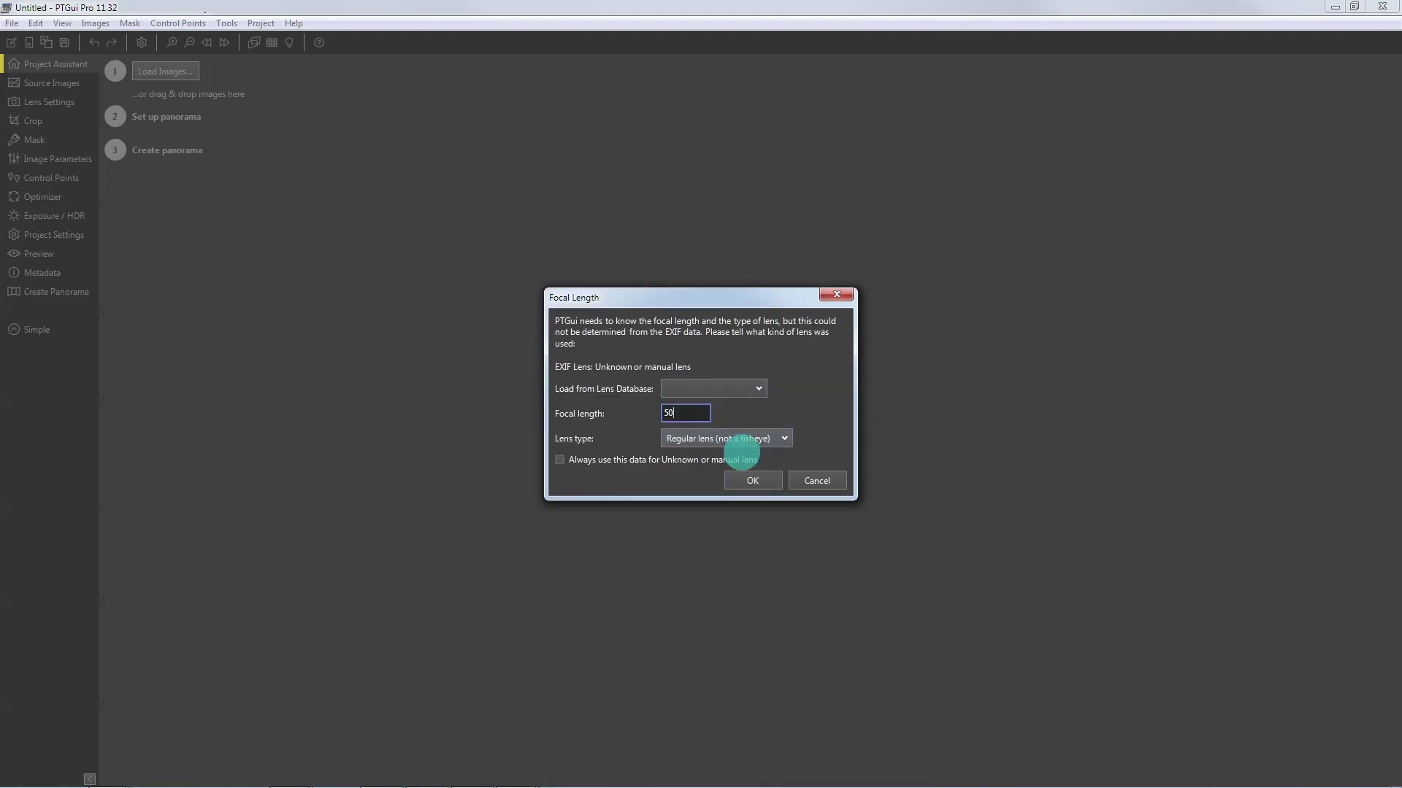
click(755, 482)
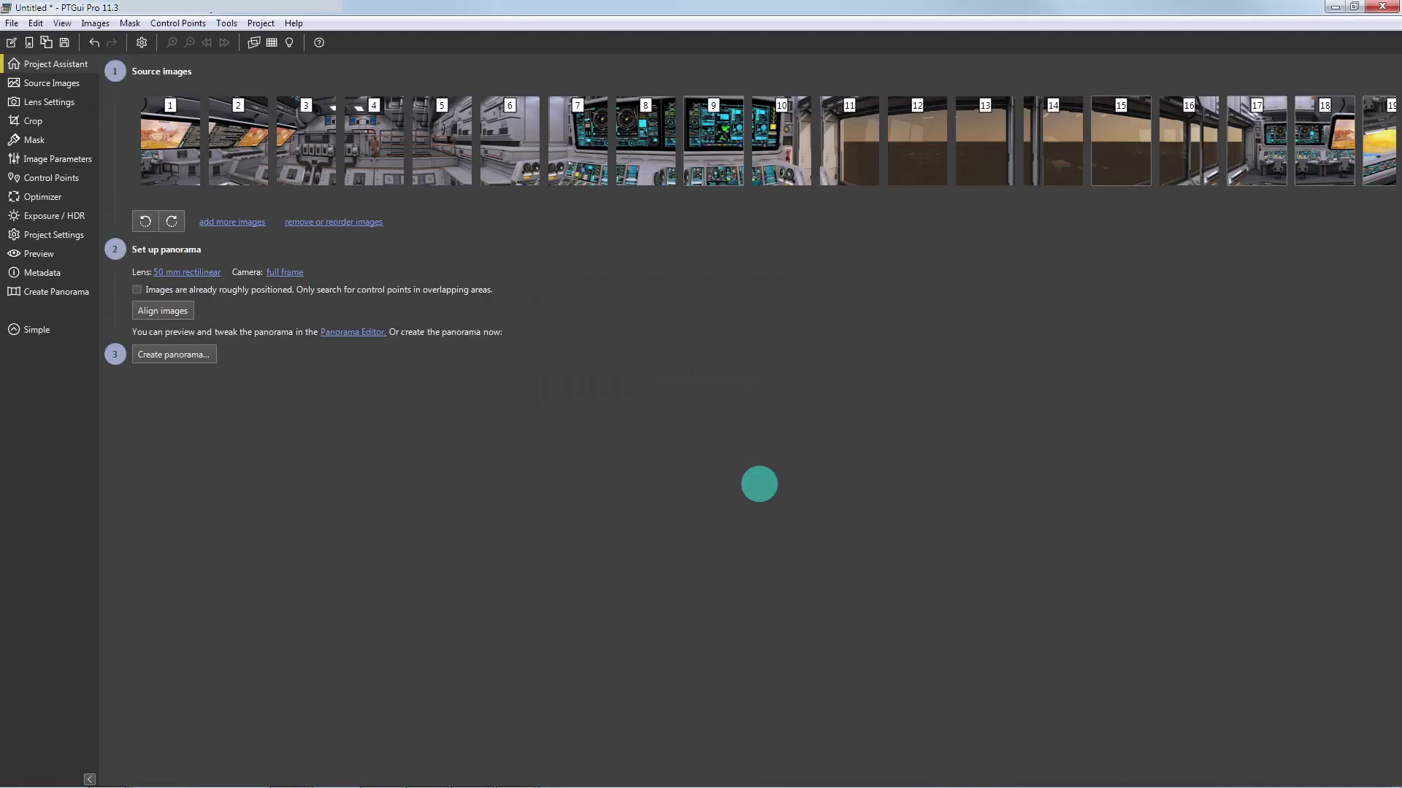
Check the project's lens settings and inspect the unaligned image layout in the Panorama Editor.
click(162, 272)
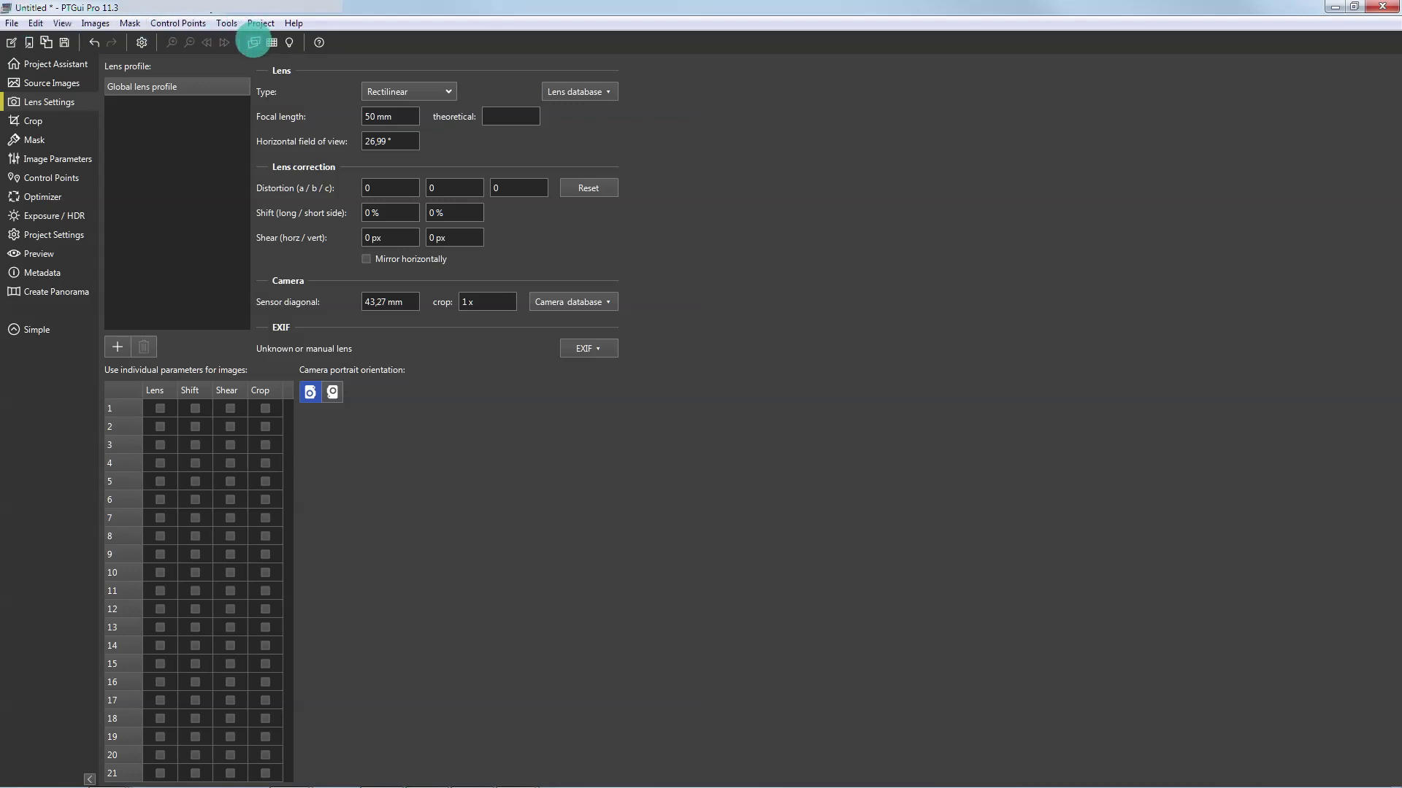
click(253, 42)
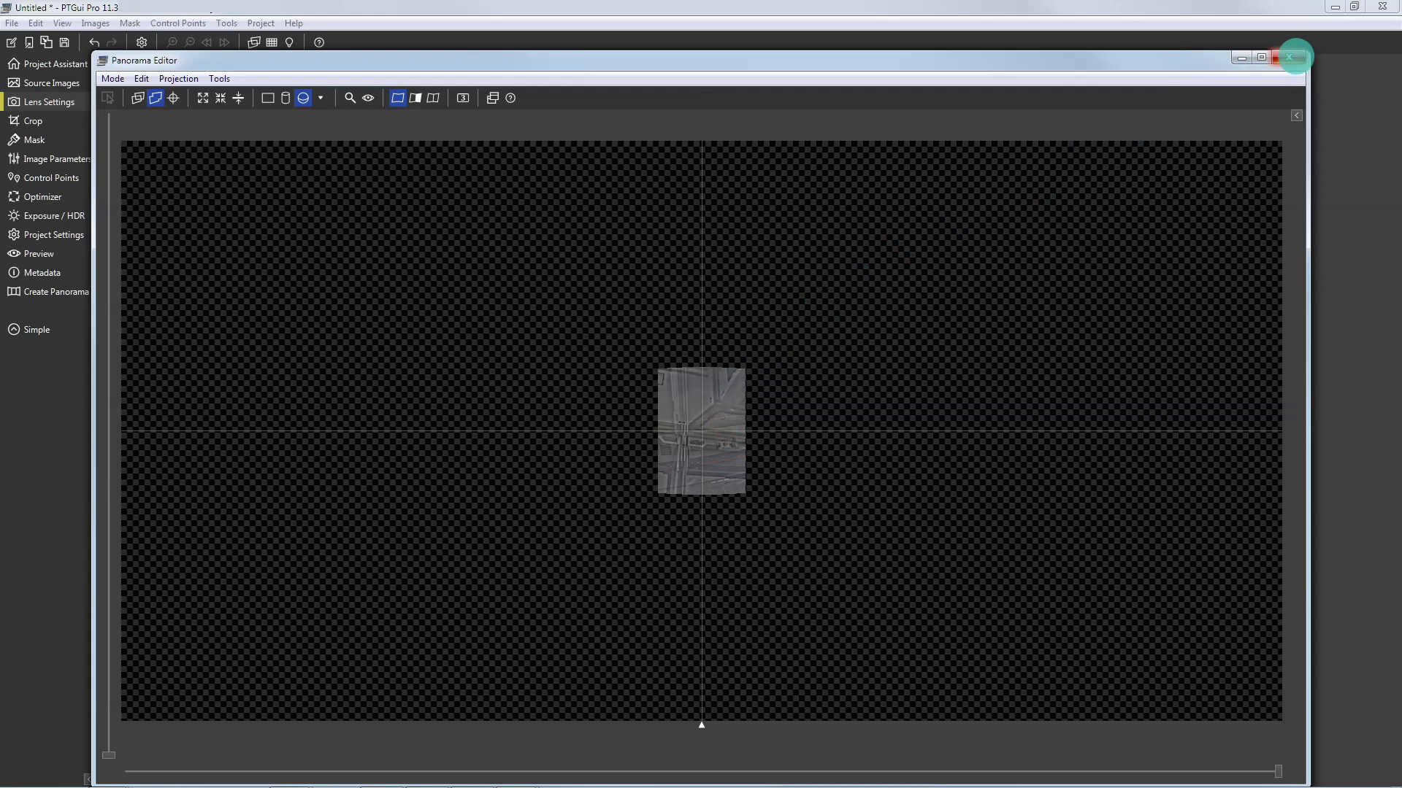
click(1289, 56)
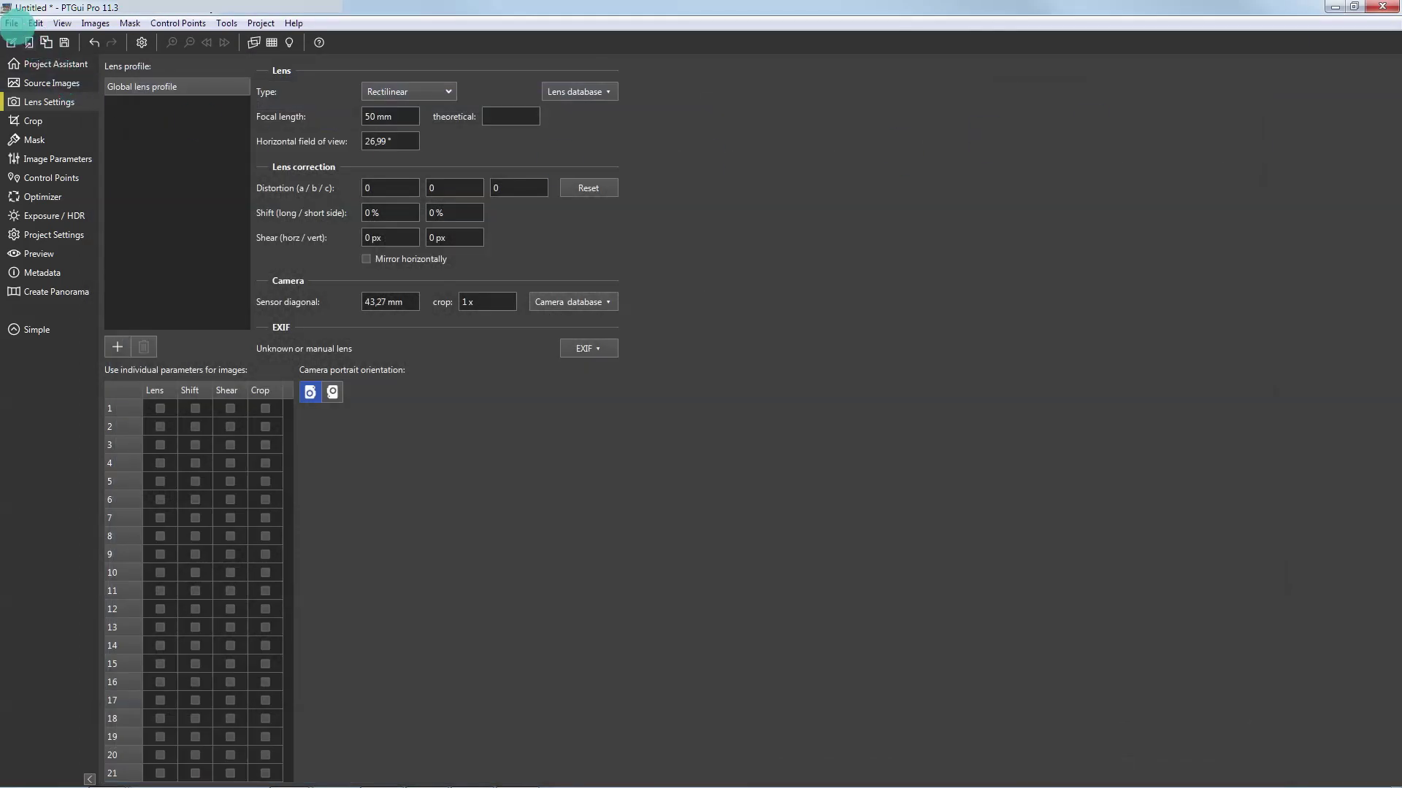
Apply the template 50mm-t.pts from the myMECHA templates folder and check the stitched layout with image numbers shown in the Panorama Editor.
click(11, 23)
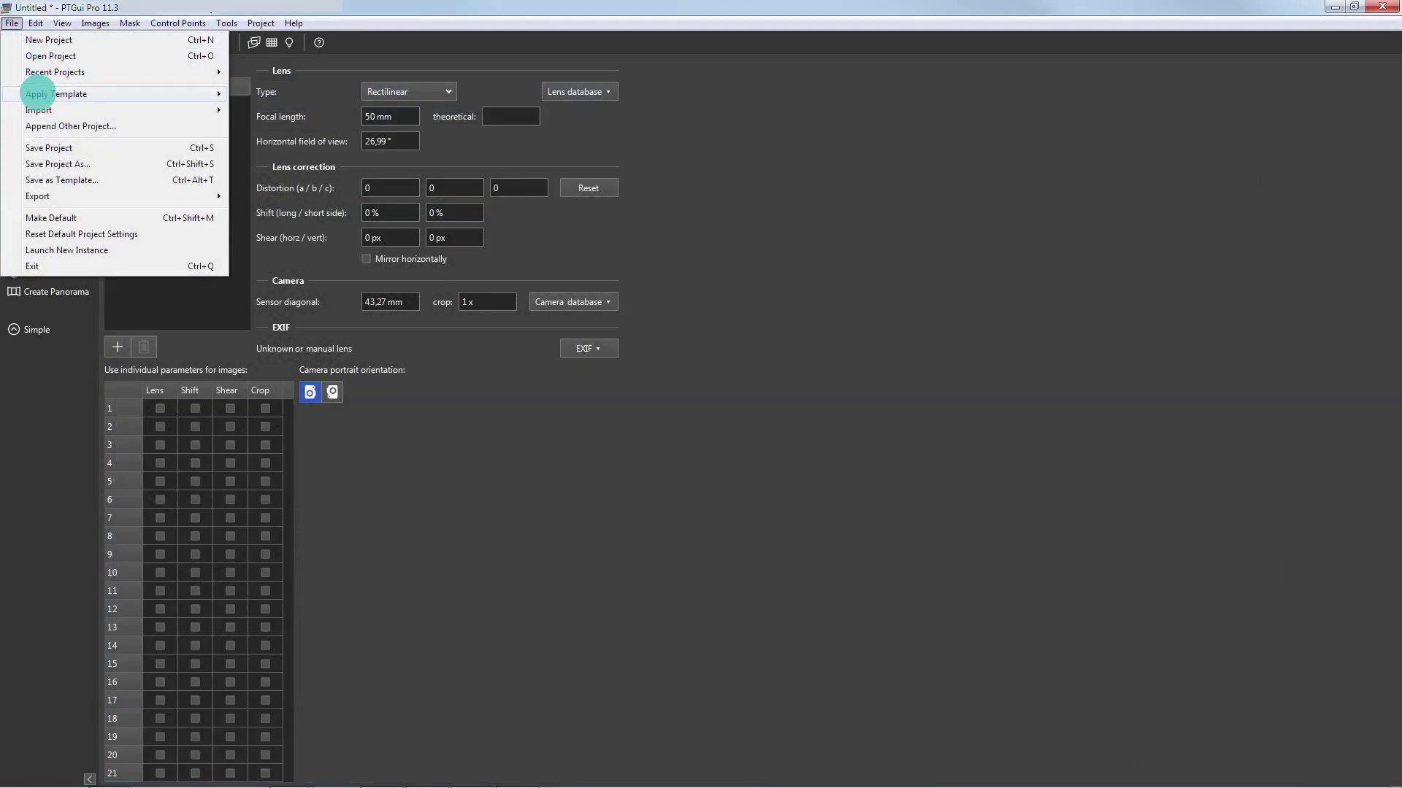
mouse_move(37, 94)
click(267, 94)
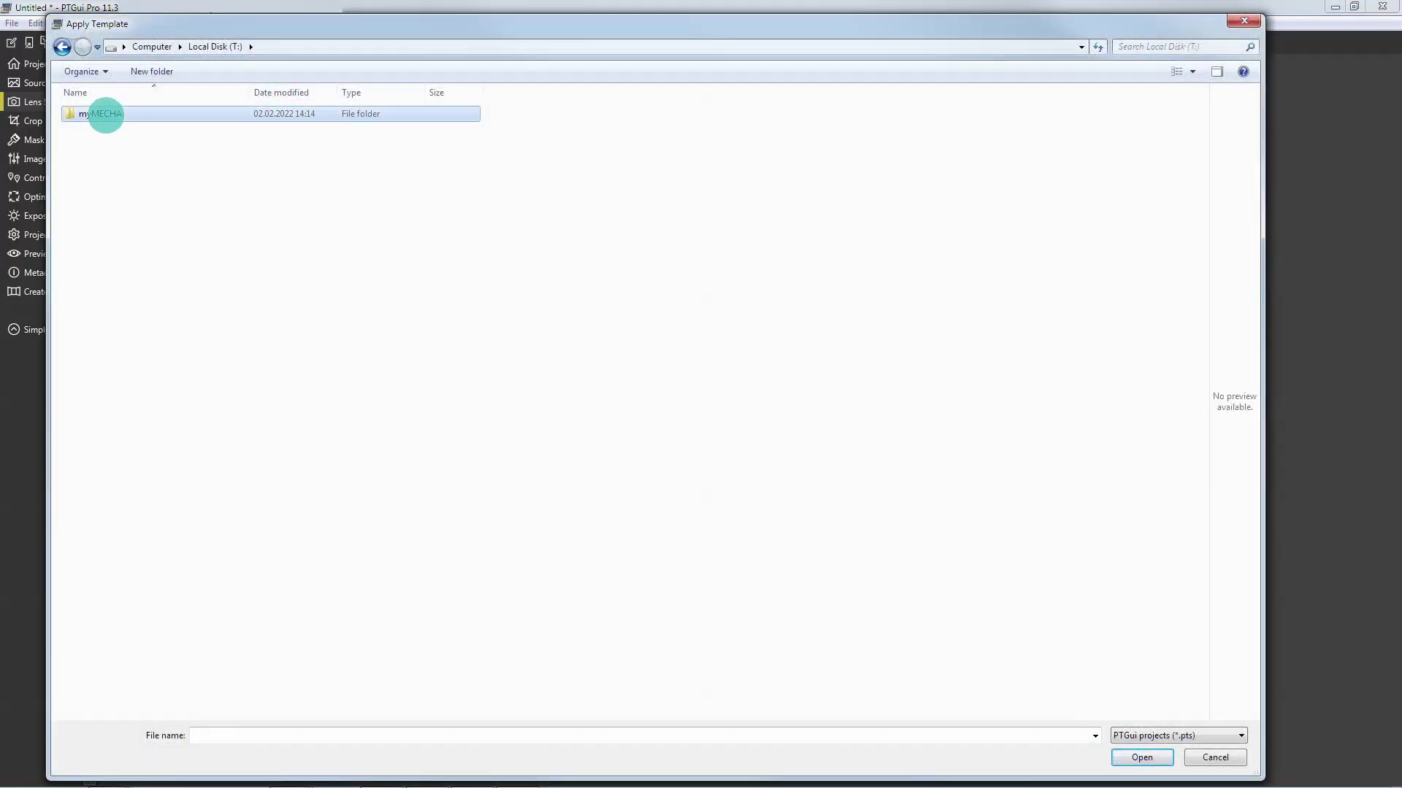
double_click(108, 114)
double_click(103, 144)
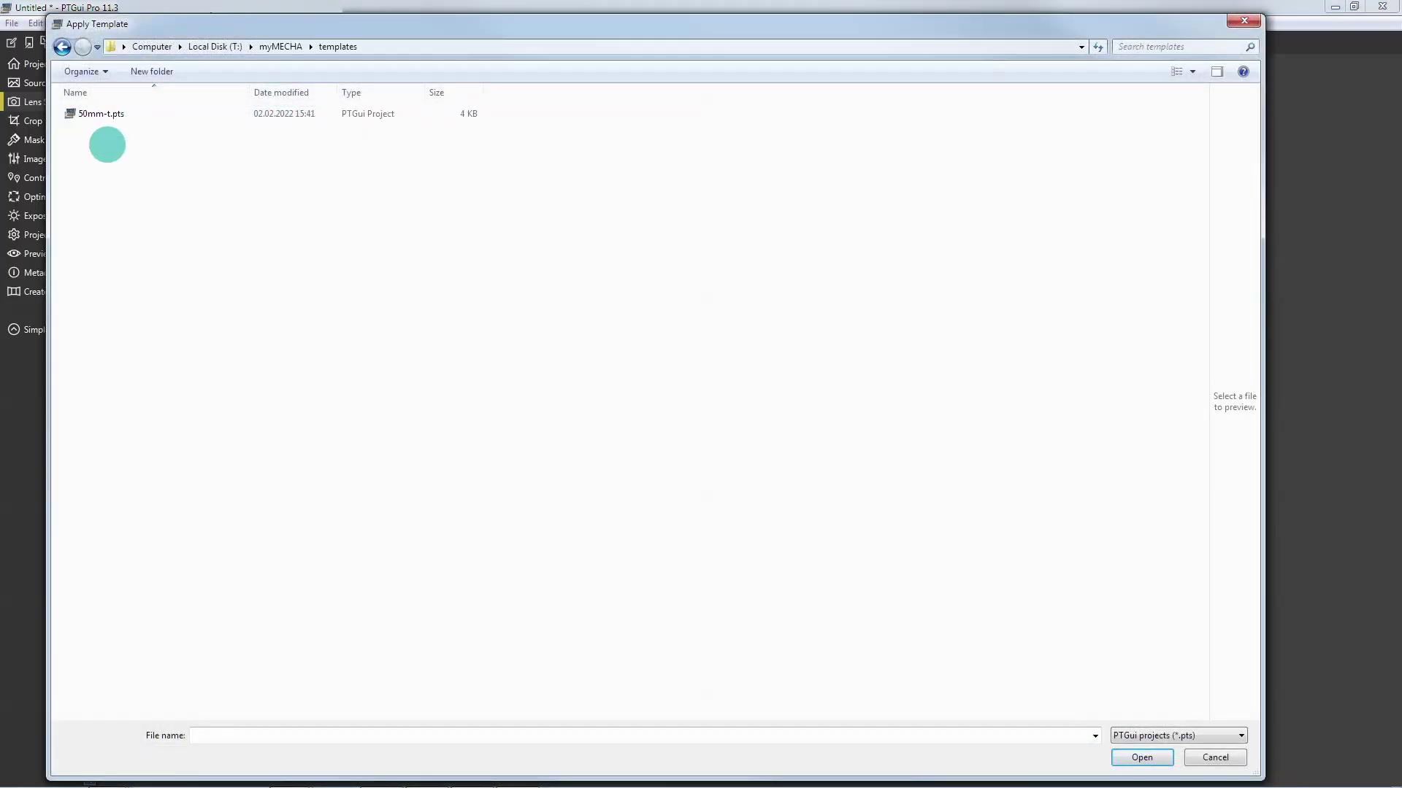
click(100, 113)
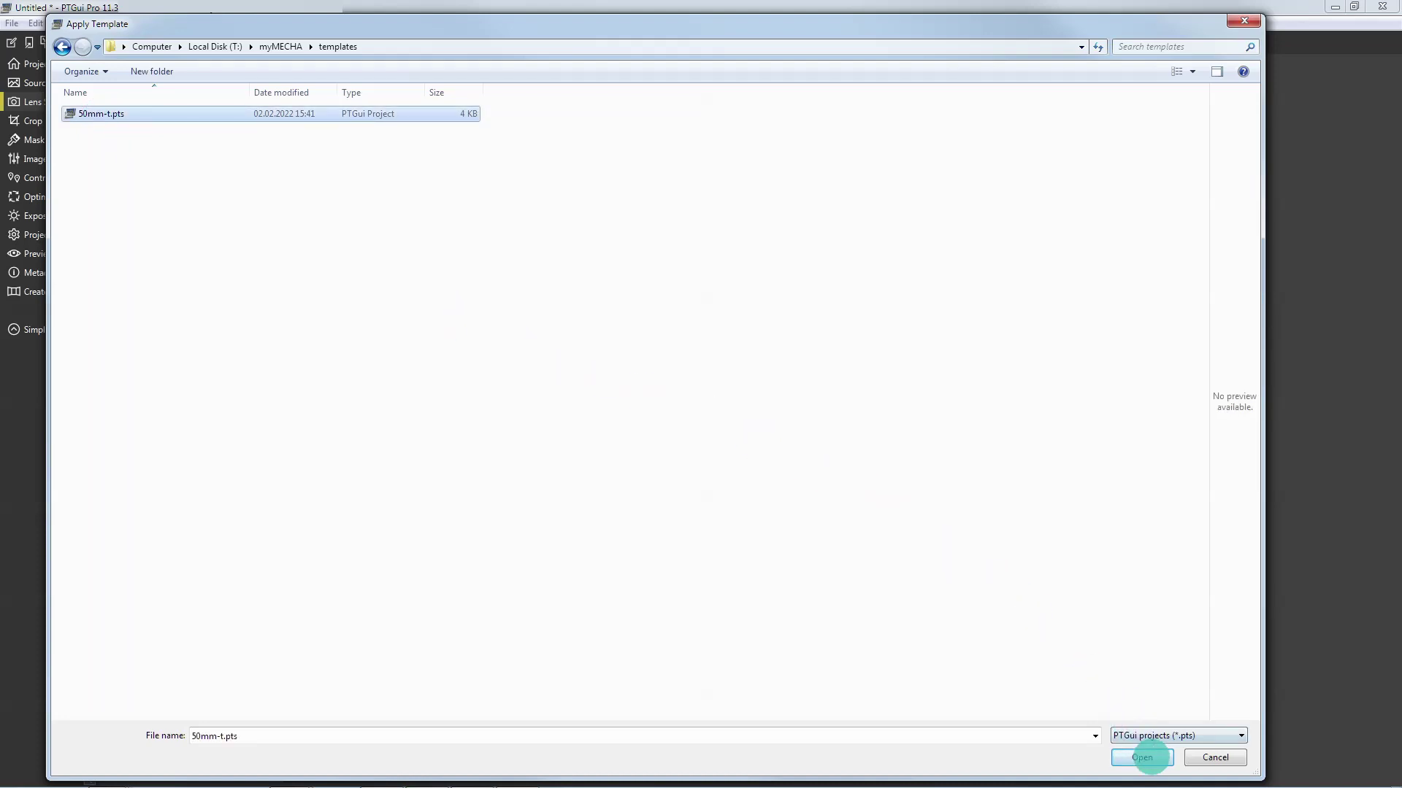
click(1150, 757)
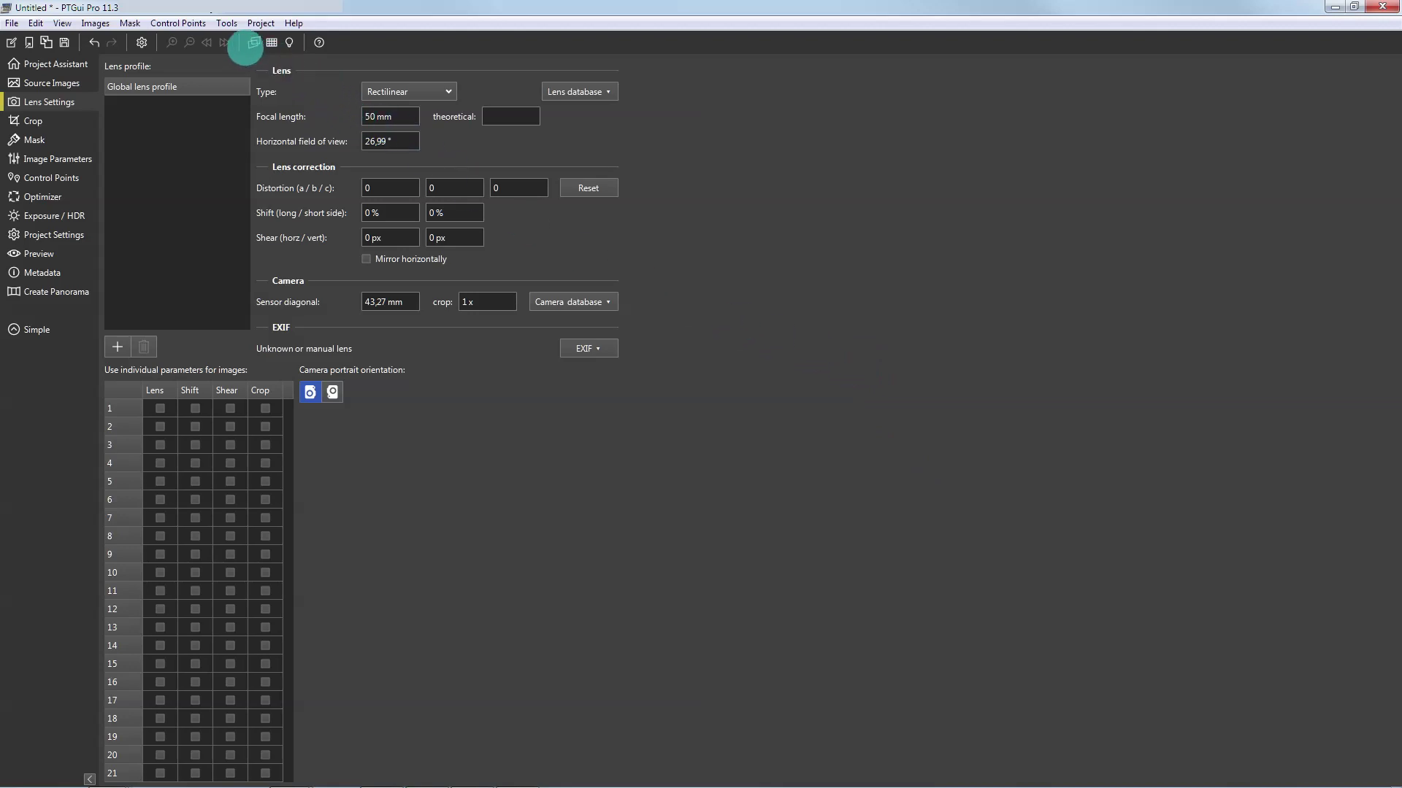
click(253, 42)
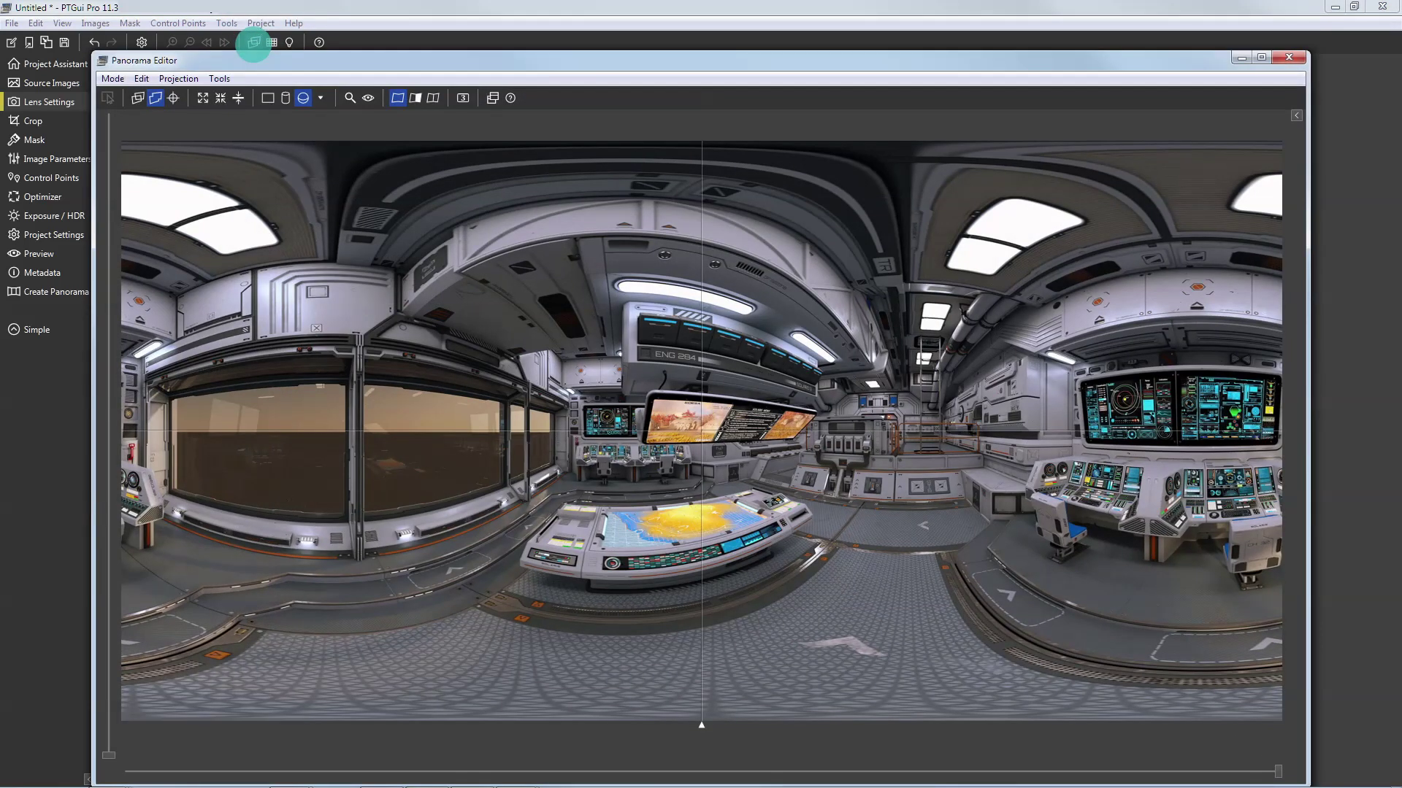
click(463, 98)
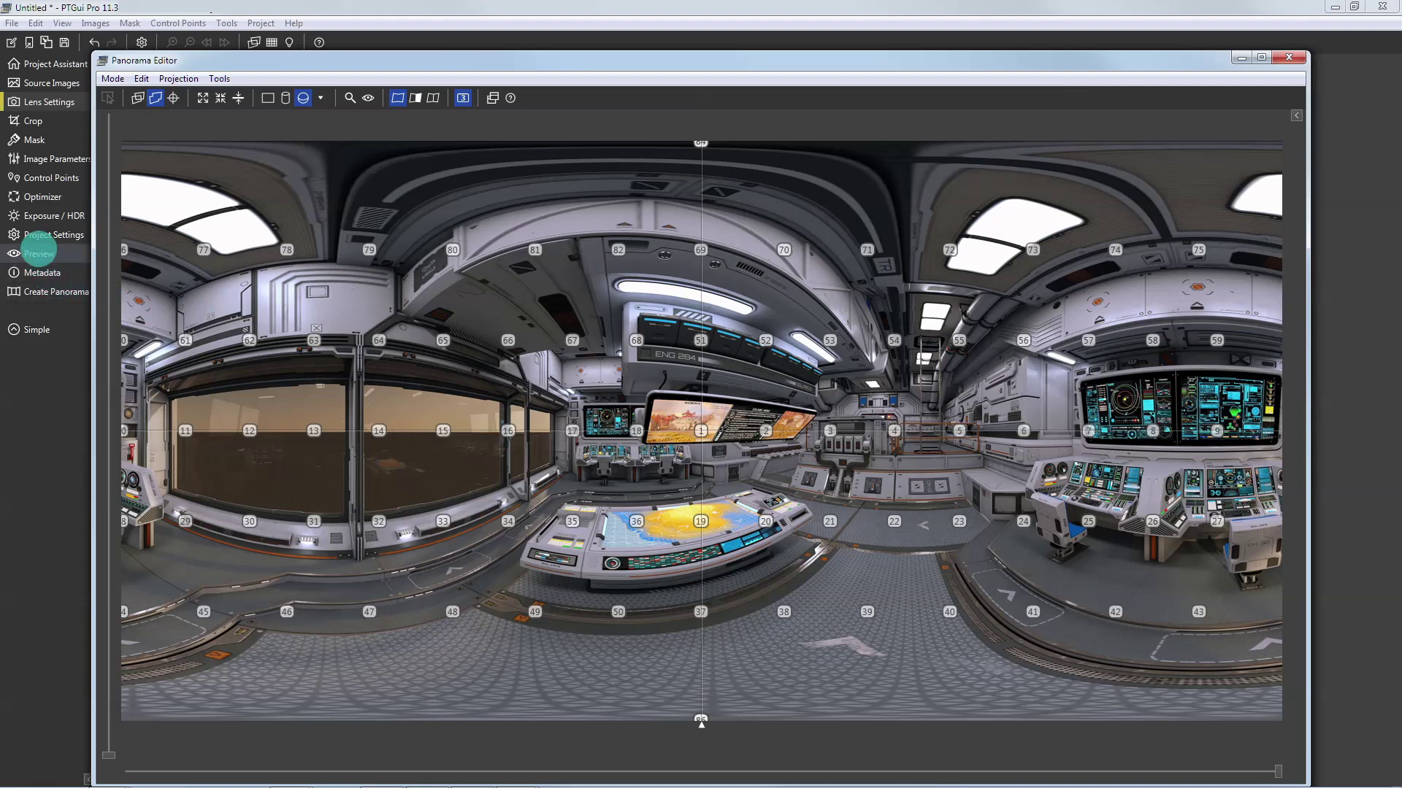
Generate a panorama preview in PTGui Viewer and look around the scene in full-screen view.
click(39, 253)
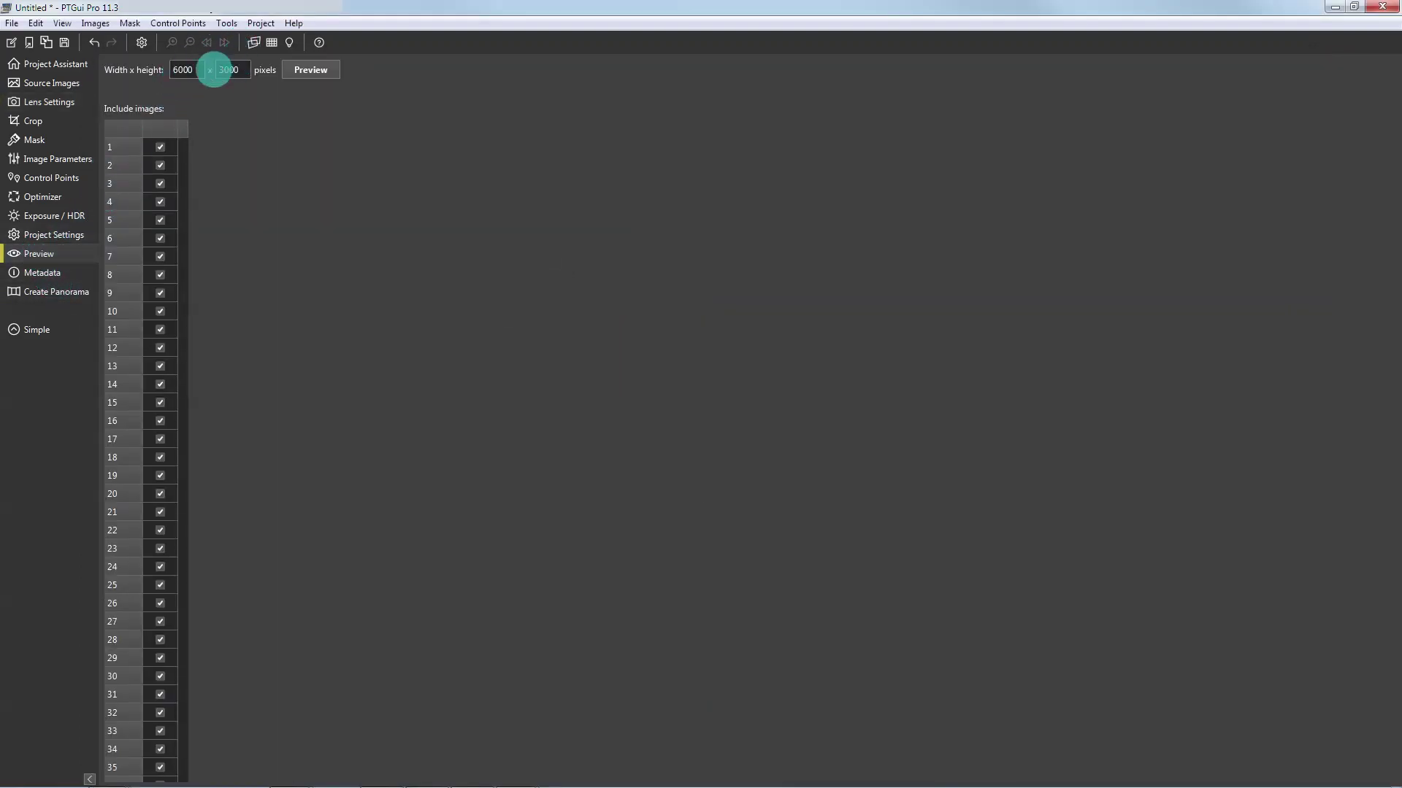
click(308, 70)
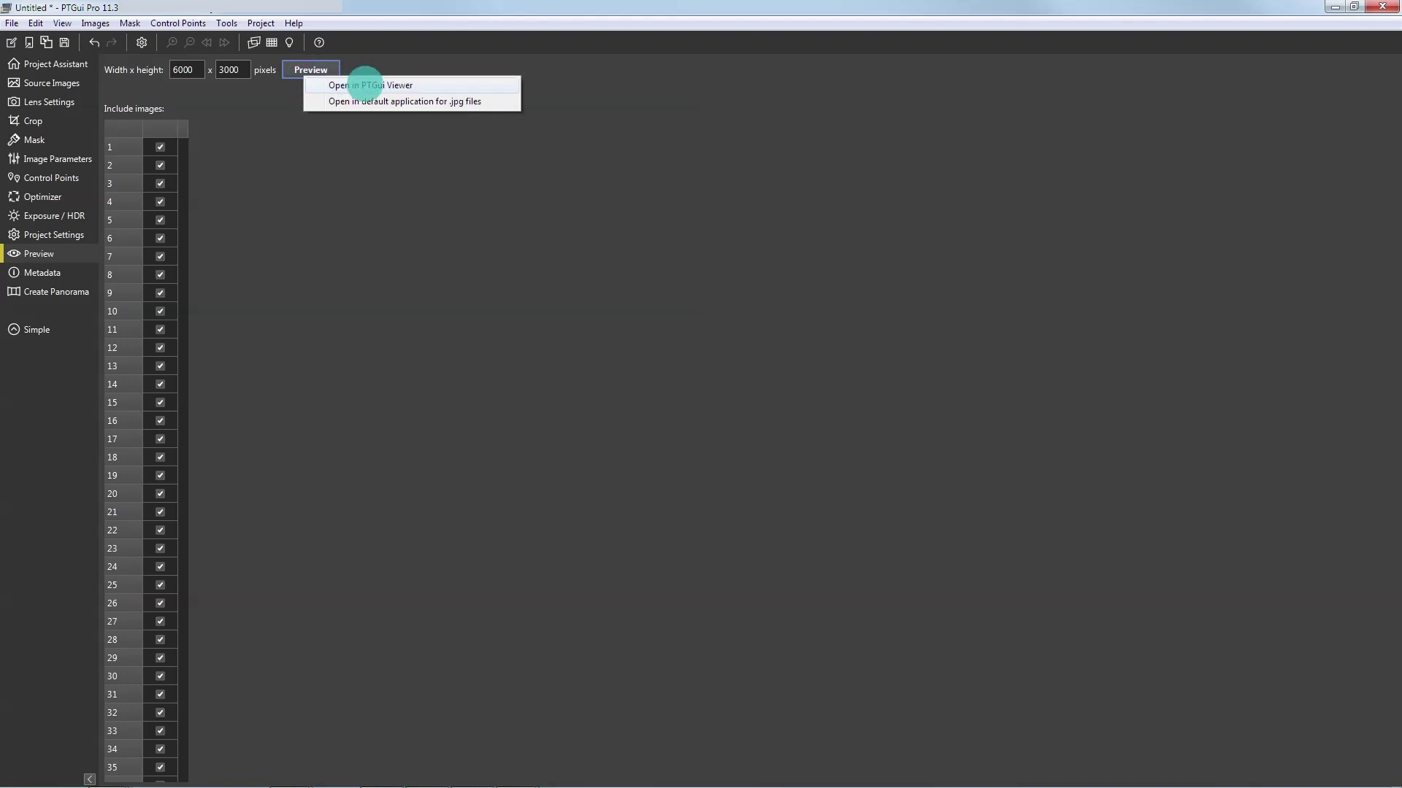
click(365, 85)
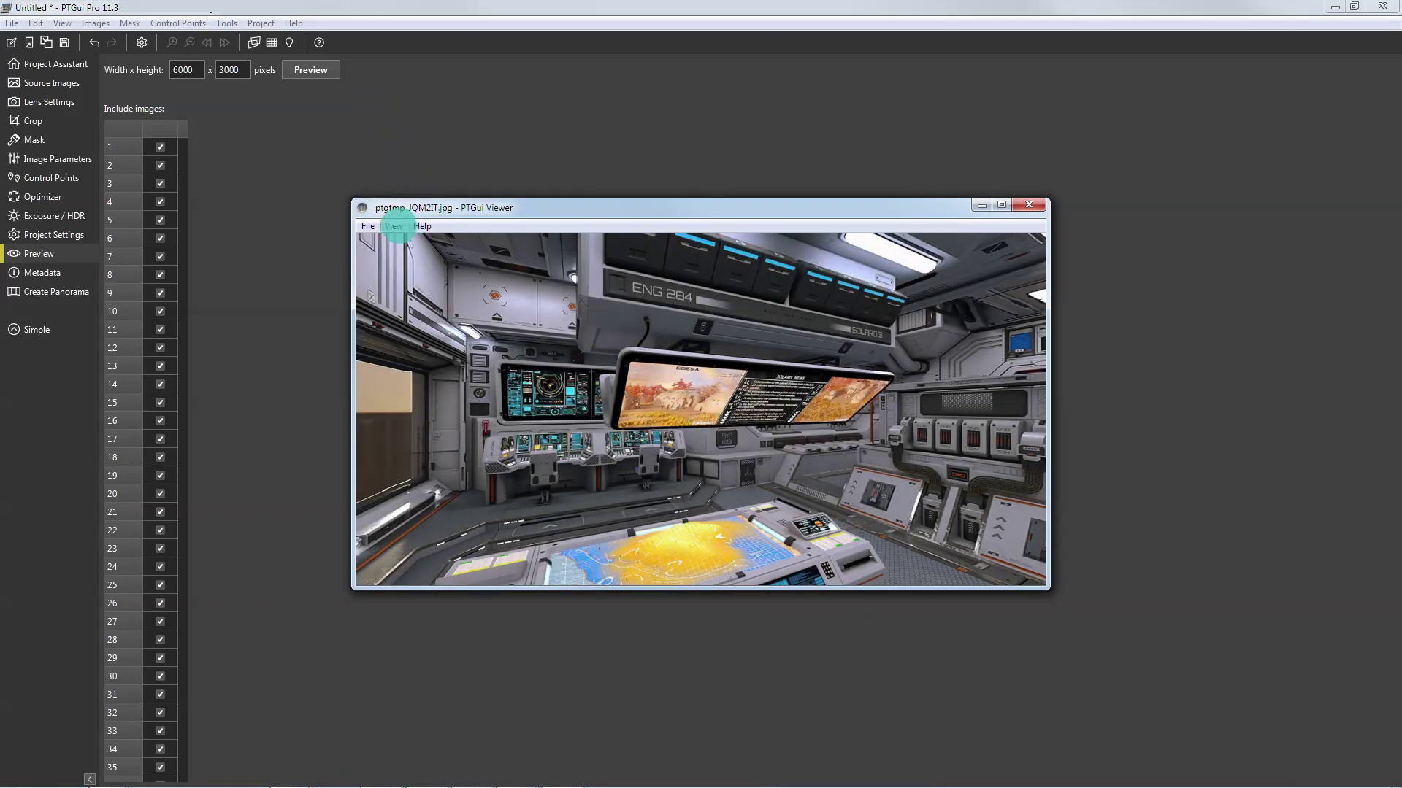
click(413, 244)
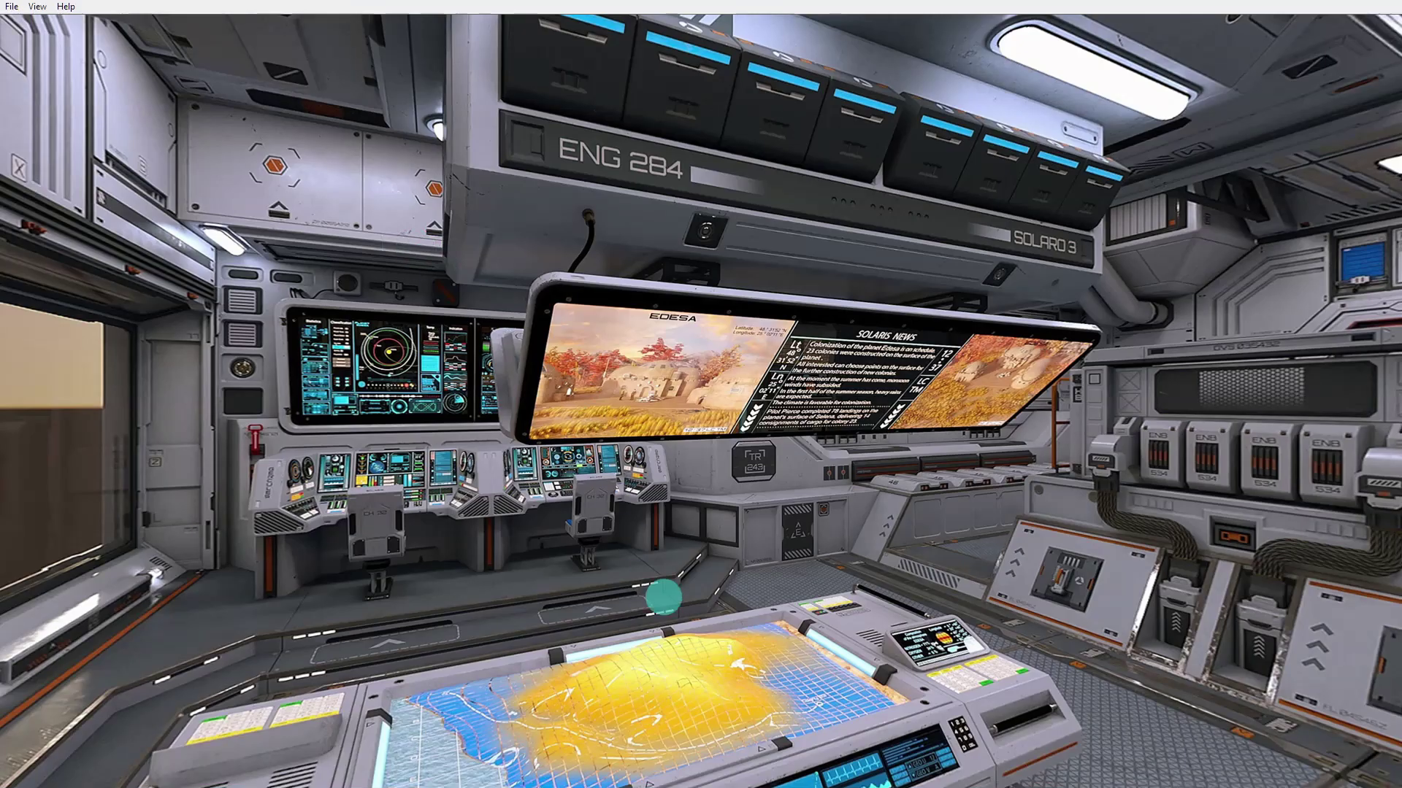
drag(675, 588, 676, 551)
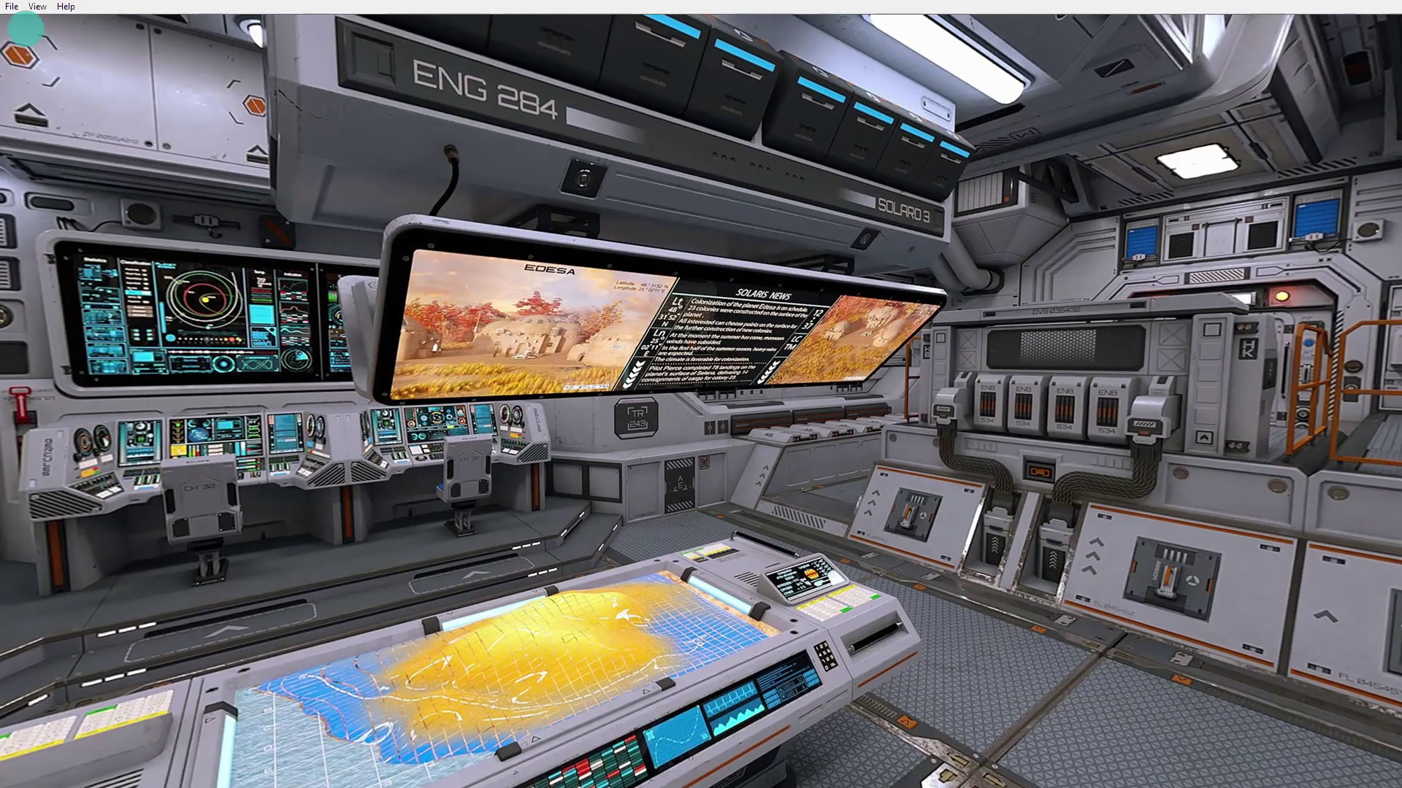
click(73, 24)
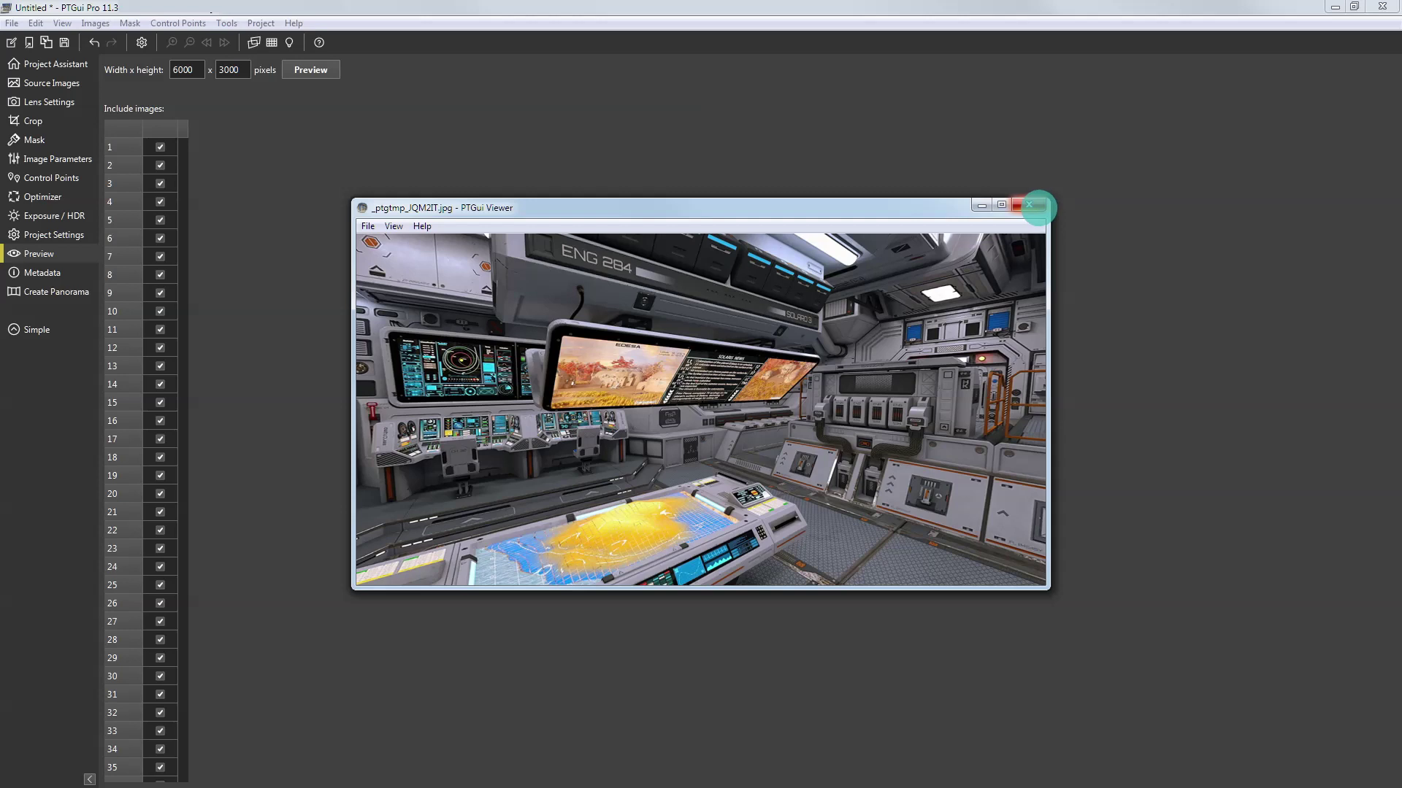
click(1030, 205)
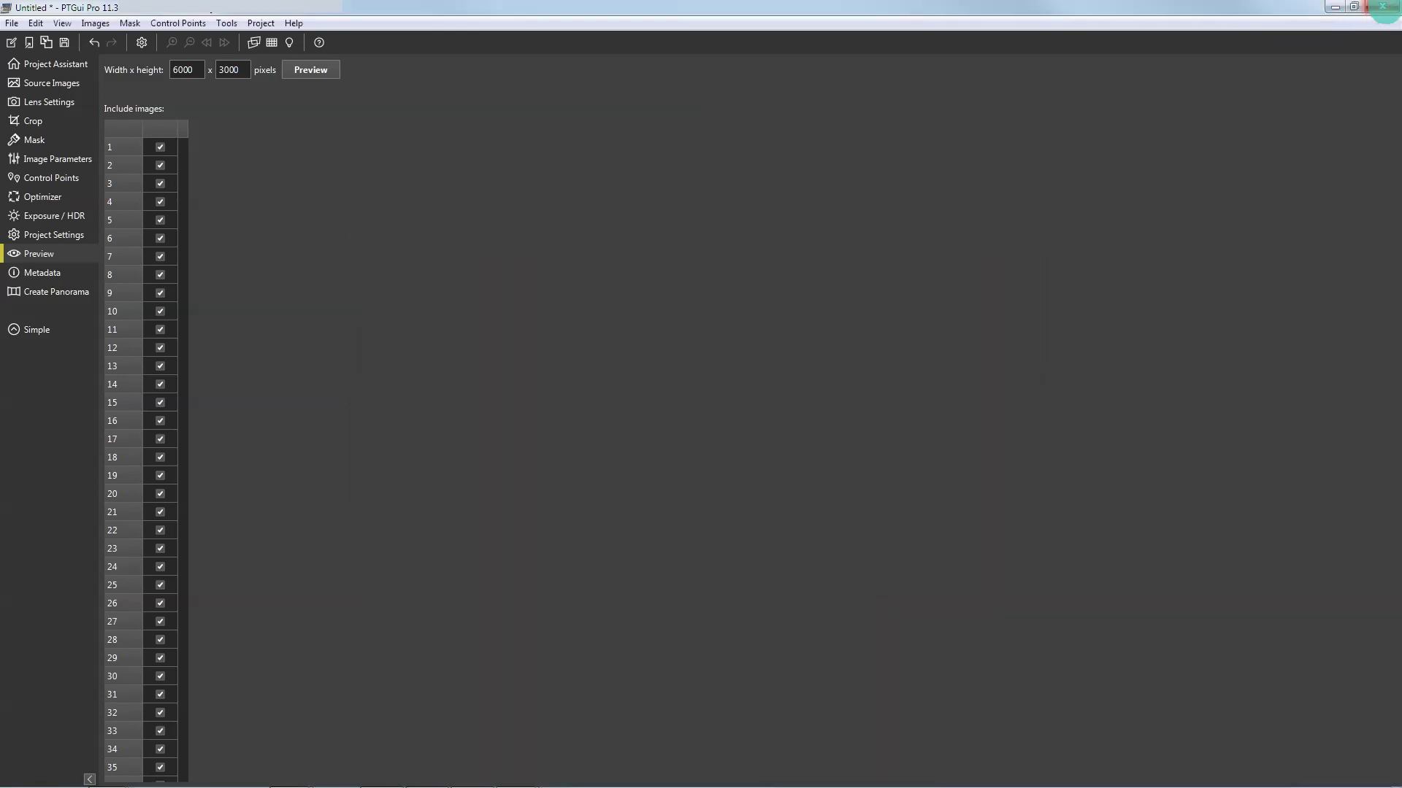
Exit PTGui without saving the project and close the templates folder window.
click(1384, 7)
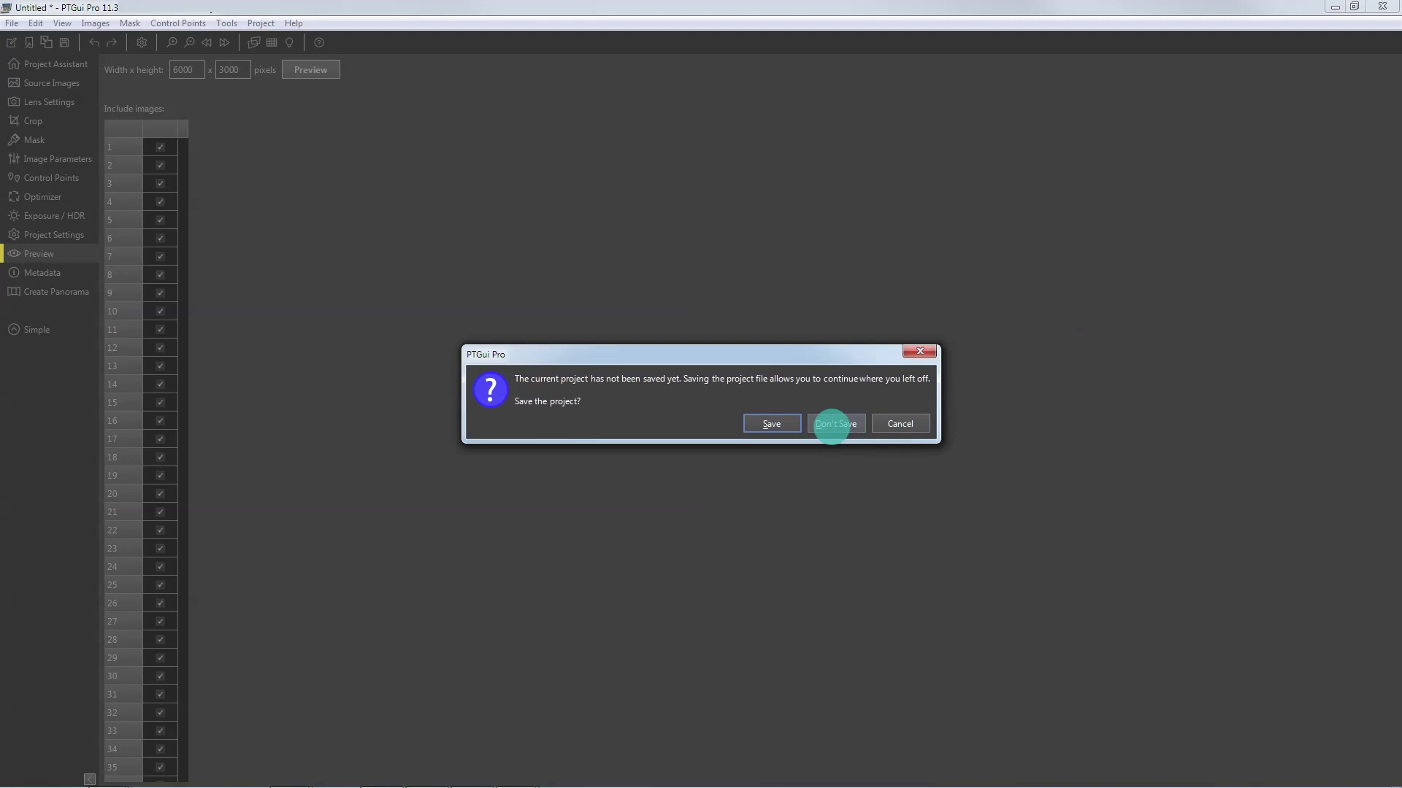
click(834, 424)
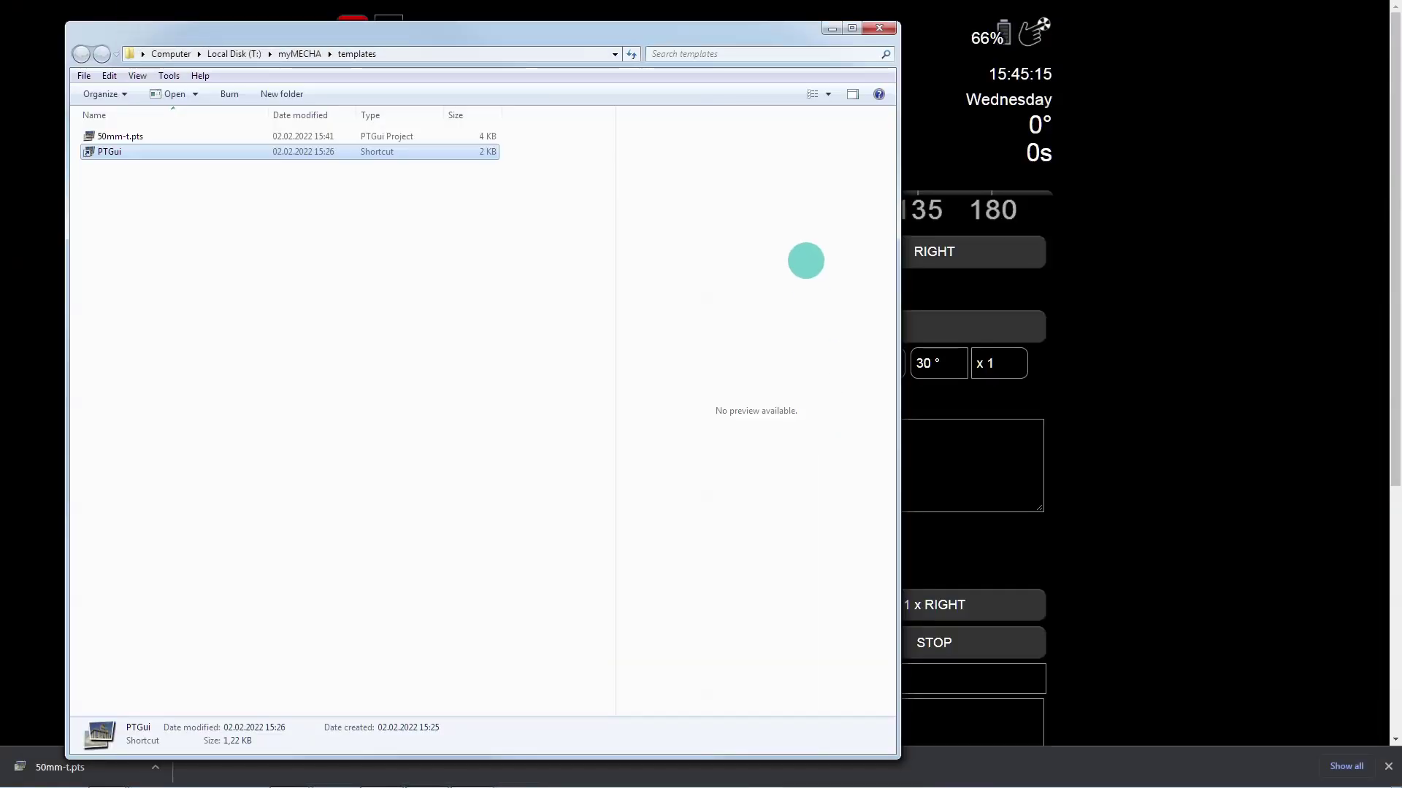
click(880, 27)
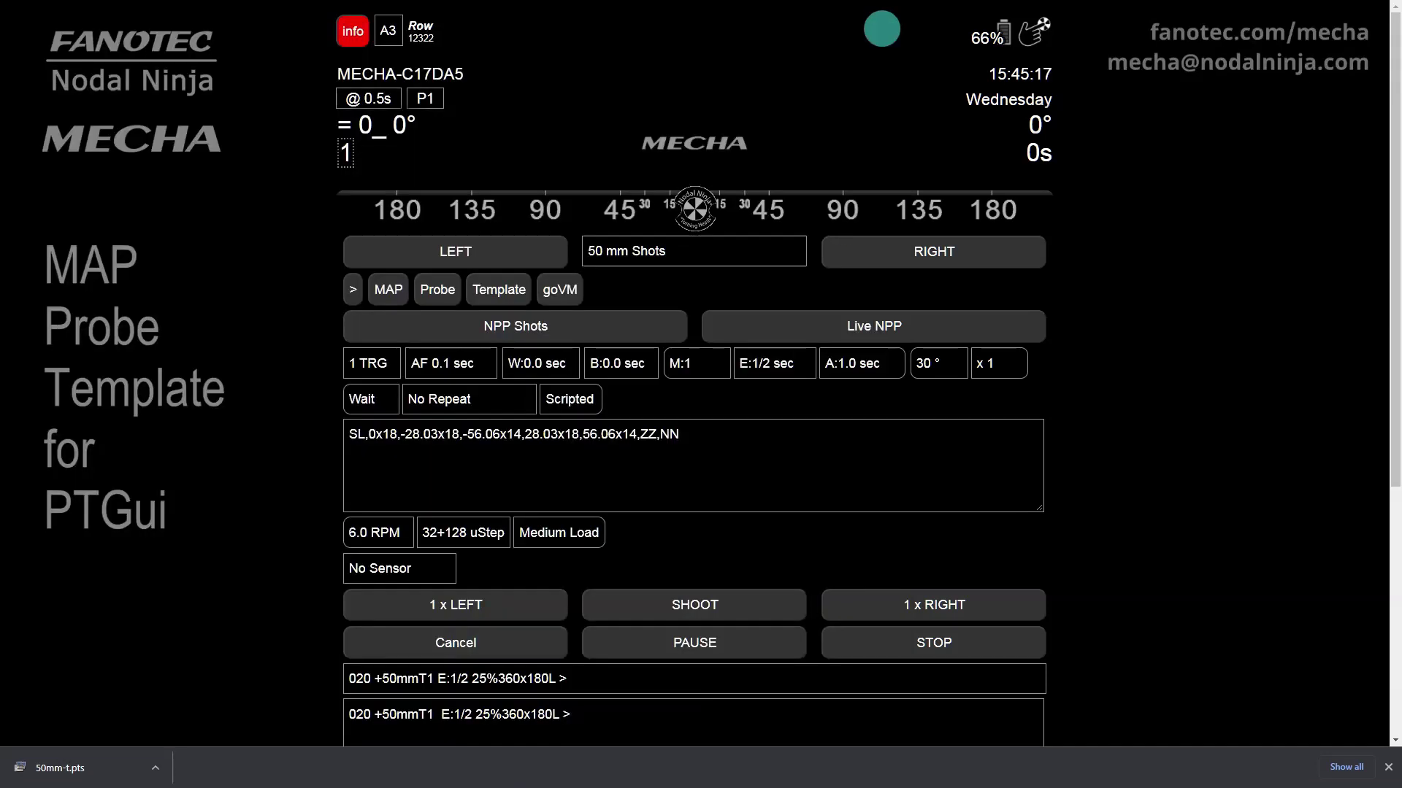